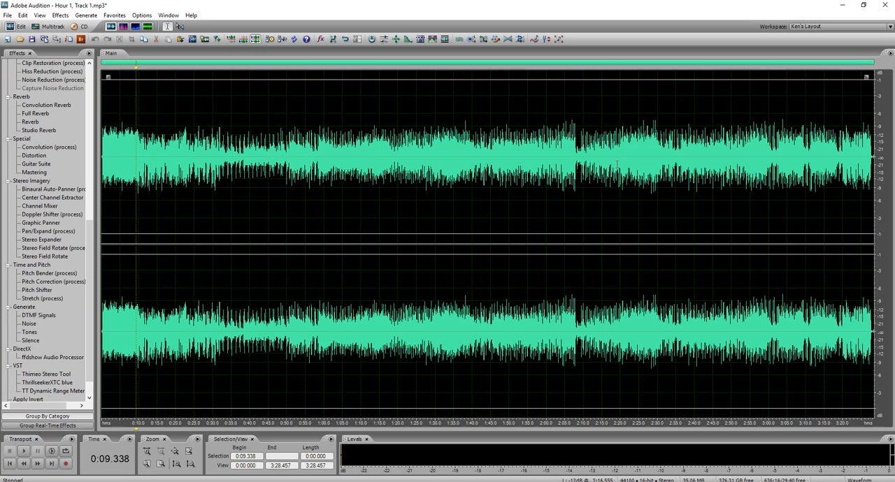
Listen to Hour 1, Track 1 from about 0:08.696, and return the cursor to about 0:01.764.
click(134, 155)
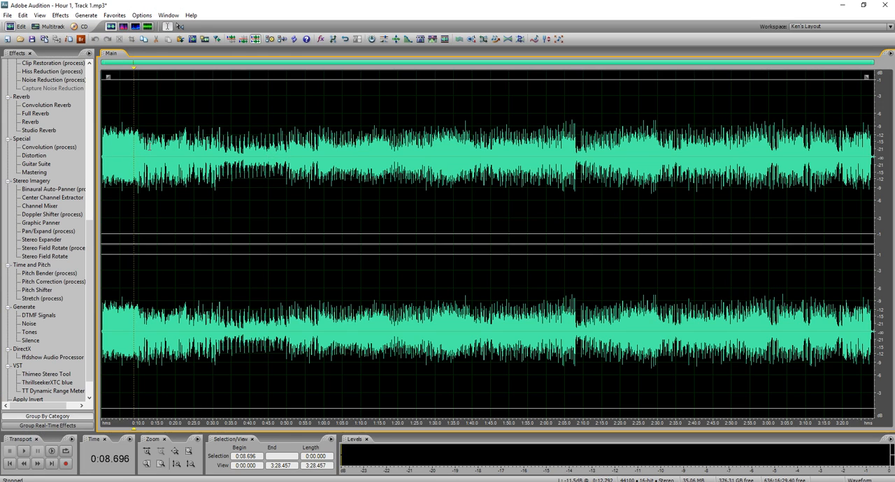
key(space)
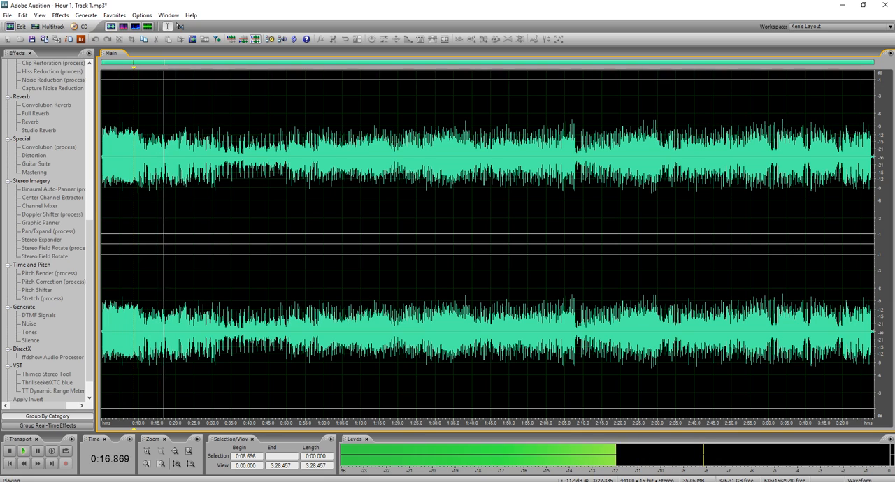
key(space)
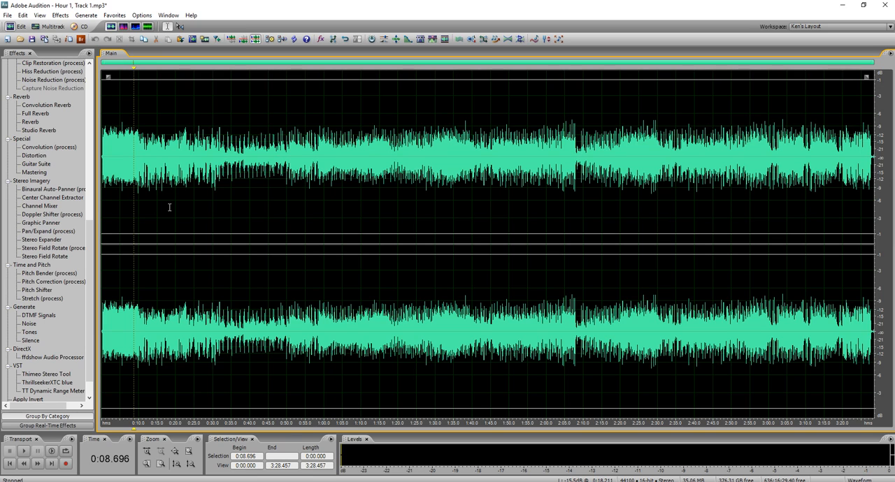
click(108, 185)
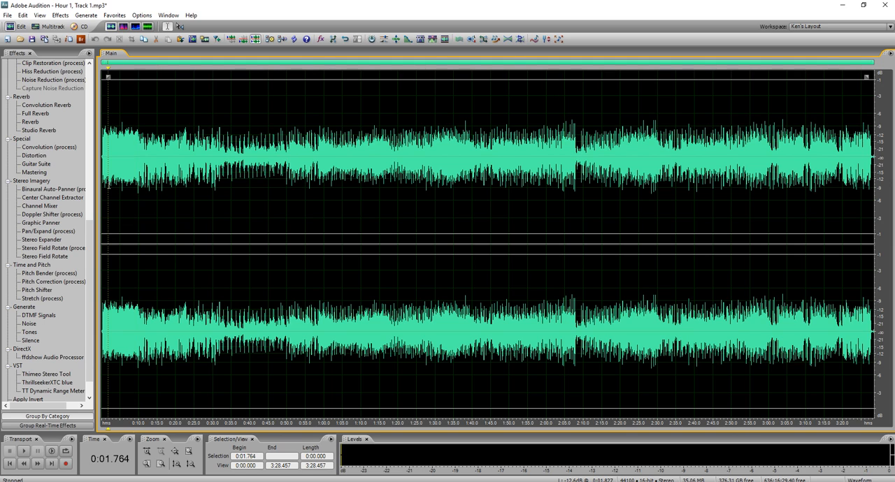
In the multitrack session, place ORIGINAL at40_theme-mono.wav at the very start of the Music Track.
key(9)
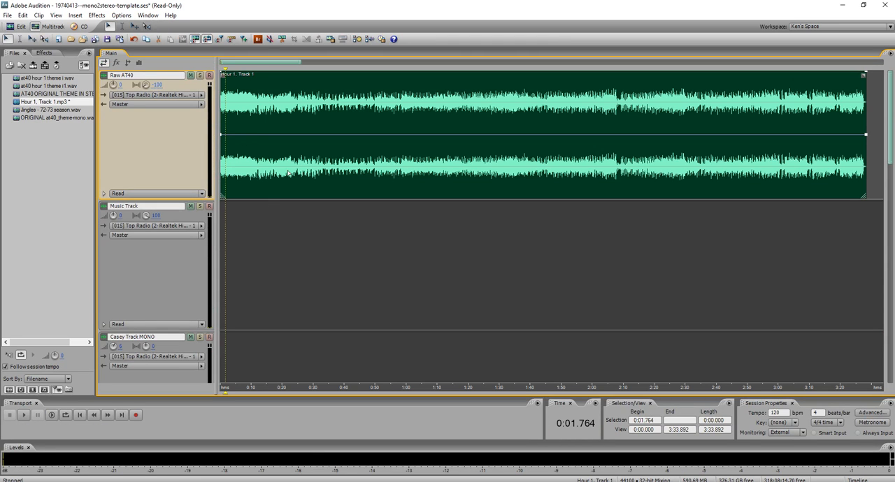
click(45, 138)
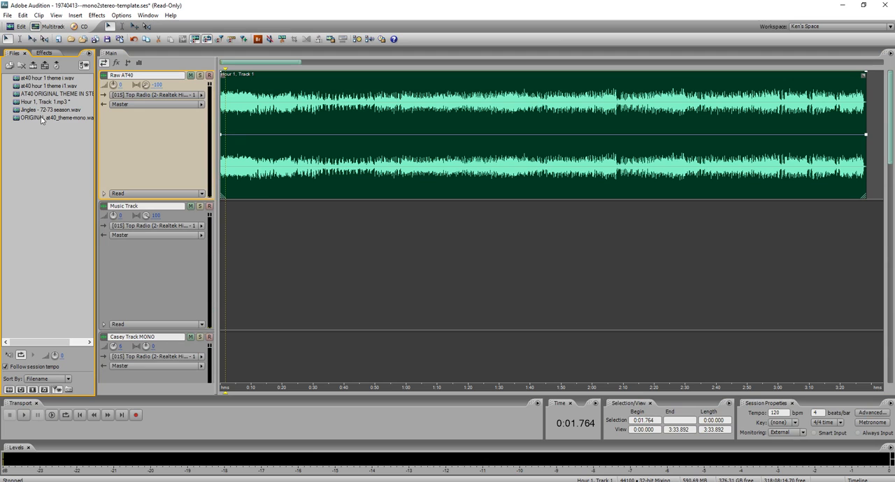
drag(48, 117, 231, 237)
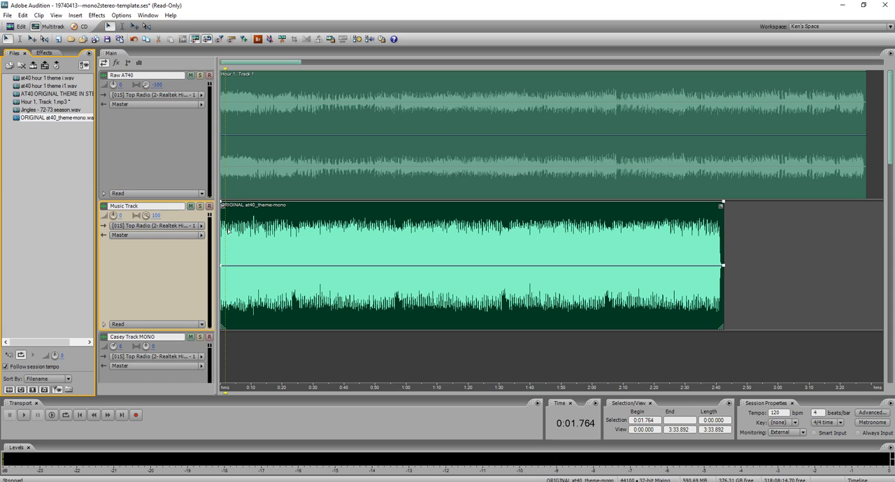
Move the theme clip on the Music Track to start at about 0:00.115, lining up its opening waveform with the Raw AT40 clip.
scroll(229, 225, up, 5)
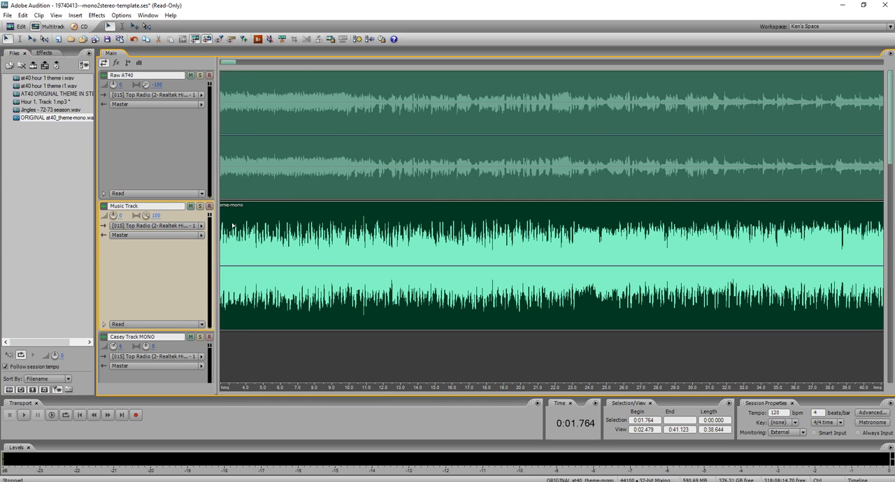
scroll(283, 226, up, 2)
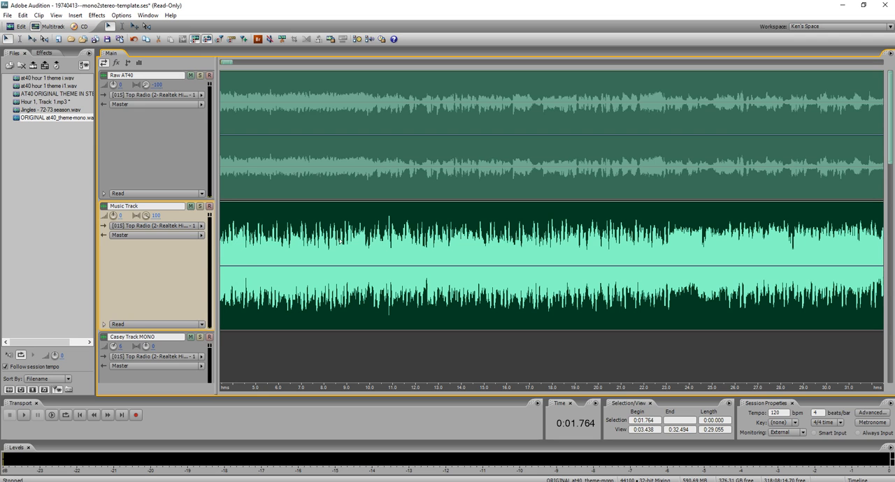
scroll(252, 238, up, 4)
scroll(249, 241, up, 3)
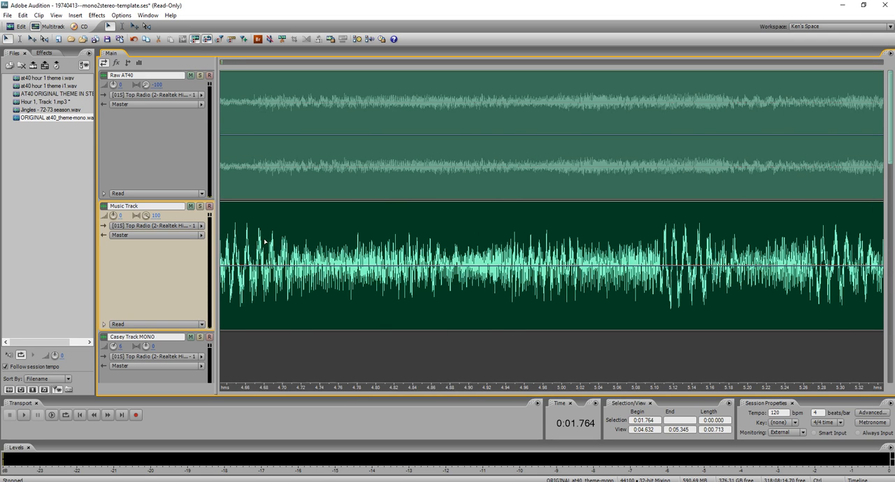
click(80, 415)
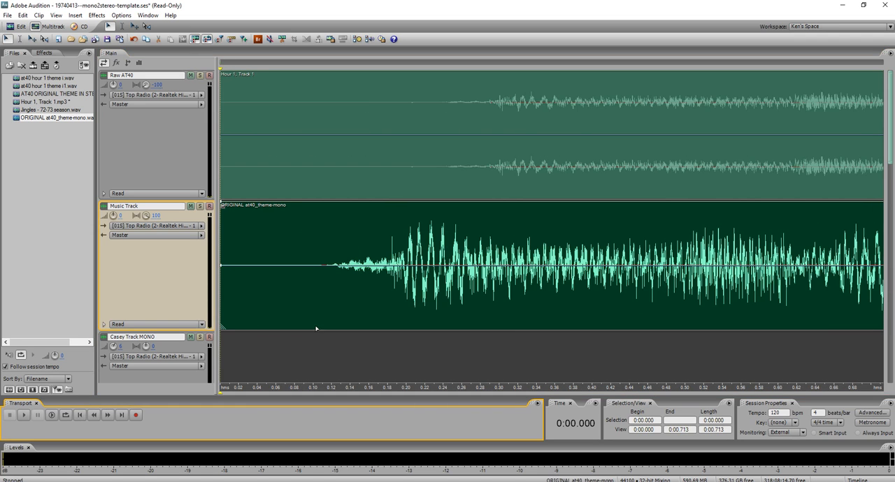
drag(394, 285, 609, 286)
scroll(490, 283, up, 2)
scroll(490, 283, up, 2)
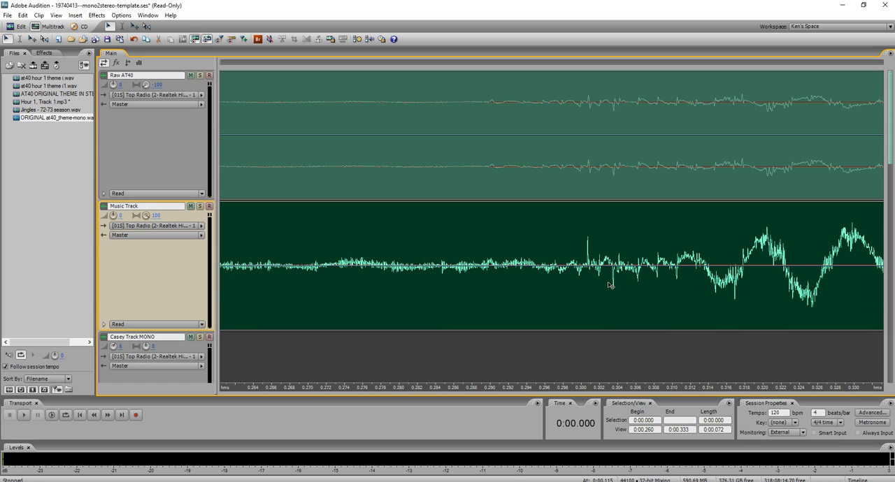
scroll(613, 297, up, 2)
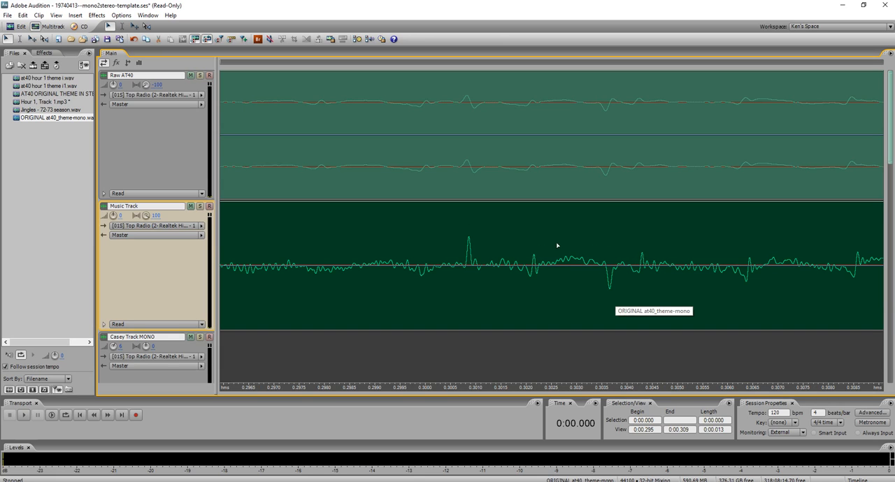
Select the range from about 0:00.286 to 0:00.320 and play it to check how the theme lines up with Raw AT40.
scroll(452, 244, down, 1)
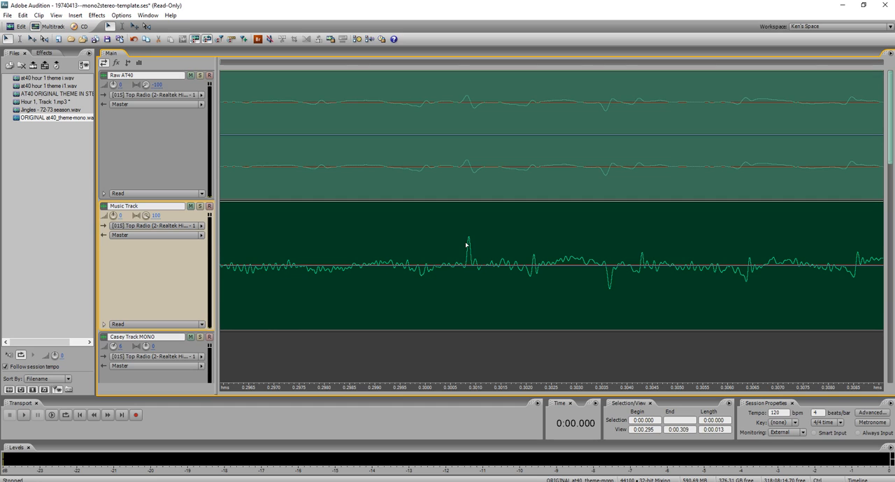
scroll(464, 236, down, 1)
drag(230, 230, 785, 229)
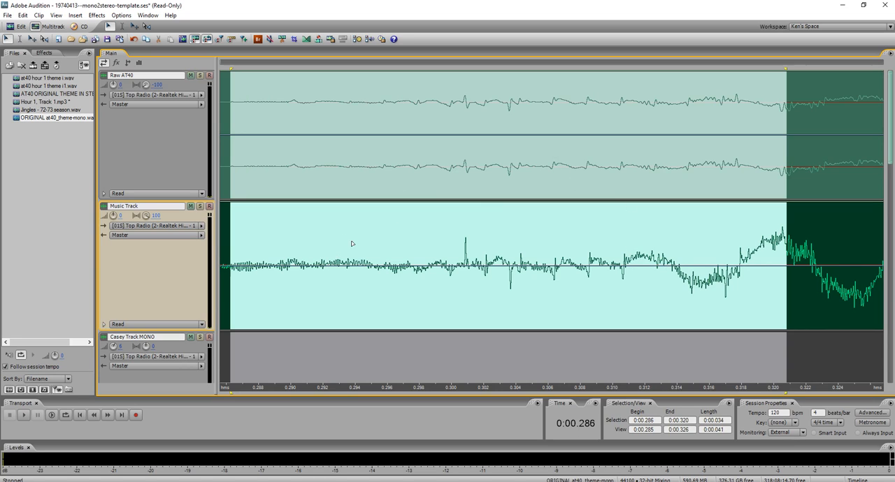
key(space)
key(space)
key(space)
key(space)
key(space)
key(space)
Add a marker at the theme's first sharp peak, at about 0:00.300.
click(478, 248)
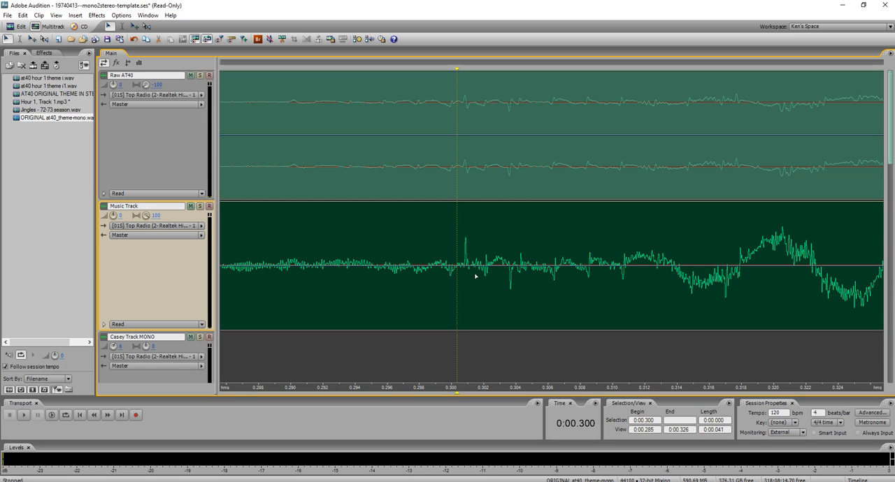
scroll(474, 276, up, 4)
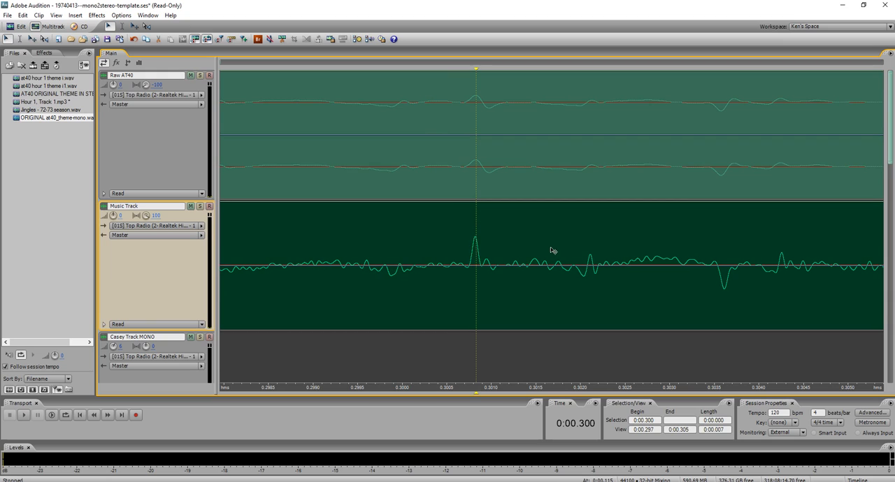
right_click(473, 69)
click(498, 68)
Delete the part of the theme clip on the Music Track that lies before the marker at about 0:00.300.
shift+click(442, 252)
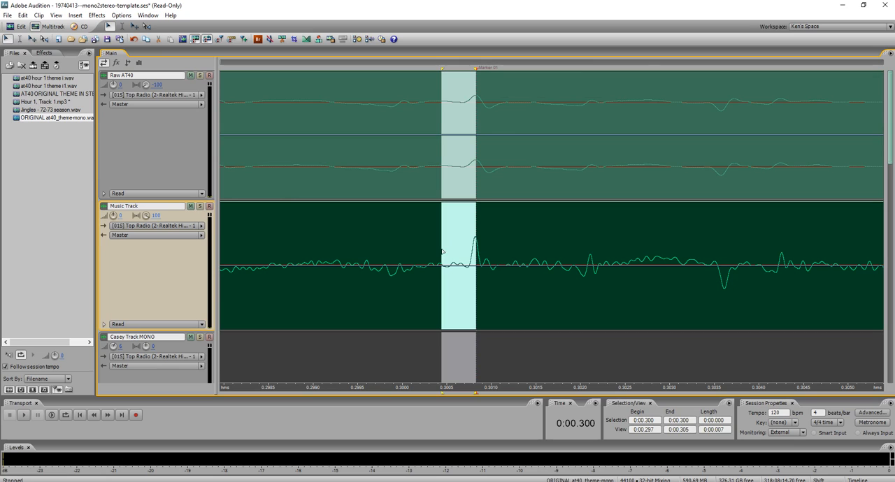
scroll(442, 251, down, 10)
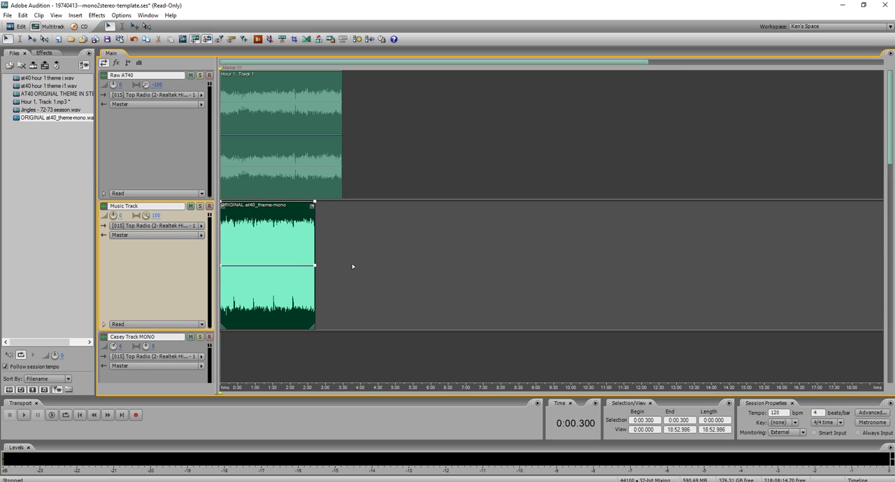
scroll(261, 236, up, 5)
scroll(261, 236, up, 8)
drag(245, 64, 221, 63)
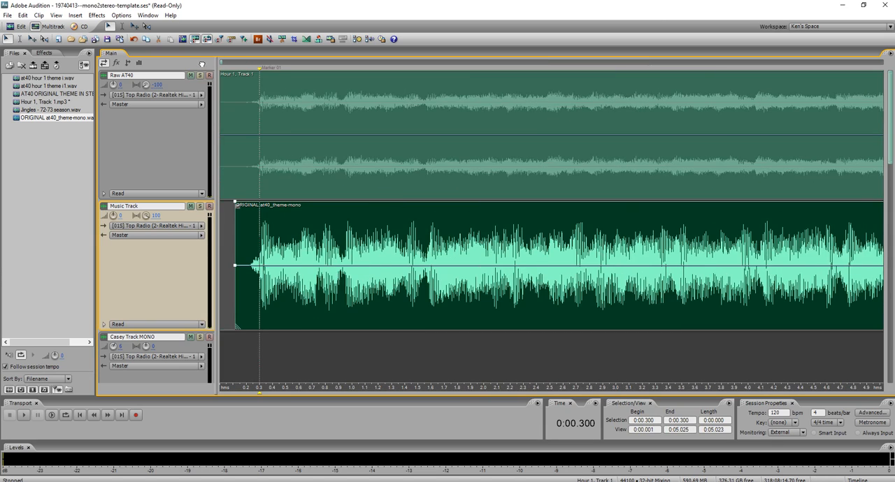
scroll(224, 253, up, 5)
shift+click(381, 249)
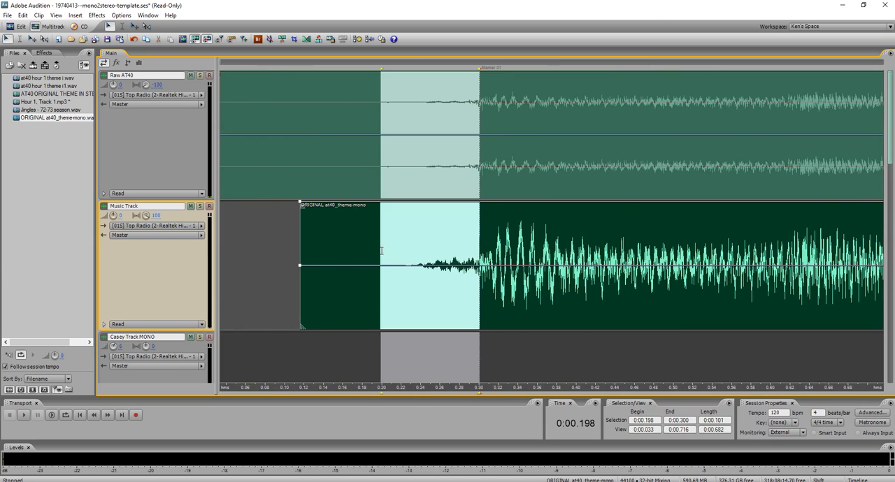
key(Delete)
click(366, 256)
key(Delete)
click(463, 273)
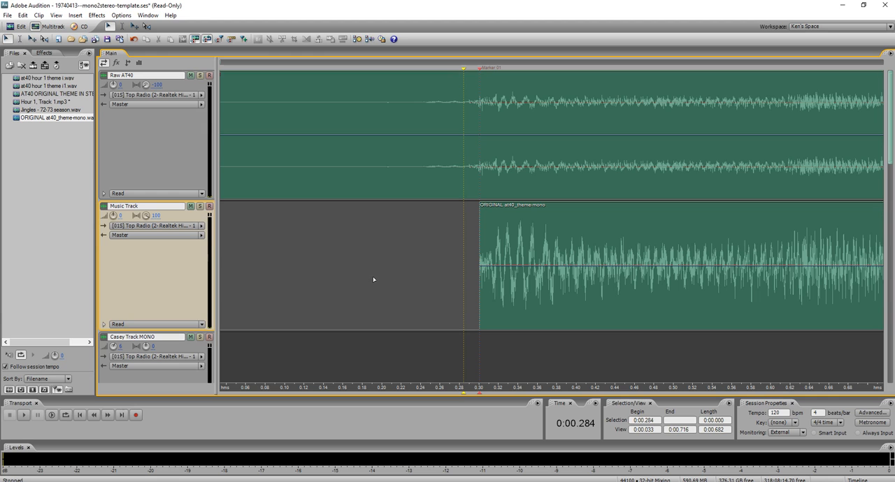
Open the Raw AT40 clip in the waveform editor with the cursor at about 0:18.667.
scroll(428, 275, down, 7)
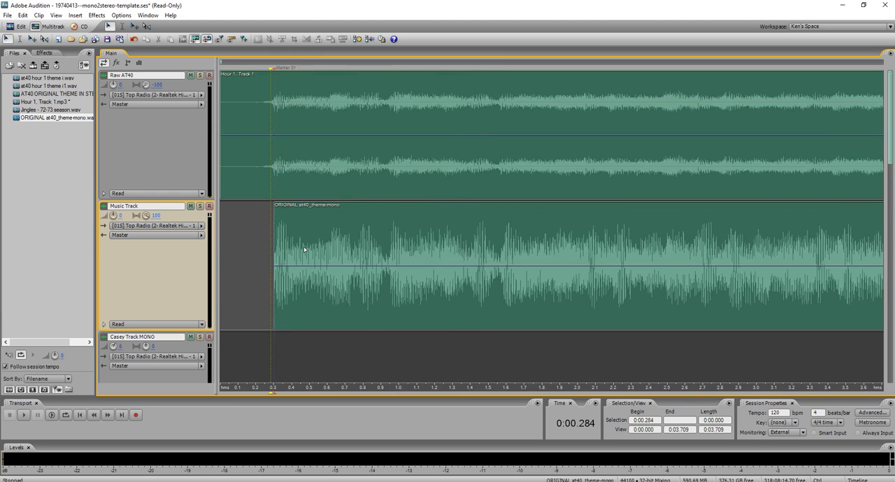
scroll(296, 248, down, 4)
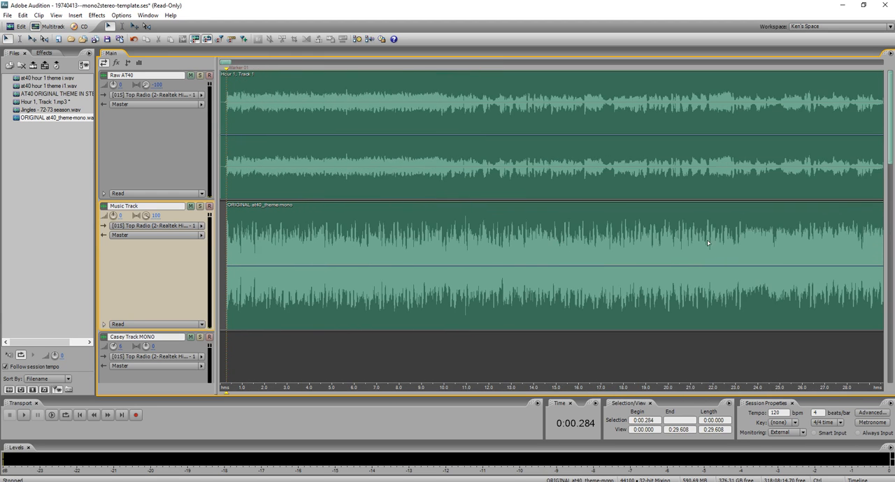
scroll(731, 233, up, 3)
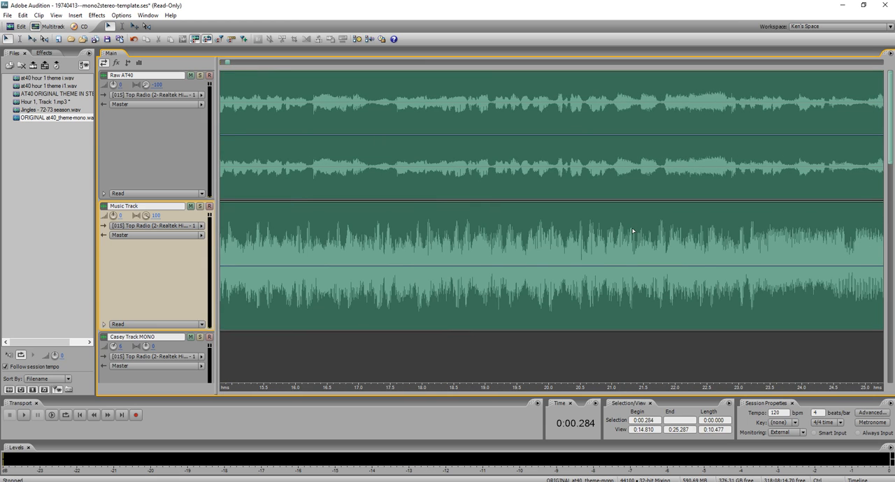
scroll(564, 231, up, 2)
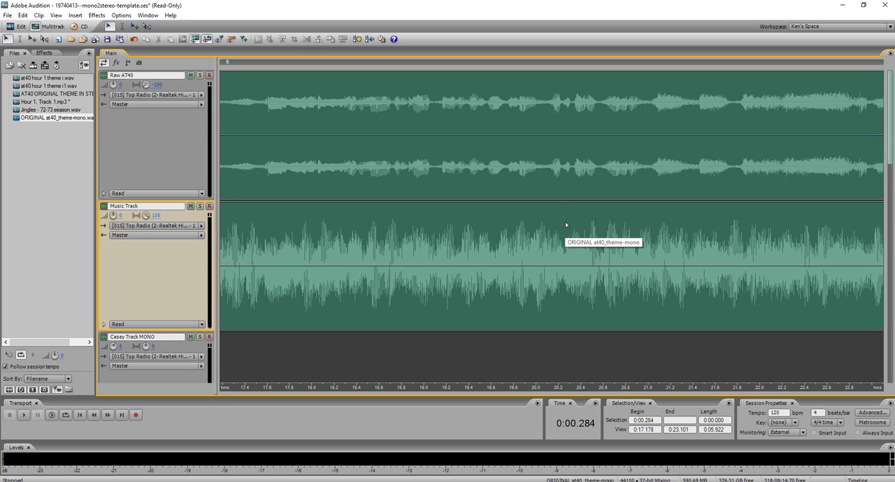
click(423, 109)
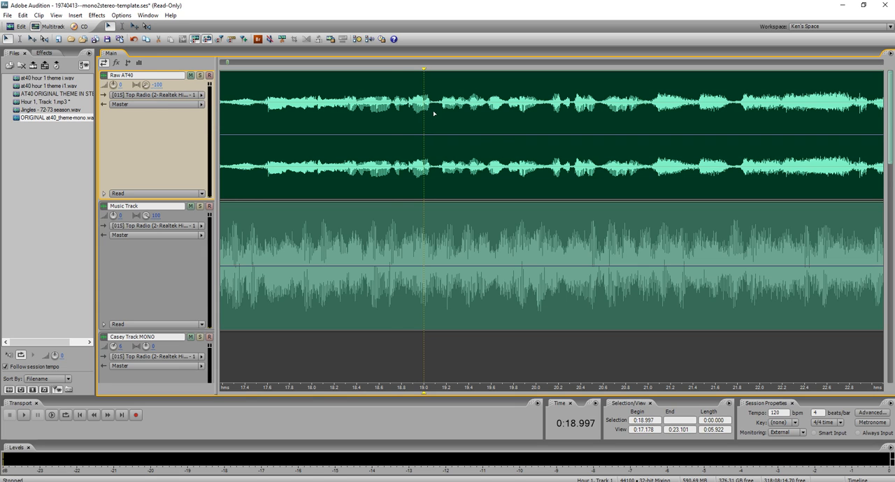
click(389, 103)
double_click(389, 104)
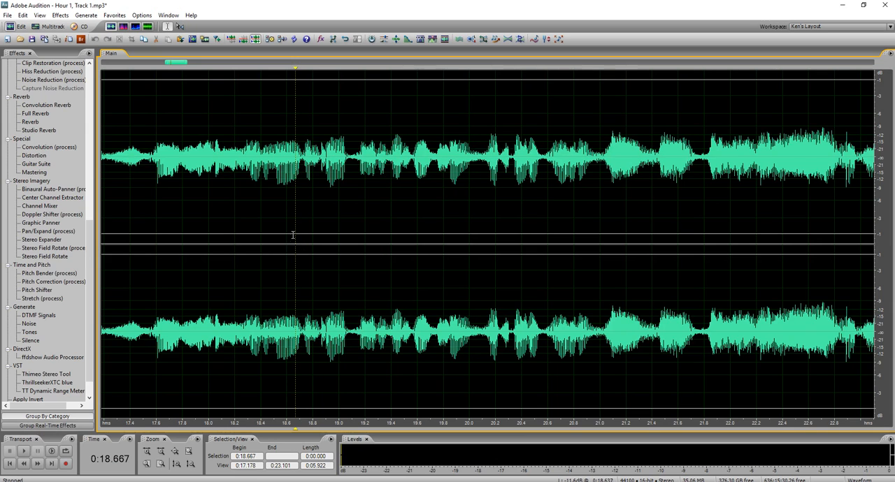
Listen to the raw recording from about 0:18.667 and again from about 0:17.075 to examine the passage.
key(space)
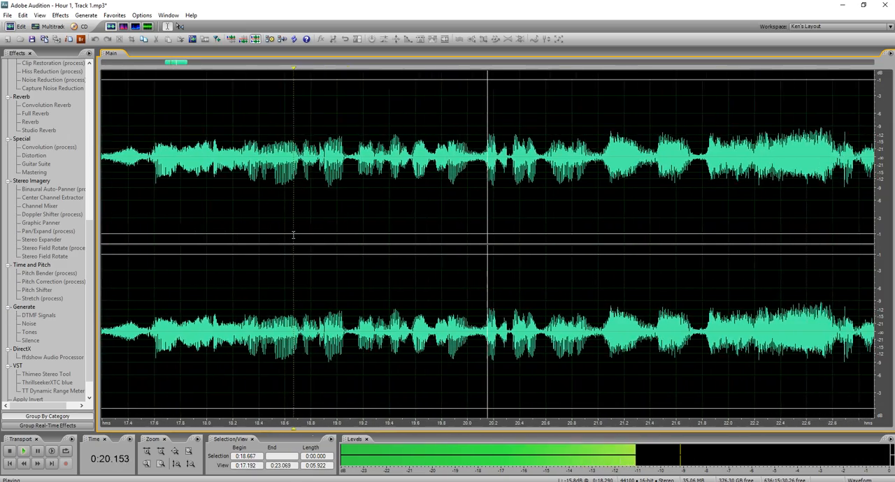
scroll(533, 234, down, 3)
key(space)
click(216, 191)
key(space)
scroll(215, 191, up, 3)
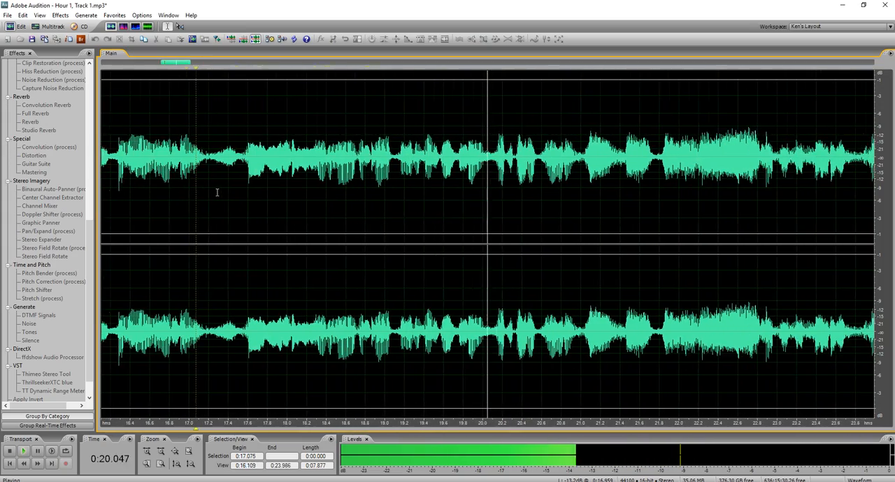
key(space)
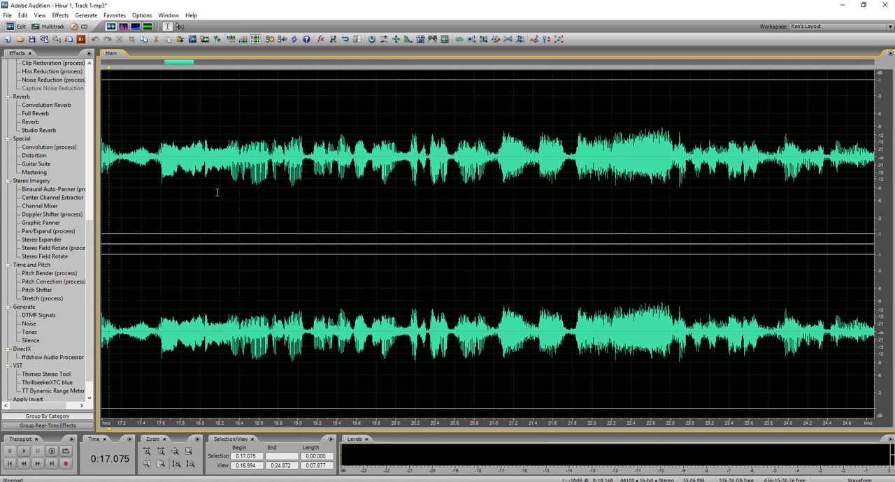
Listen to the raw recording from about 0:16.219, and place the cursor at about 0:18.796 for a closer view.
scroll(333, 208, down, 4)
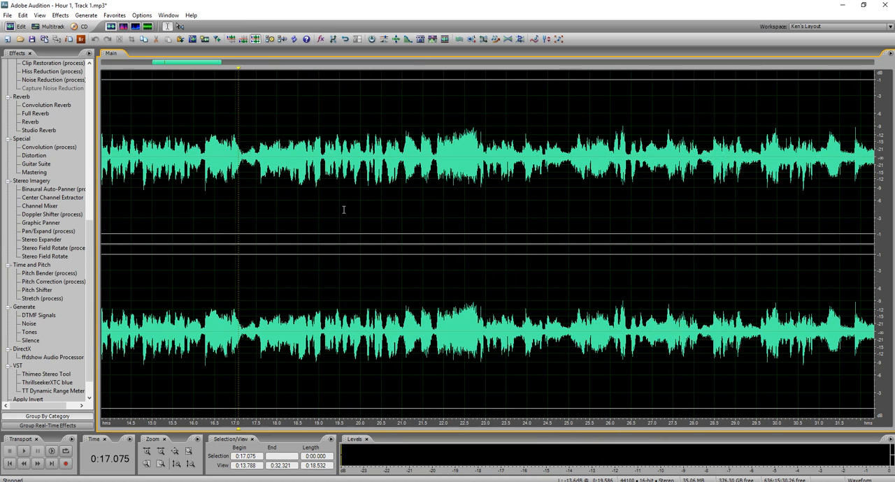
click(203, 191)
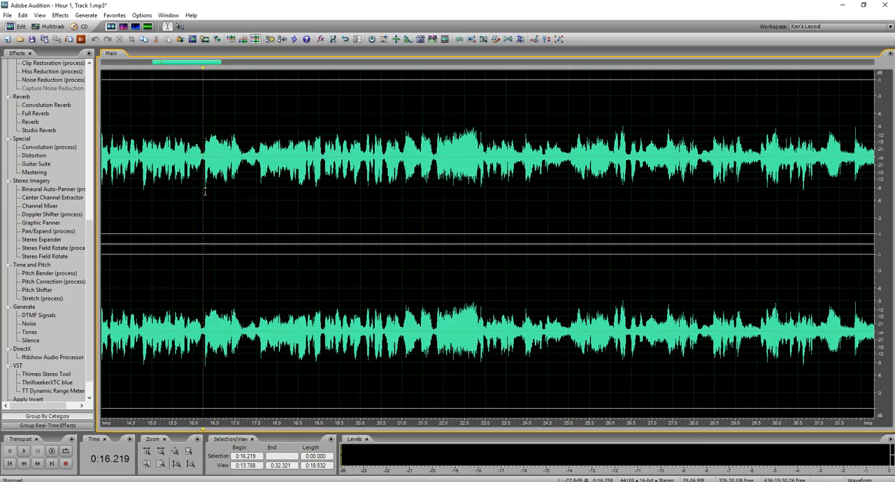
key(space)
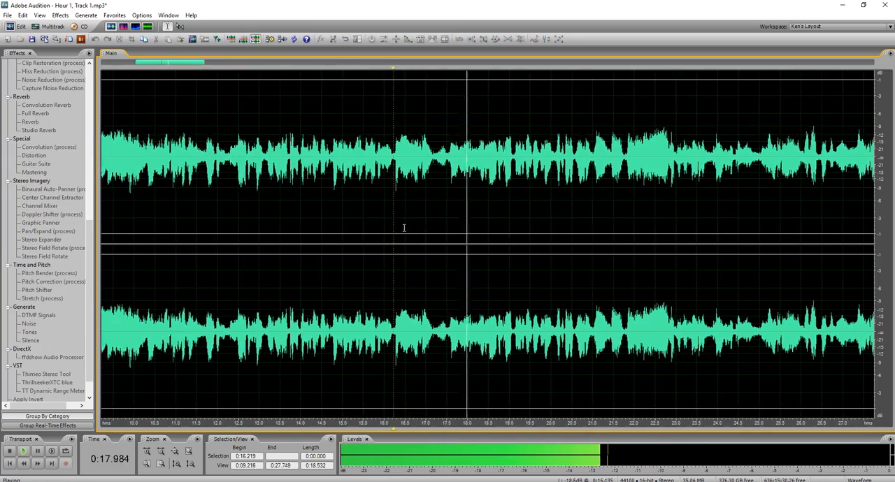
key(space)
click(449, 190)
scroll(448, 191, up, 4)
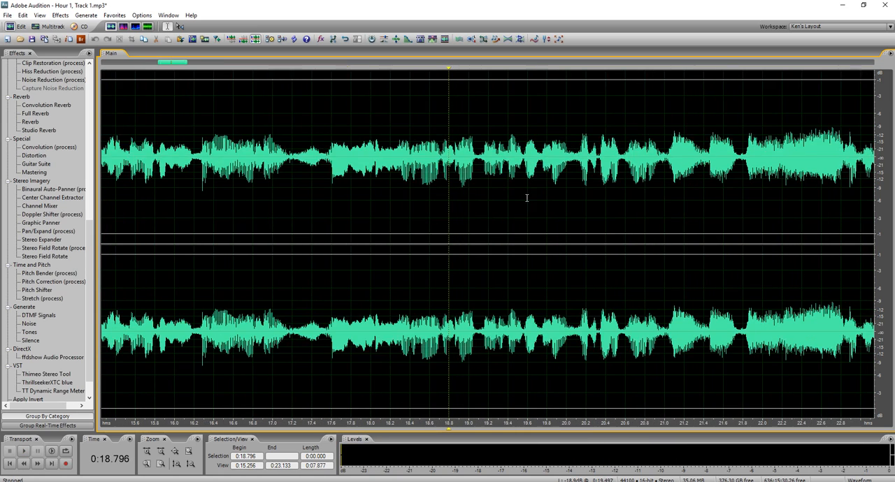
Listen to the raw recording from about 0:18.550 and again from about 0:19.137 to examine the passage.
click(385, 197)
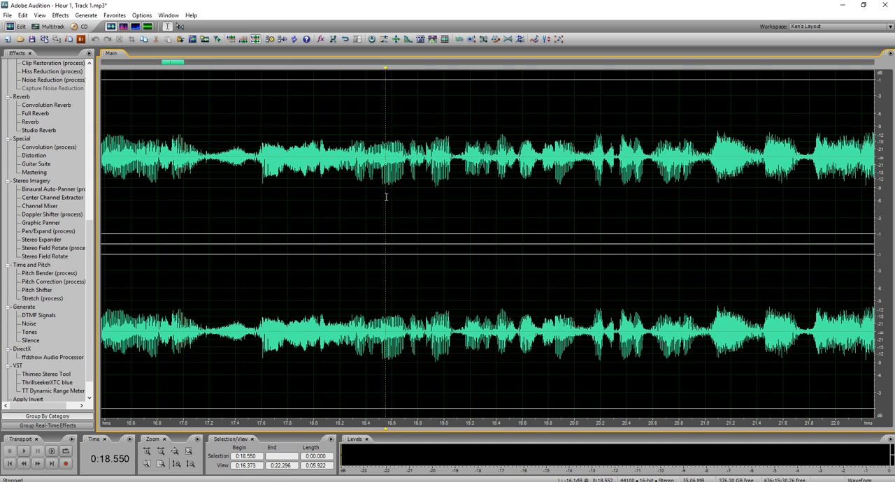
key(space)
key(space)
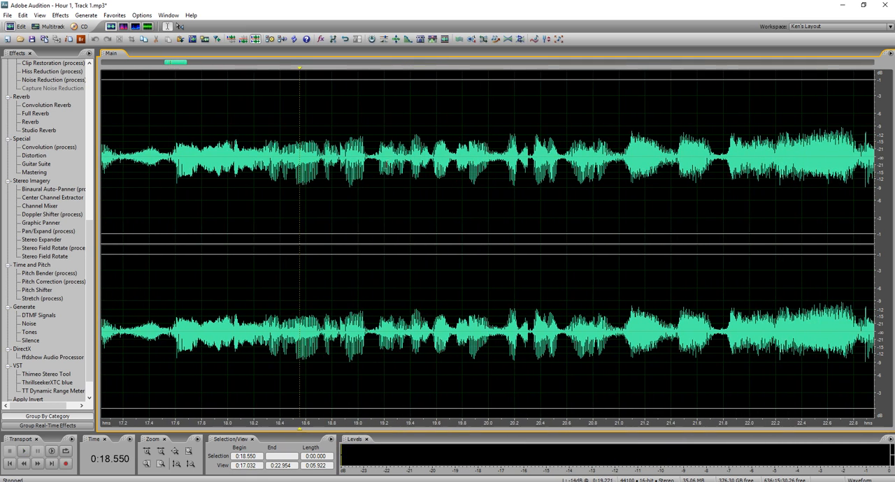
click(376, 170)
key(space)
key(space)
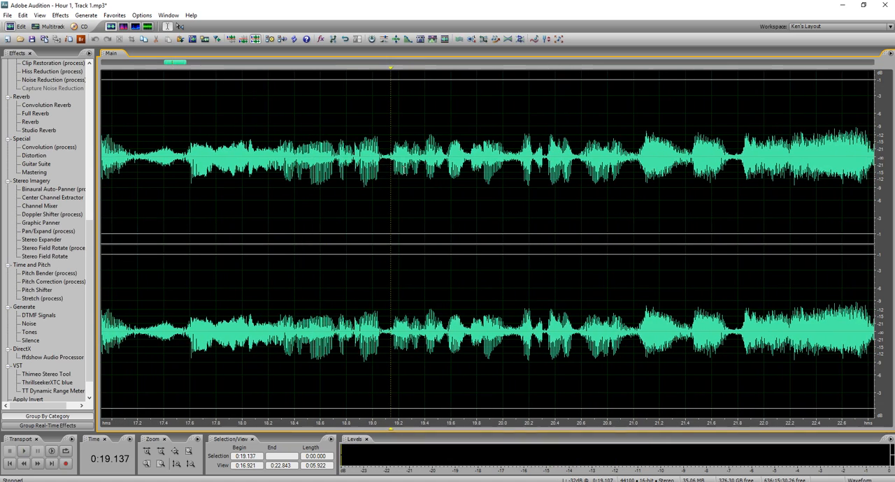
Show the raw recording in the spectral frequency view and, while listening around the passage, place the cursor at about 0:19.084.
click(123, 26)
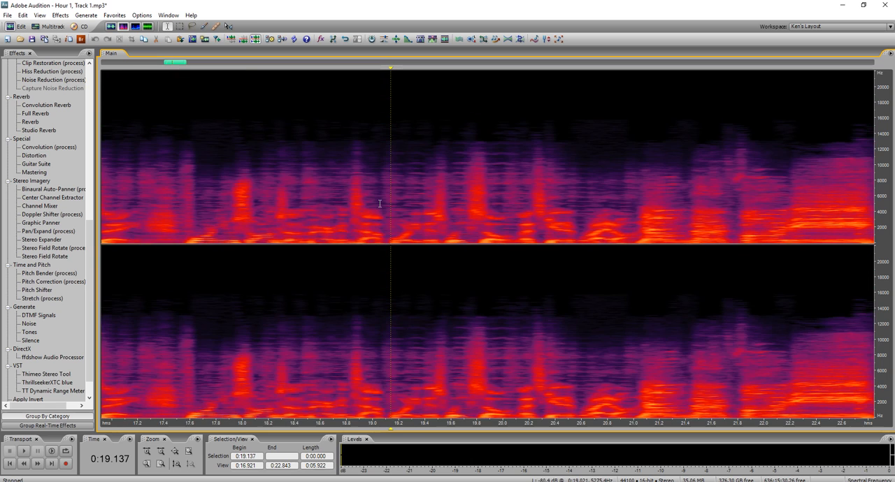
scroll(388, 223, up, 3)
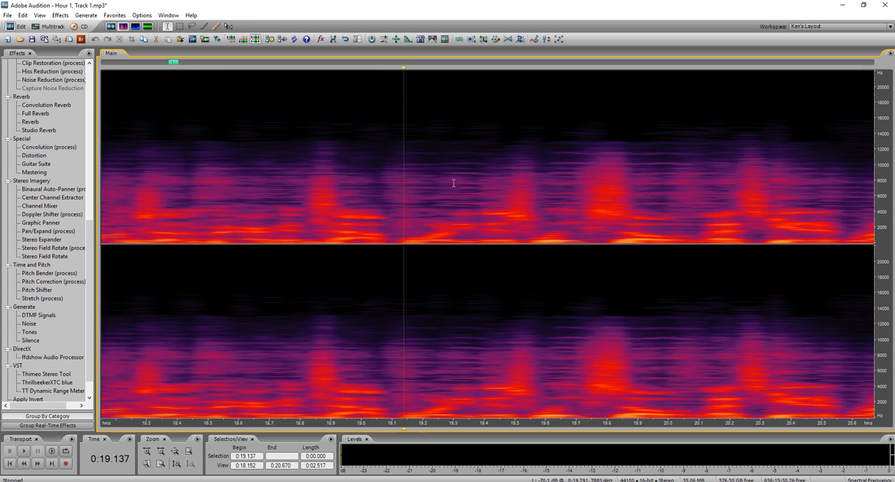
click(388, 204)
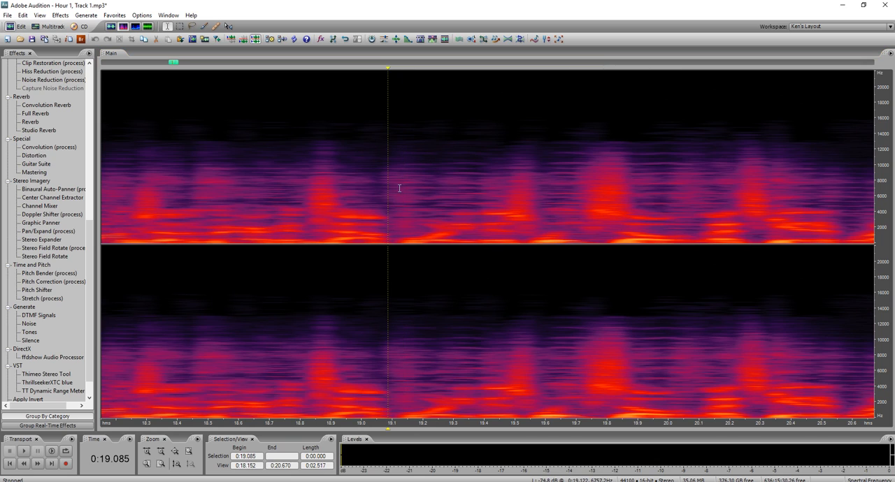
key(space)
key(space)
click(304, 217)
click(302, 217)
key(space)
key(space)
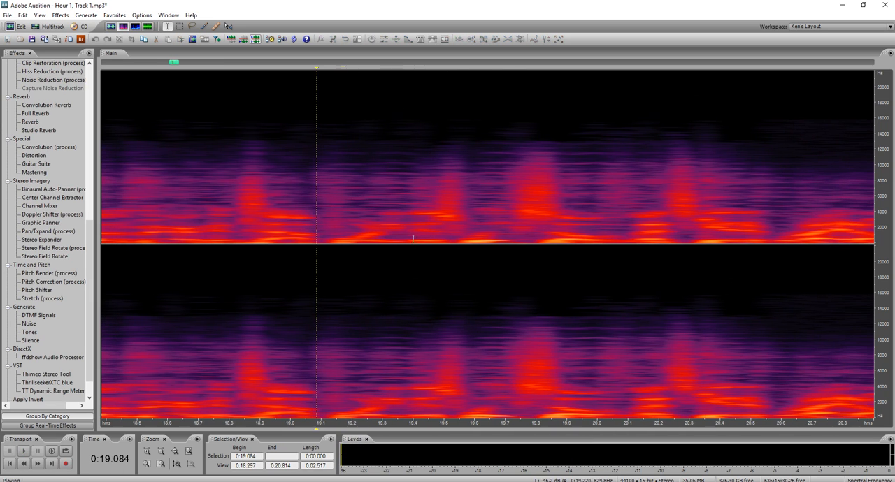
scroll(450, 292, down, 1)
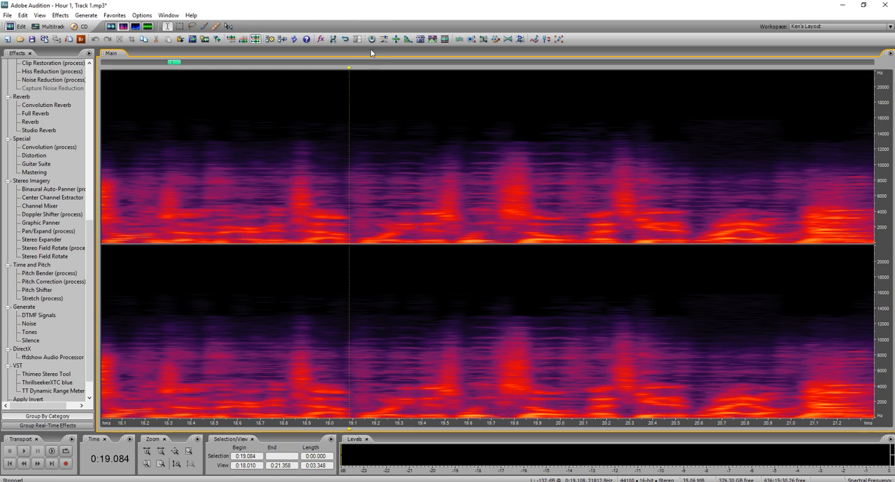
Insert a marker in the raw recording at the cursor position of about 0:19.084.
right_click(348, 70)
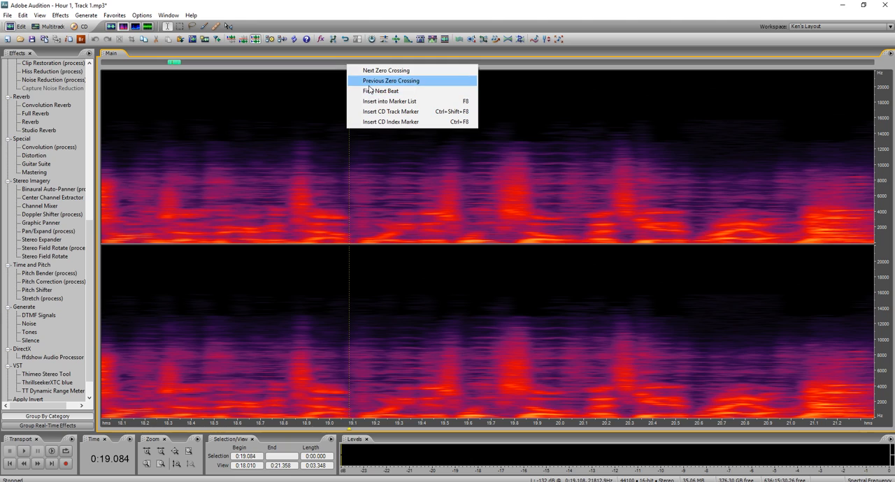
click(388, 101)
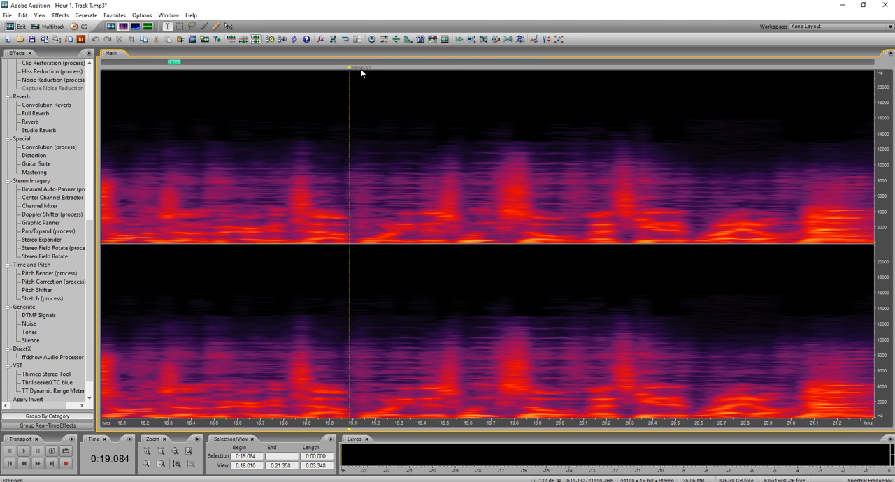
click(329, 142)
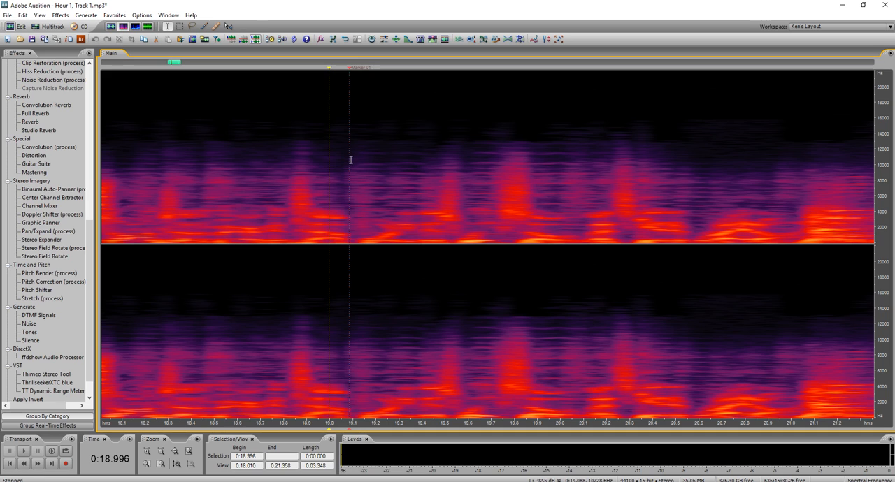
click(281, 167)
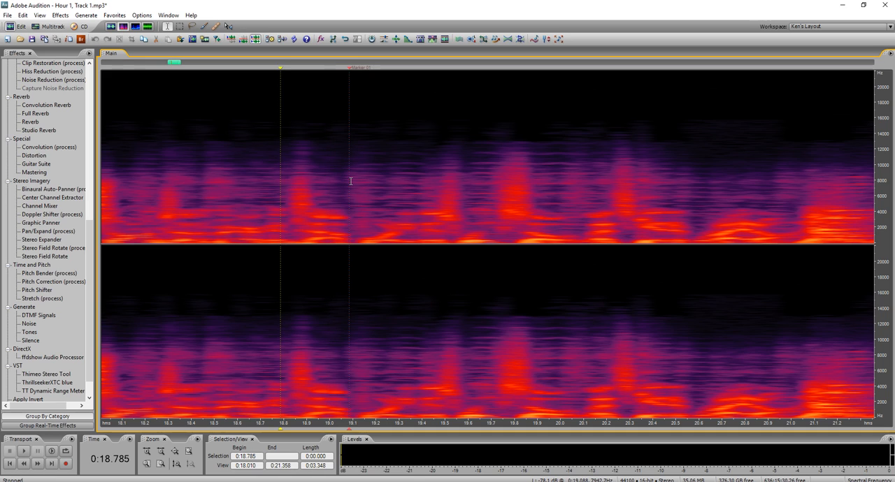
Return to the multitrack session and open the original theme clip on the Music Track in the waveform editor.
key(9)
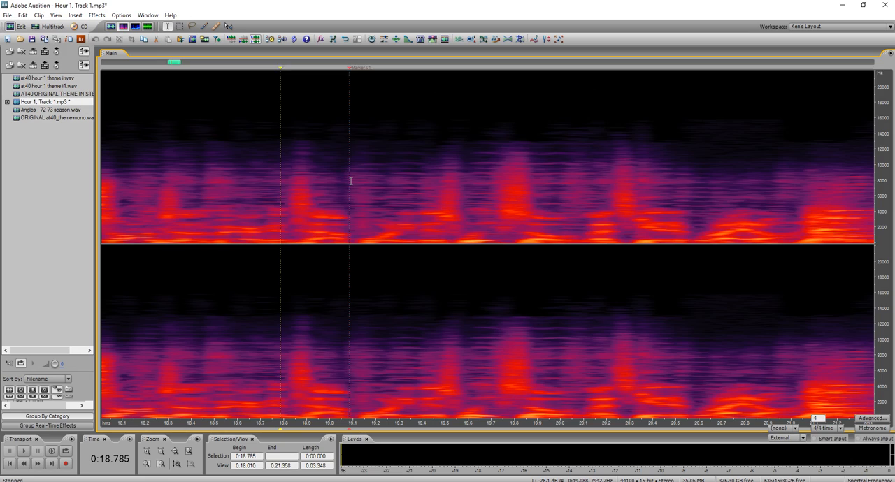
click(351, 232)
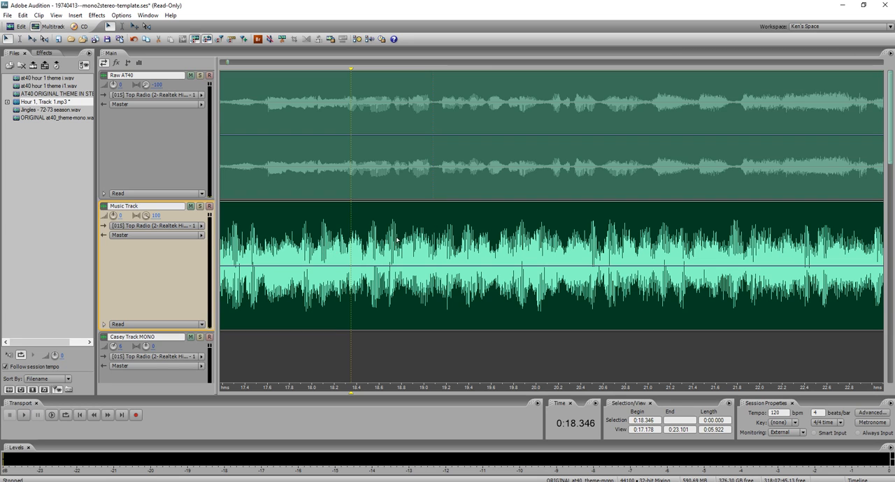
double_click(303, 244)
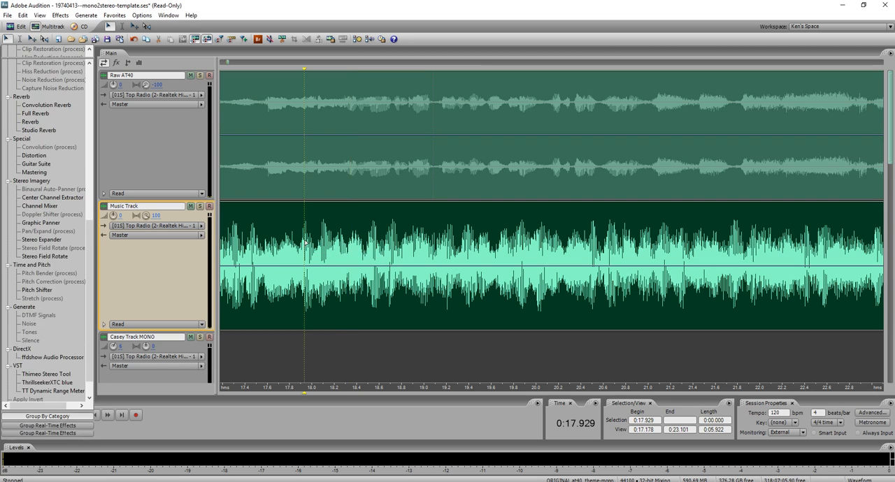
Show the theme in the spectral frequency view and, by listening, find the matching point with the cursor at about 0:19.307.
scroll(422, 213, up, 2)
key(space)
click(394, 217)
key(space)
key(space)
click(123, 26)
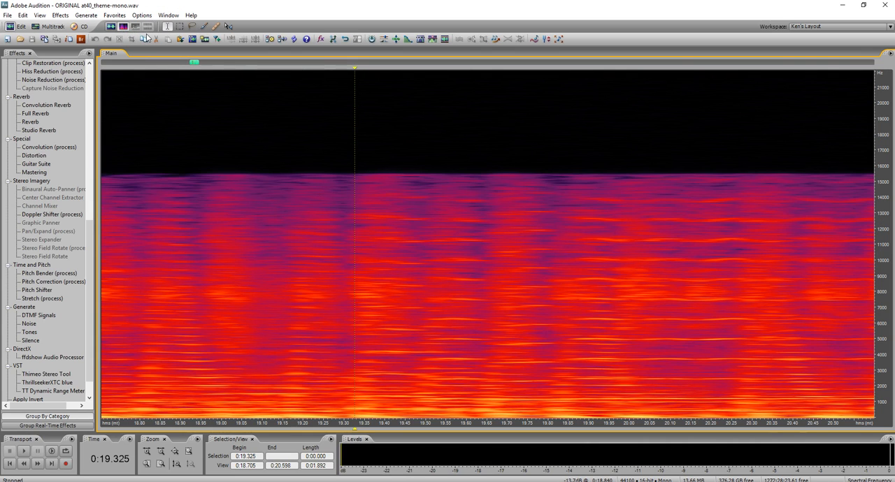
click(349, 291)
click(350, 328)
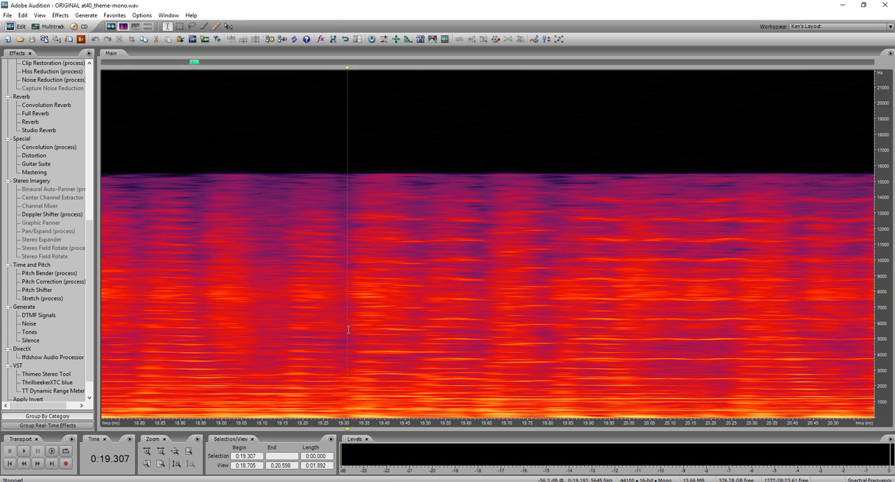
key(space)
key(space)
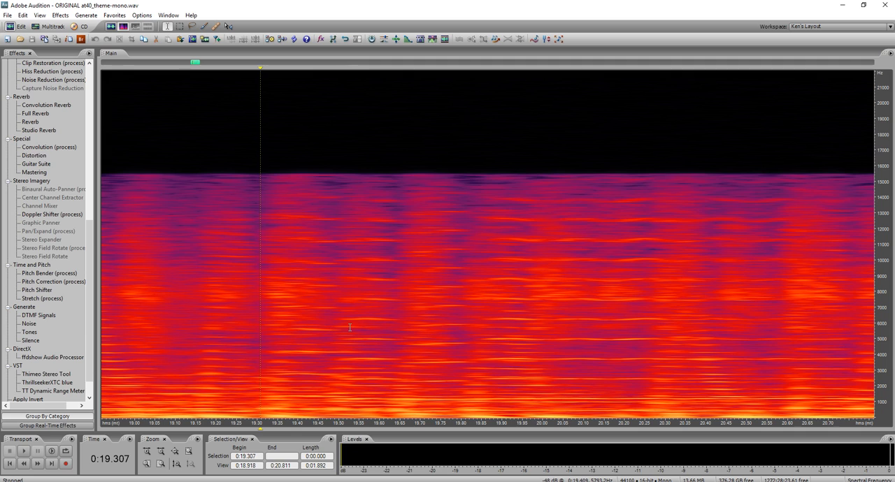
key(space)
key(space)
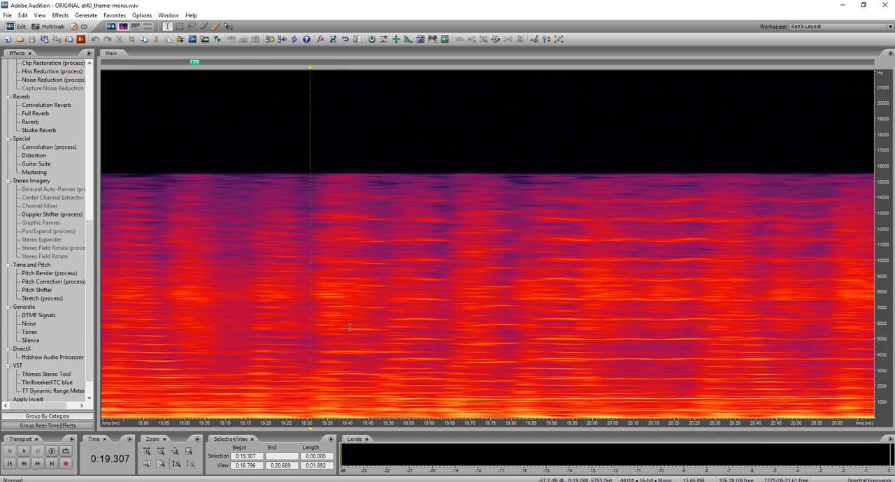
Insert a marker in the theme at about 0:19.307 and return to the multitrack session.
right_click(309, 67)
click(342, 101)
click(258, 232)
key(F12)
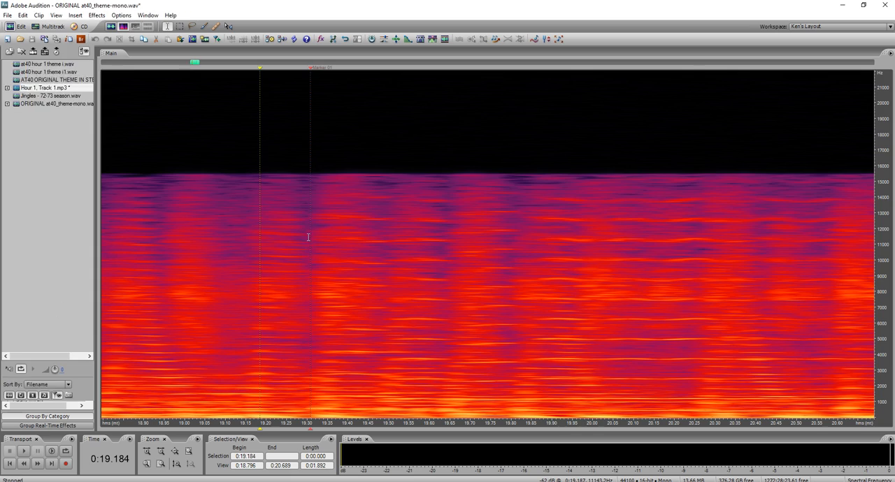
click(396, 228)
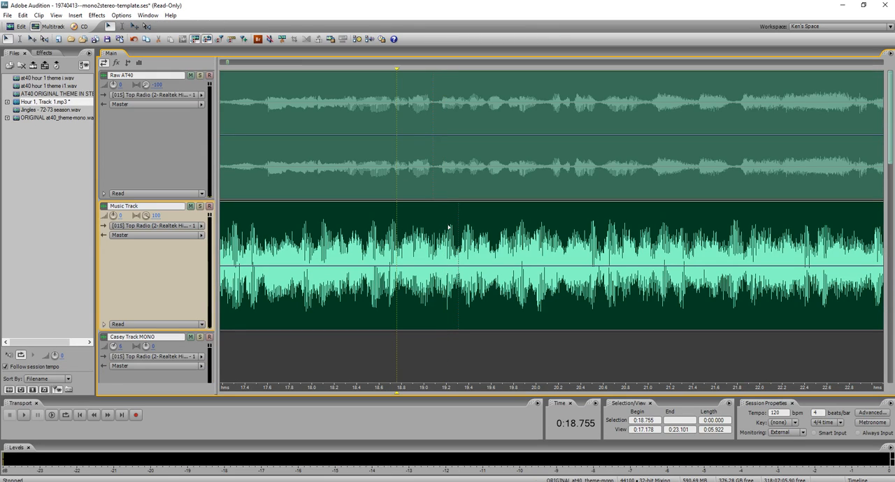
Split the theme clip on the Music Track at its marker at about 0:19.307 and delete everything after it.
scroll(432, 186, up, 5)
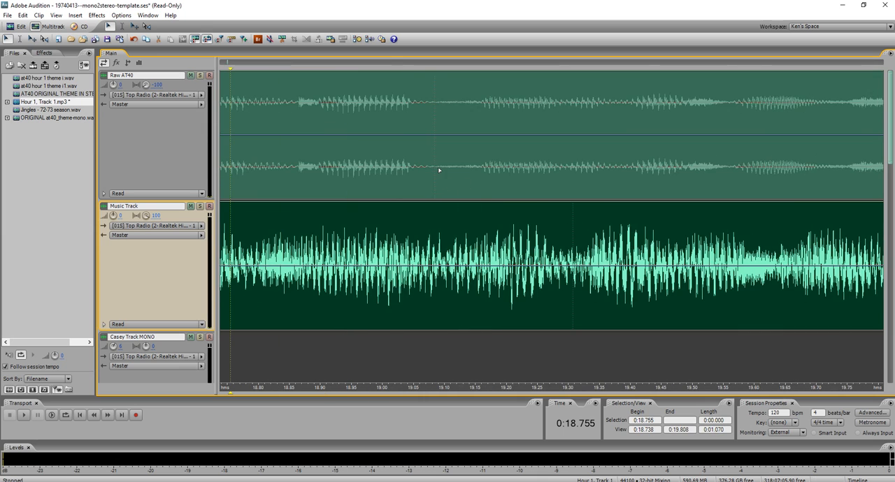
click(434, 173)
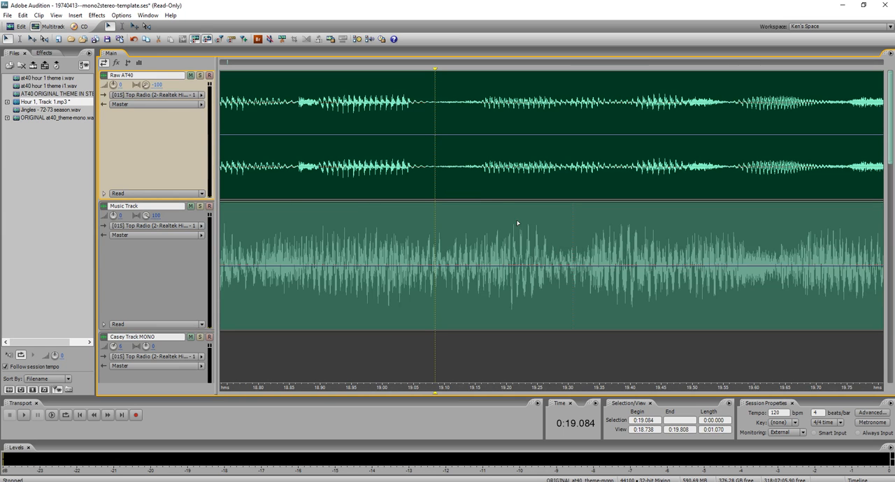
click(573, 251)
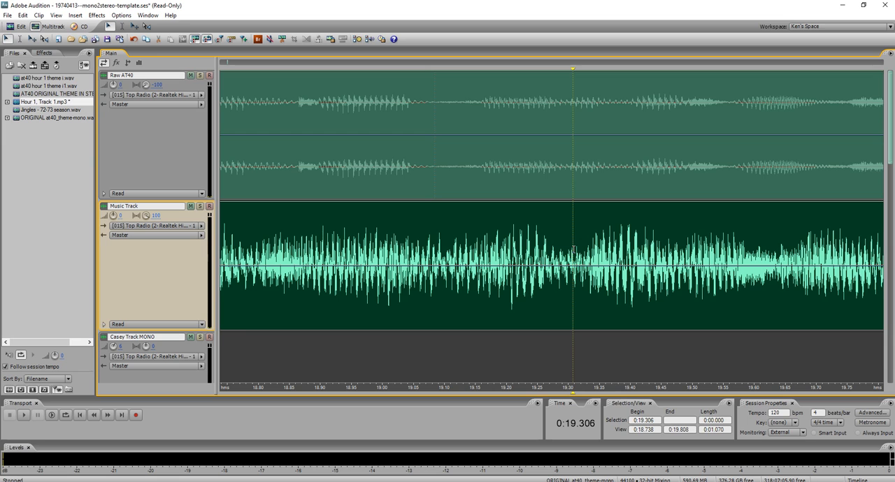
scroll(573, 249, up, 10)
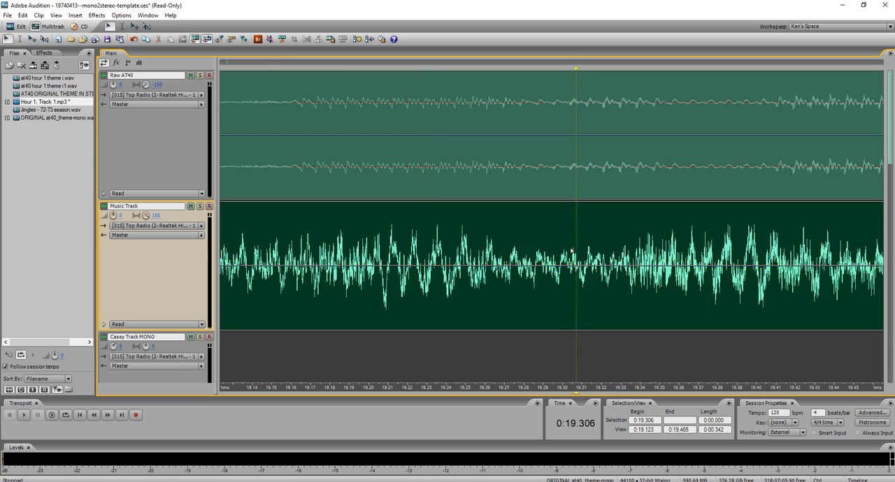
click(476, 243)
scroll(469, 235, up, 3)
click(471, 238)
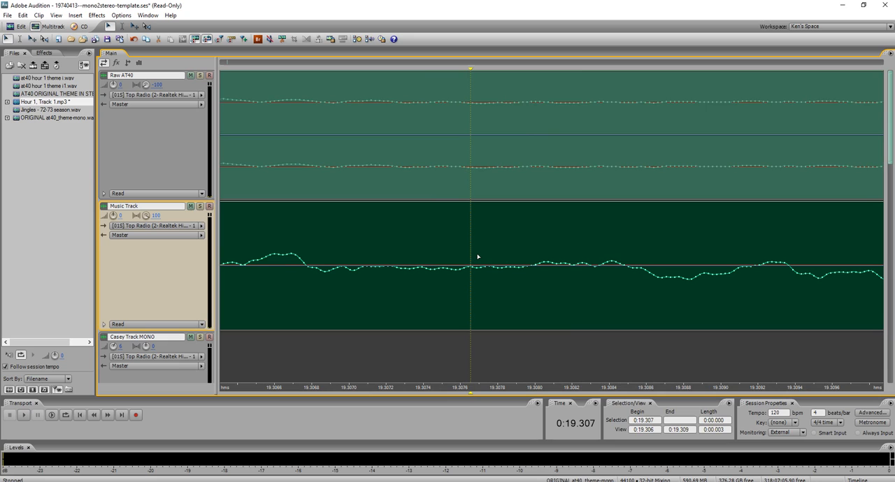
shift+click(522, 251)
key(Delete)
click(528, 248)
key(Delete)
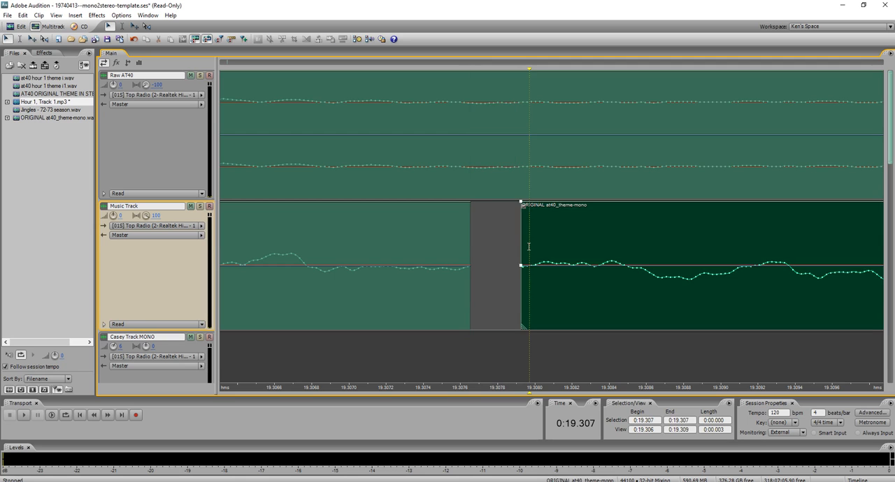
click(428, 244)
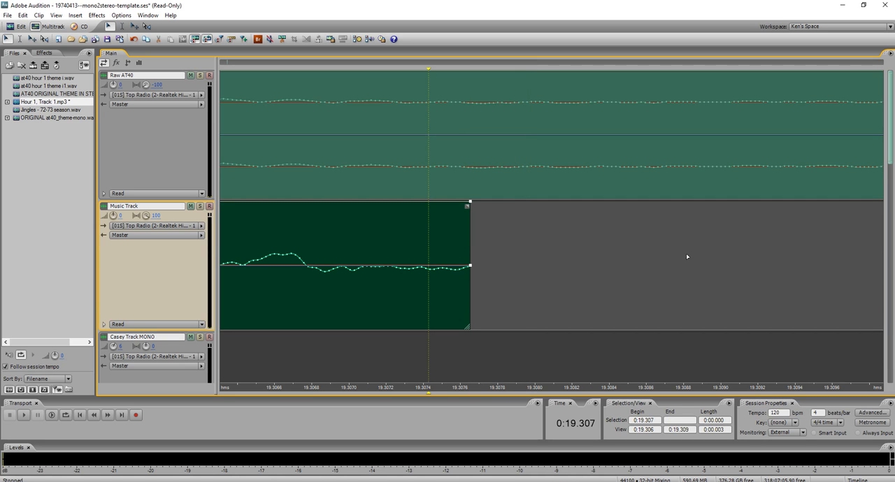
Insert a session marker at about 0:19.084, matching the marker in the Raw AT40 clip.
scroll(682, 257, down, 10)
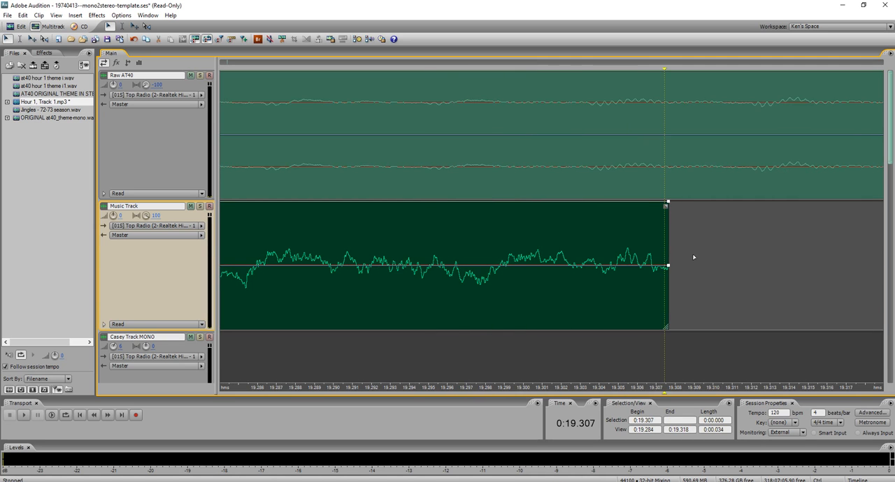
scroll(695, 256, down, 10)
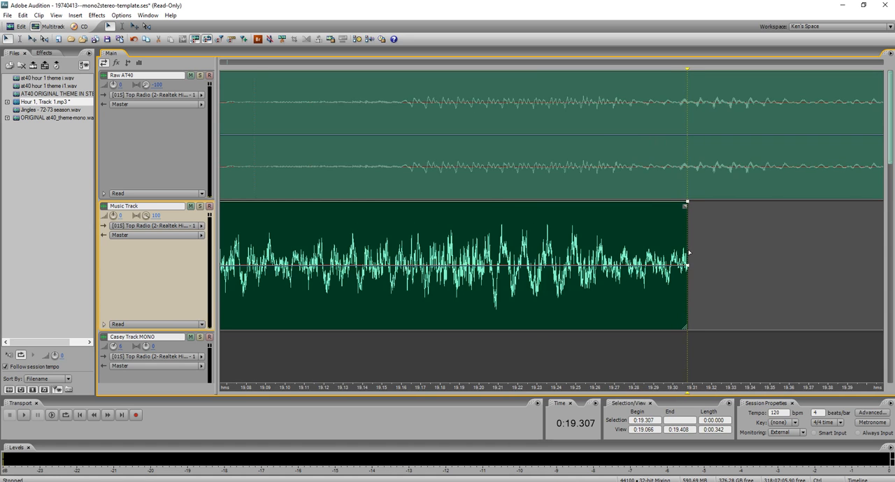
click(503, 224)
scroll(505, 221, up, 12)
scroll(505, 220, up, 10)
click(496, 214)
scroll(460, 222, down, 4)
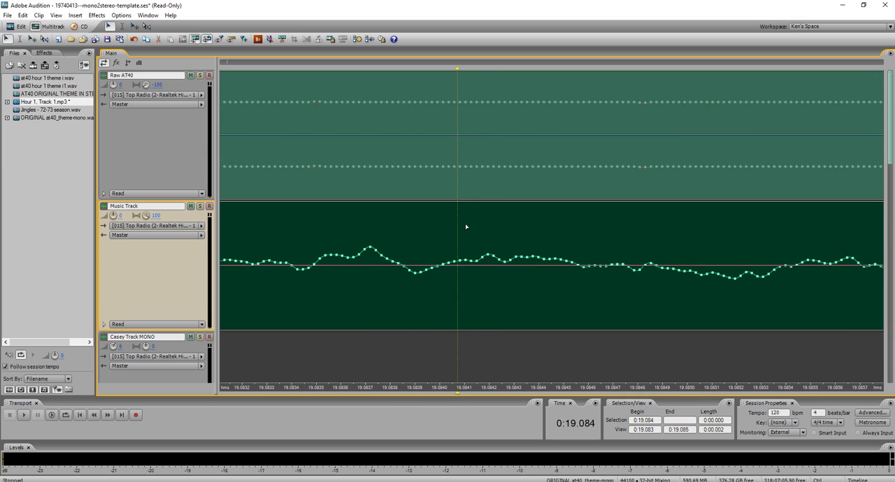
right_click(456, 68)
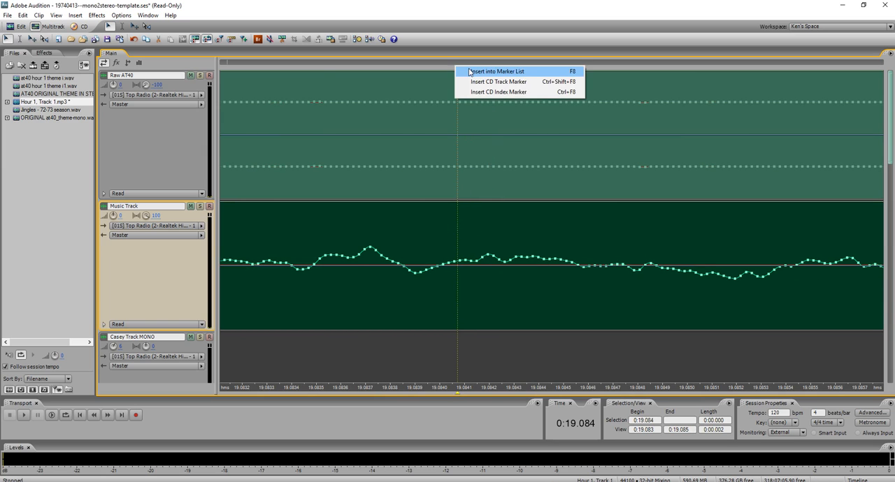
click(493, 71)
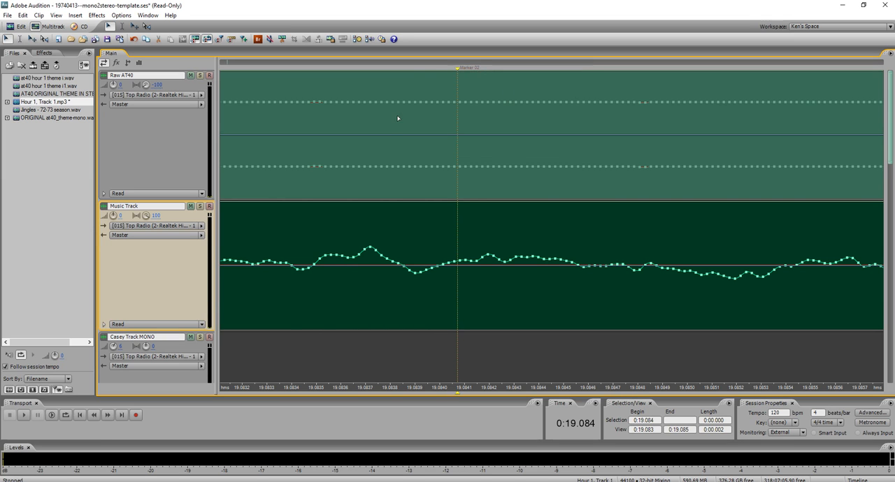
Time-stretch the theme clip on the Music Track so that its end falls on the session marker at about 0:19.084.
scroll(395, 132, down, 6)
scroll(398, 133, down, 5)
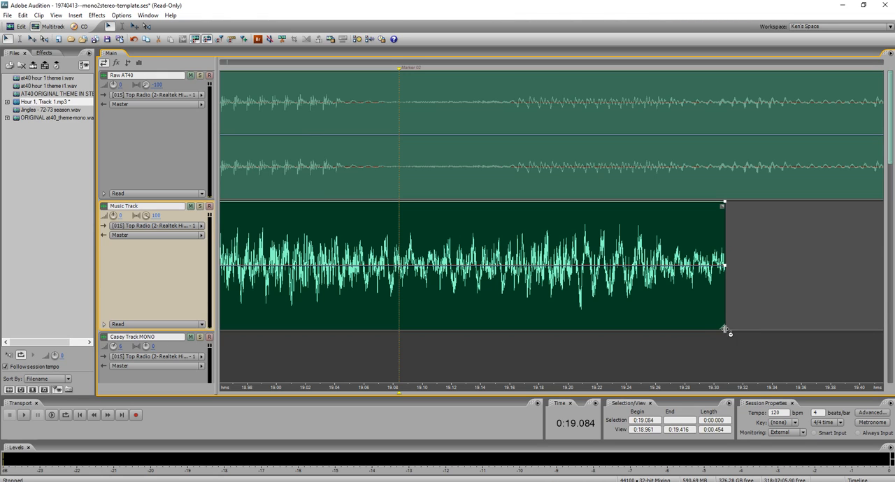
drag(723, 328, 400, 315)
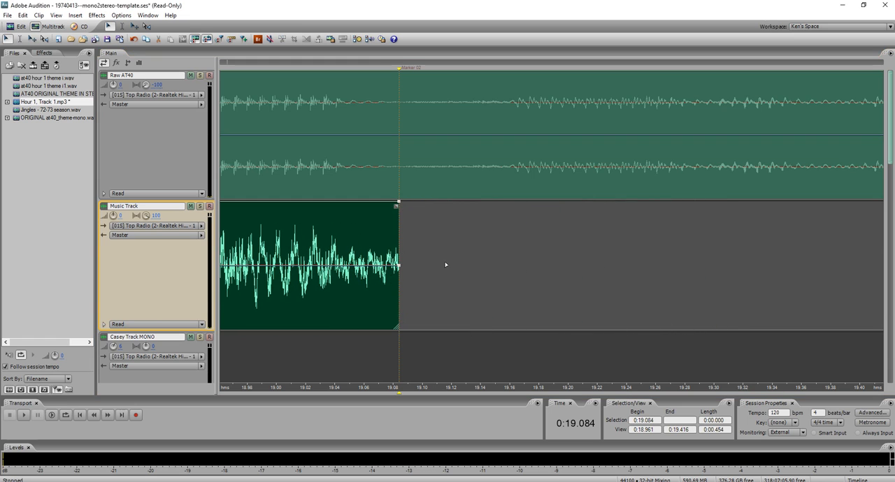
Extend the start of the theme clip on the Music Track back to almost the beginning of the session.
scroll(528, 268, down, 15)
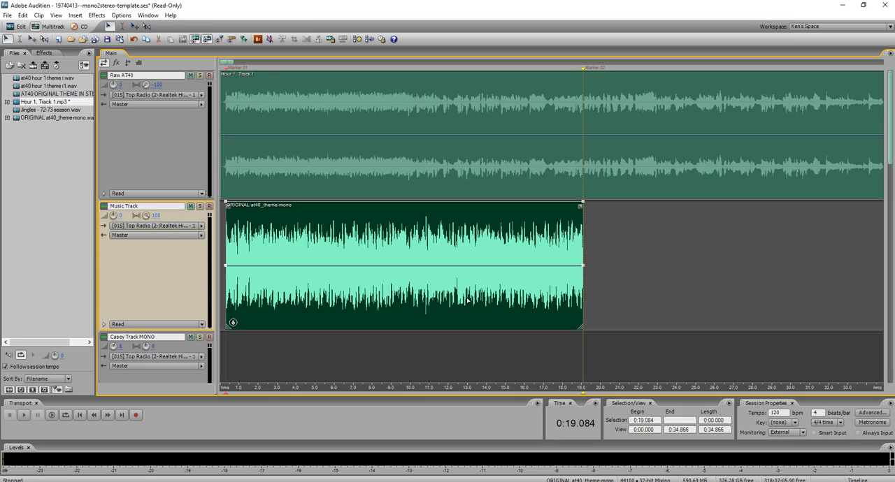
click(266, 285)
drag(224, 292, 221, 292)
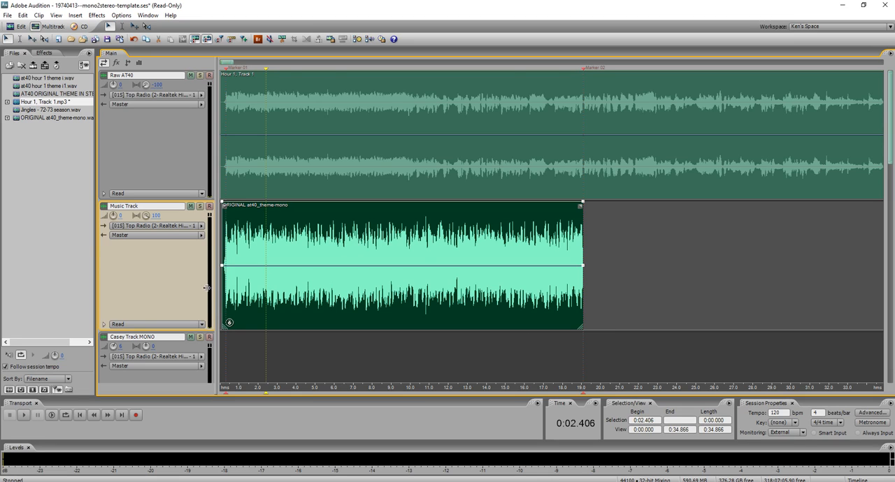
Play the session from about 0:06.629 to check that the theme stays in sync with the Raw AT40 clip.
click(305, 243)
click(315, 238)
click(319, 166)
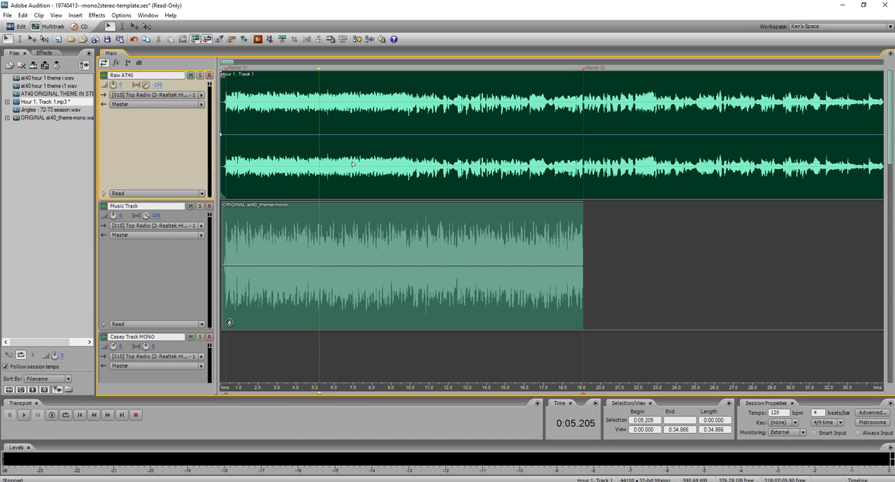
click(346, 166)
key(space)
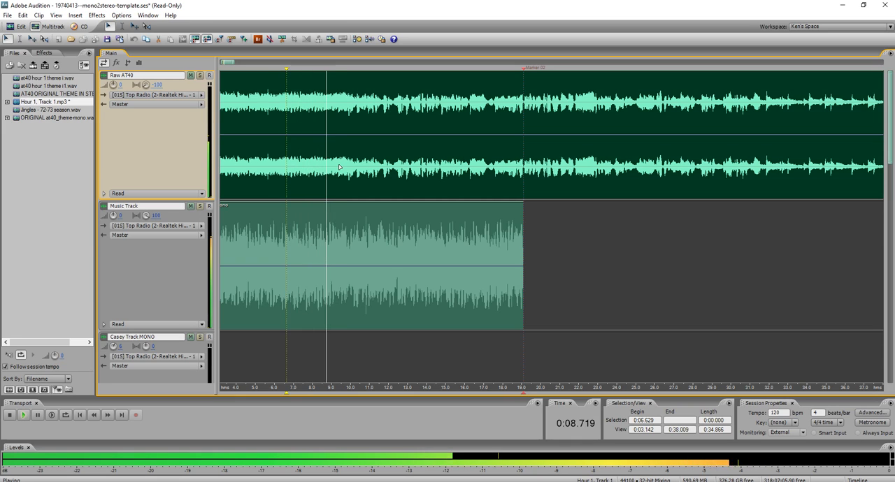
key(space)
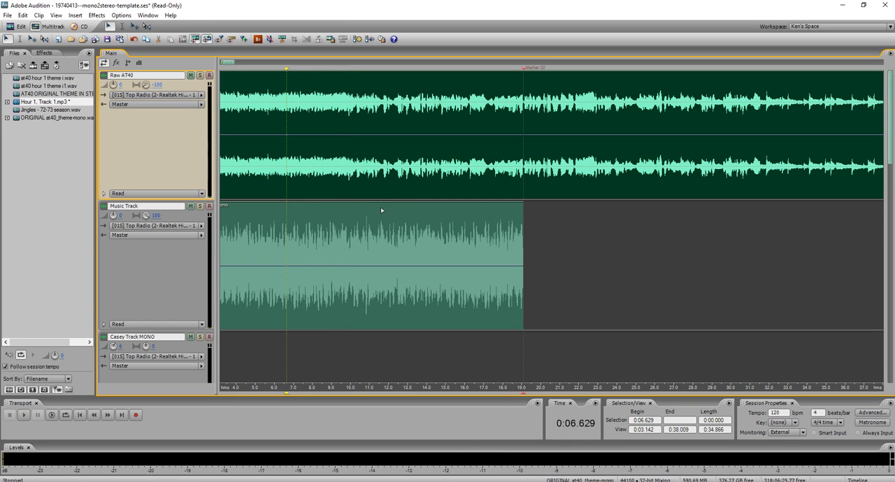
Extend the end of the theme clip on the Music Track to about 0:21.4.
click(466, 244)
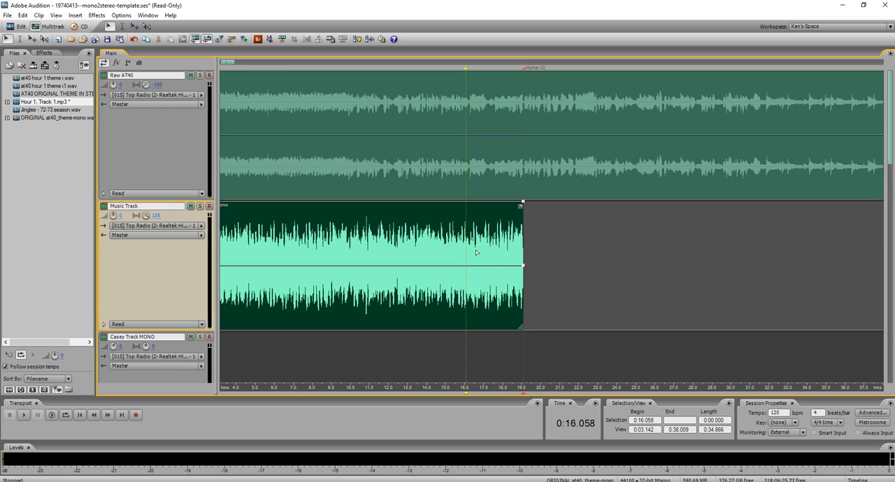
drag(522, 245, 567, 249)
click(554, 105)
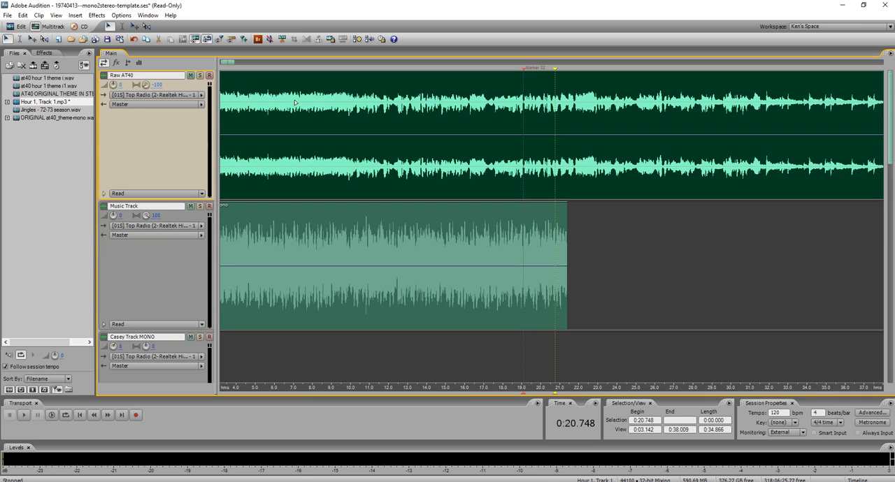
Solo the Raw AT40 track, listen from about 0:20.080 and place the cursor at about 0:21.155.
click(200, 76)
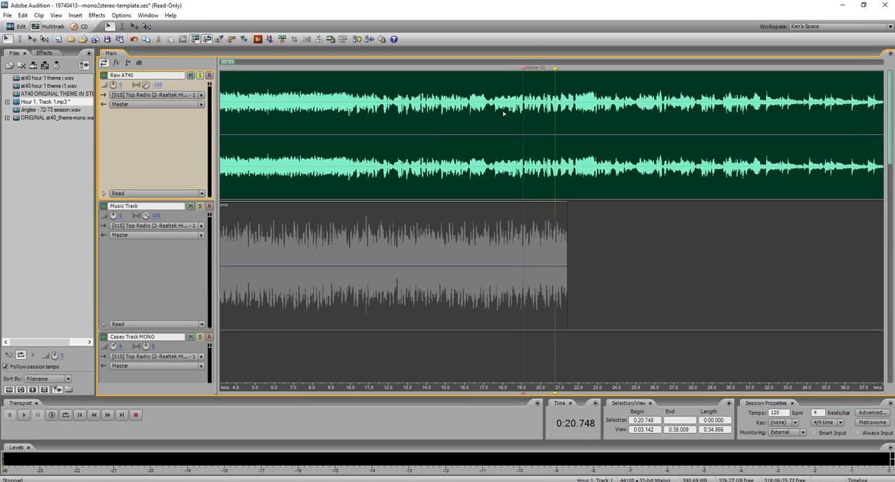
scroll(558, 182, up, 3)
click(525, 170)
key(space)
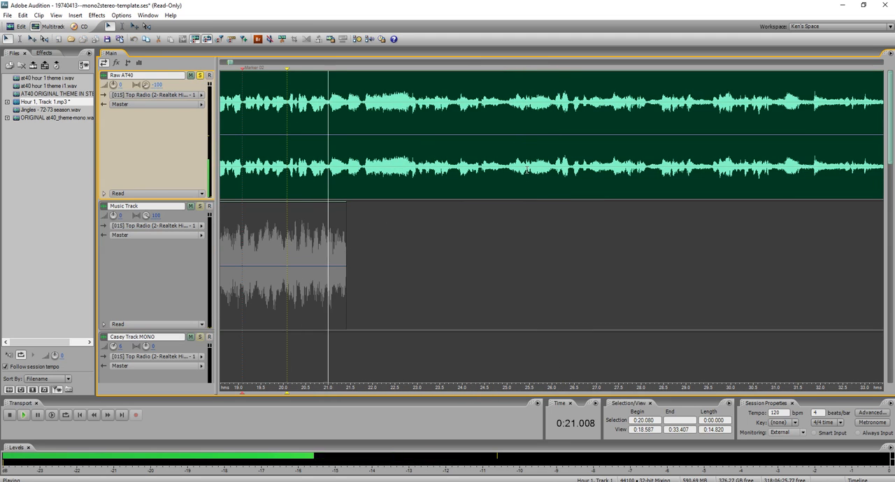
click(335, 175)
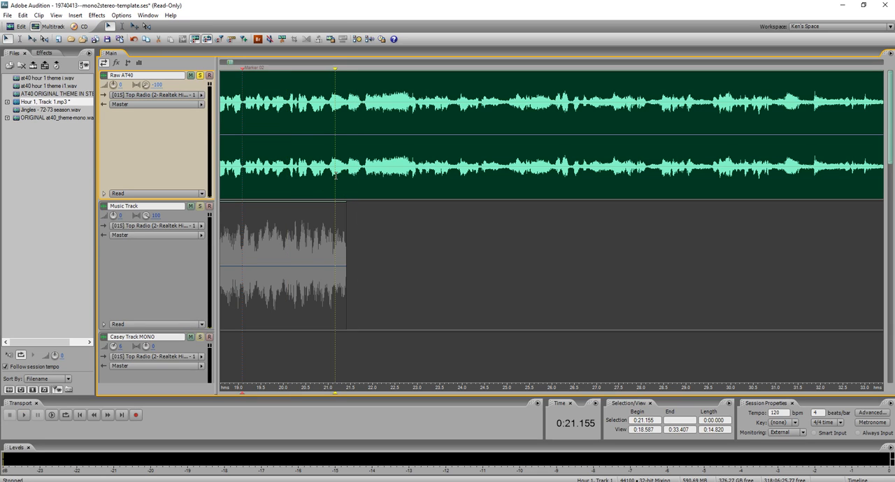
Take Raw AT40 off solo and trim the end of the theme clip on the Music Track to about 0:21.238.
click(334, 224)
click(348, 229)
click(338, 231)
drag(343, 229, 338, 229)
scroll(405, 182, down, 8)
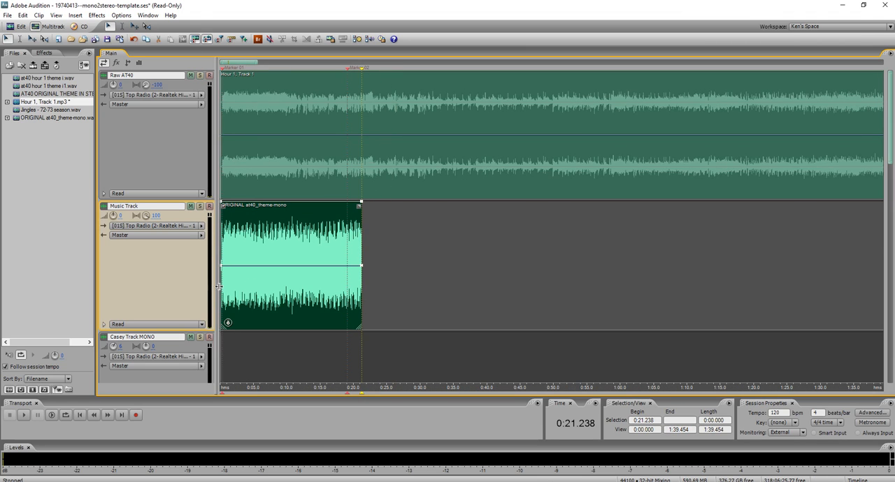
Select the session range from about 0:09.066 to 0:21.238 and play it to check the sync.
scroll(219, 191, up, 6)
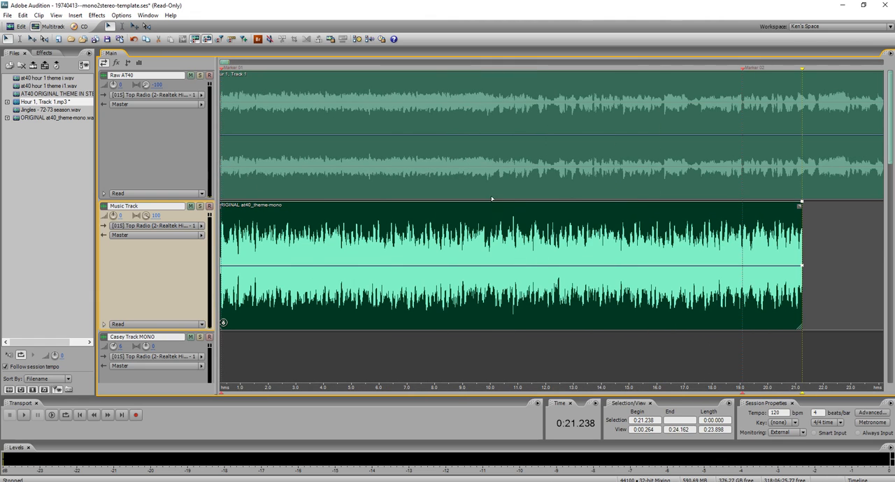
shift+click(465, 178)
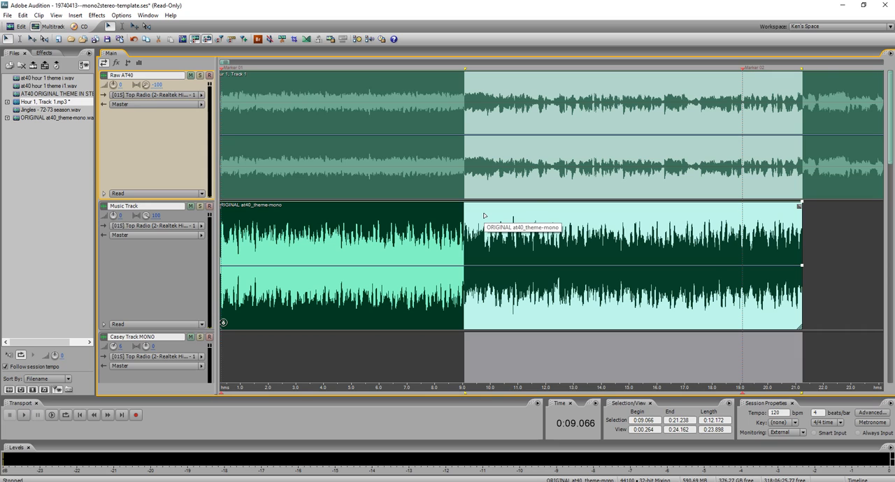
key(space)
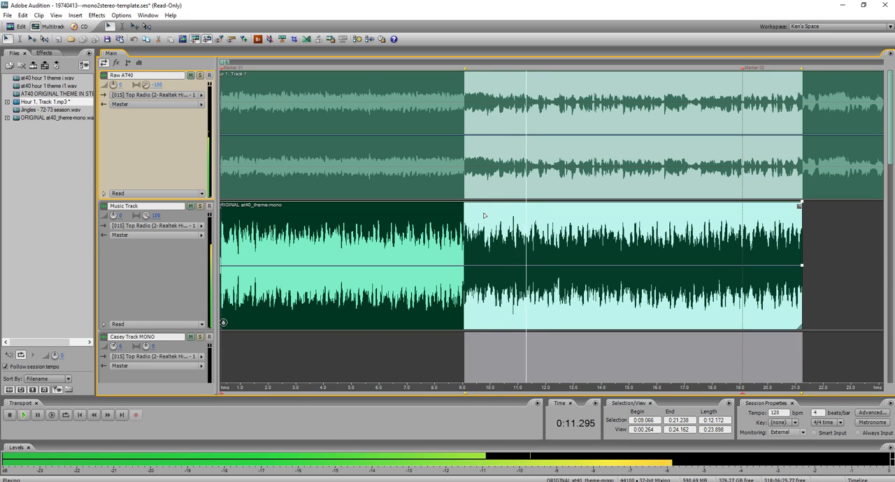
key(space)
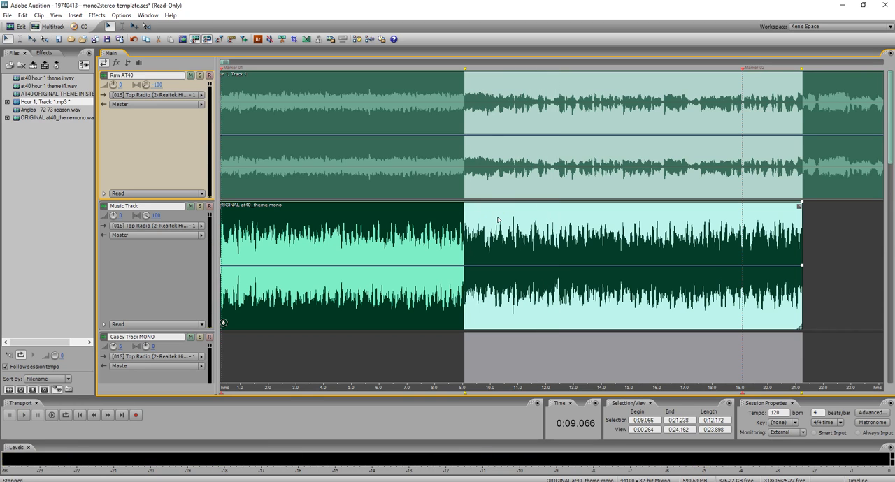
Mix down the master output of the selected range to a new stereo file.
right_click(497, 220)
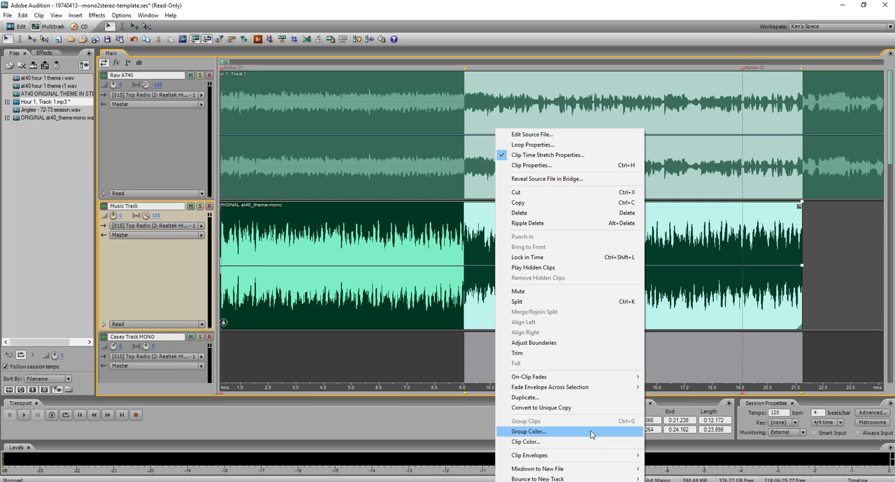
mouse_move(614, 471)
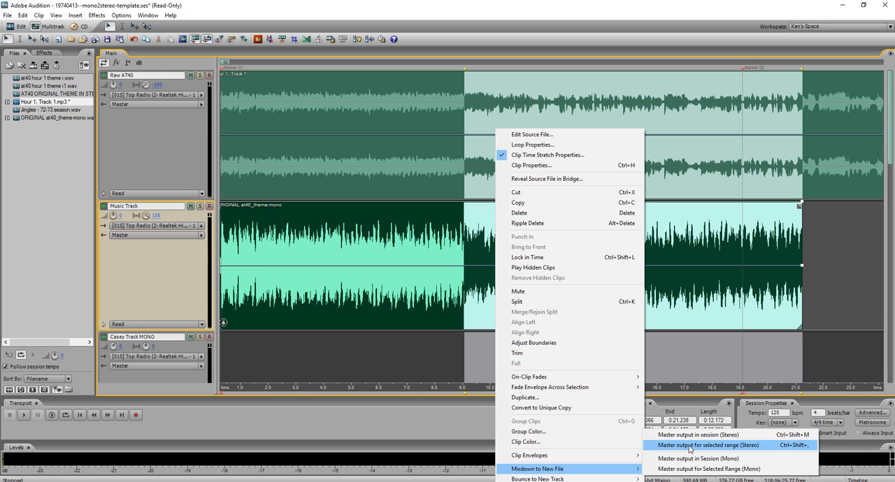
click(689, 445)
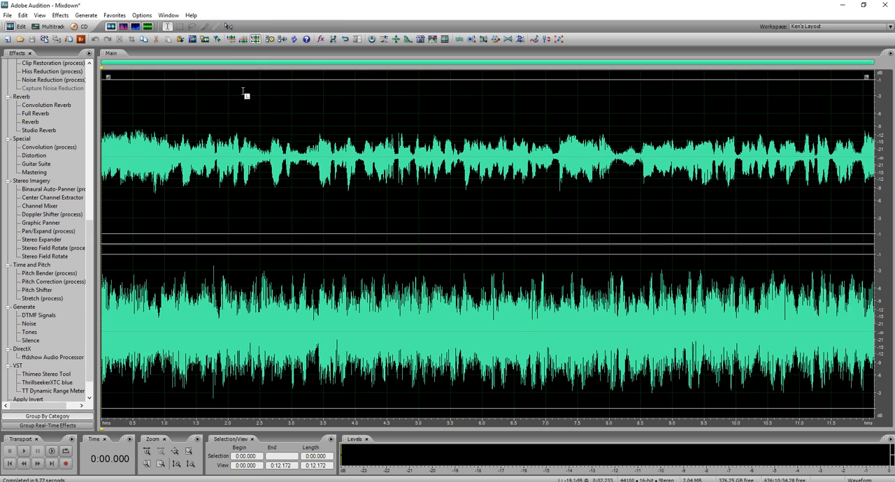
Play the left and right channels of the mixdown separately to compare their content.
click(215, 74)
click(169, 75)
key(space)
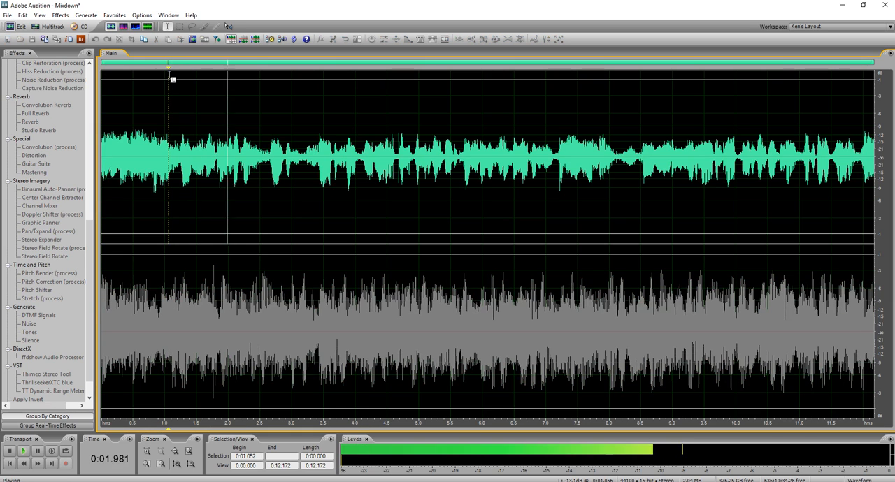
click(161, 413)
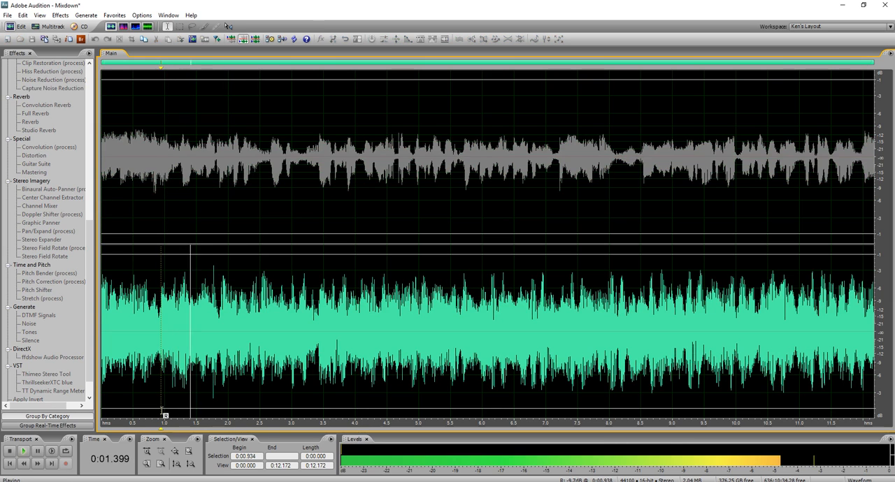
key(space)
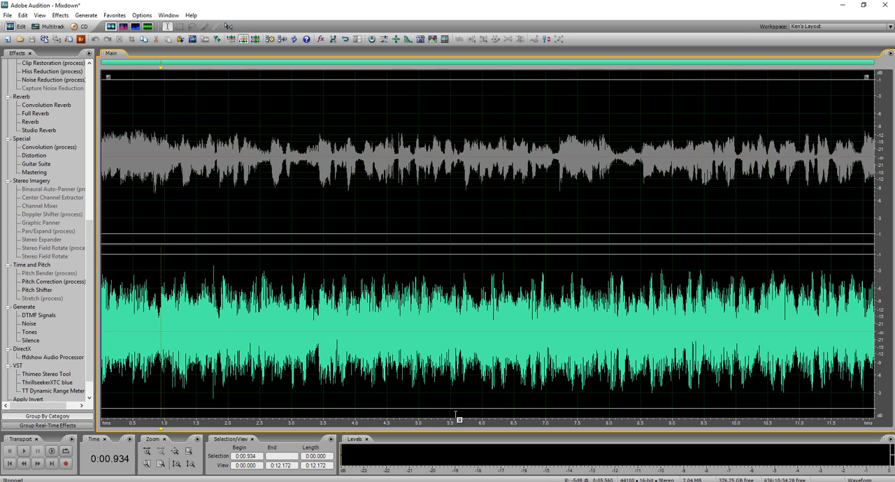
Lower the volume of the mixdown's entire right channel and play the left channel for comparison.
double_click(469, 271)
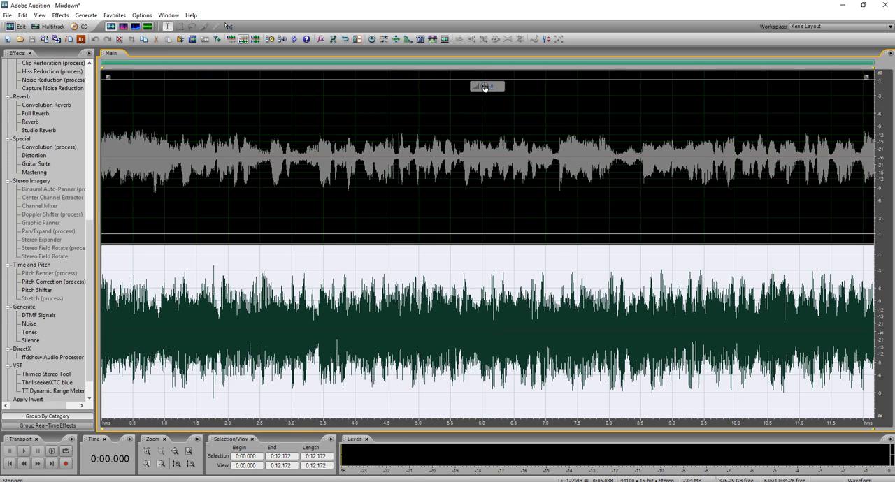
drag(485, 87, 471, 90)
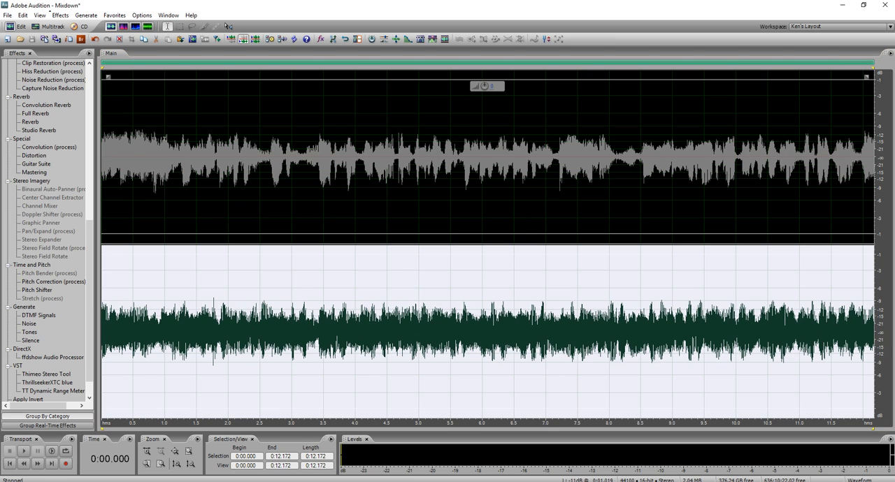
click(149, 80)
key(space)
key(space)
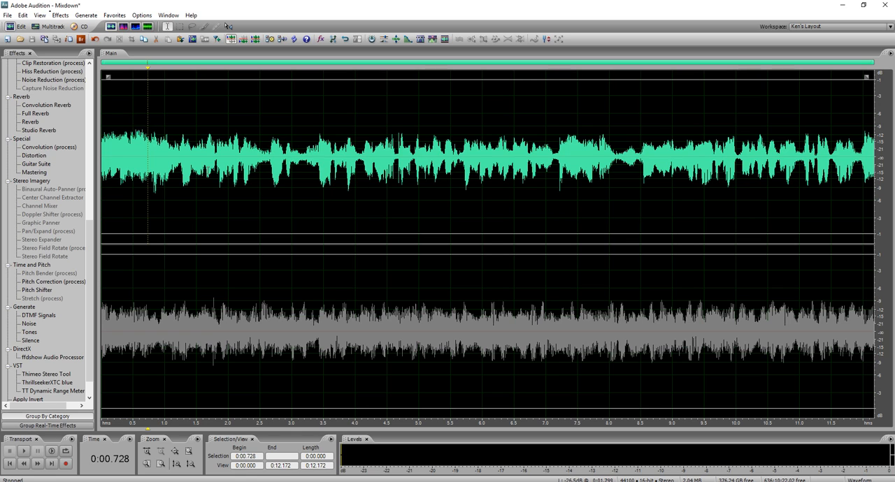
Apply an amplitude envelope to the right channel from 0:00.551 to 0:02.435, falling from about 180% to 100%.
drag(256, 415, 136, 408)
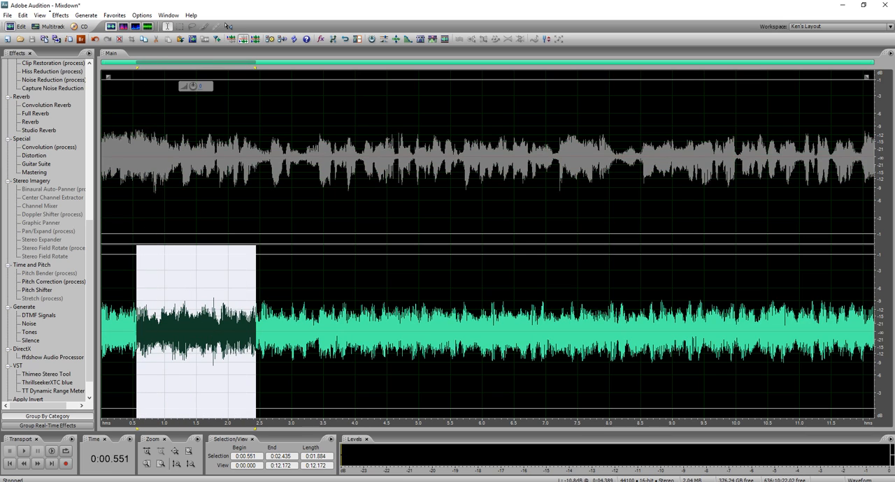
click(408, 39)
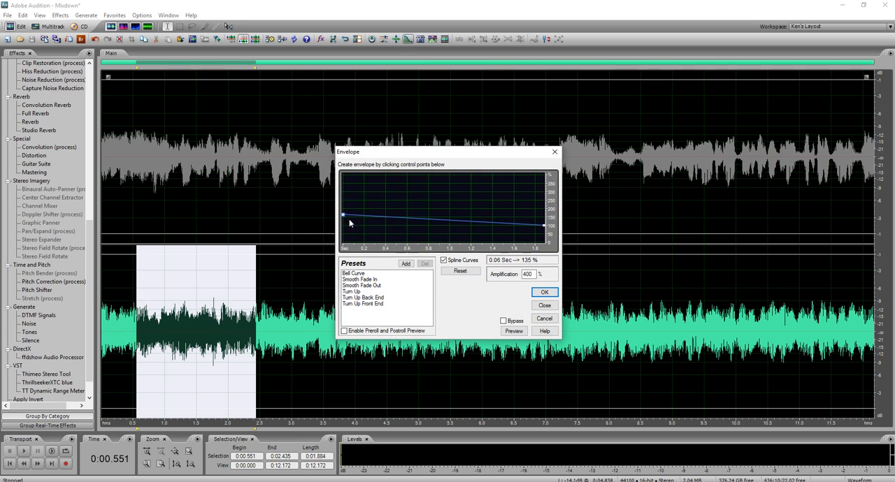
drag(343, 219, 344, 212)
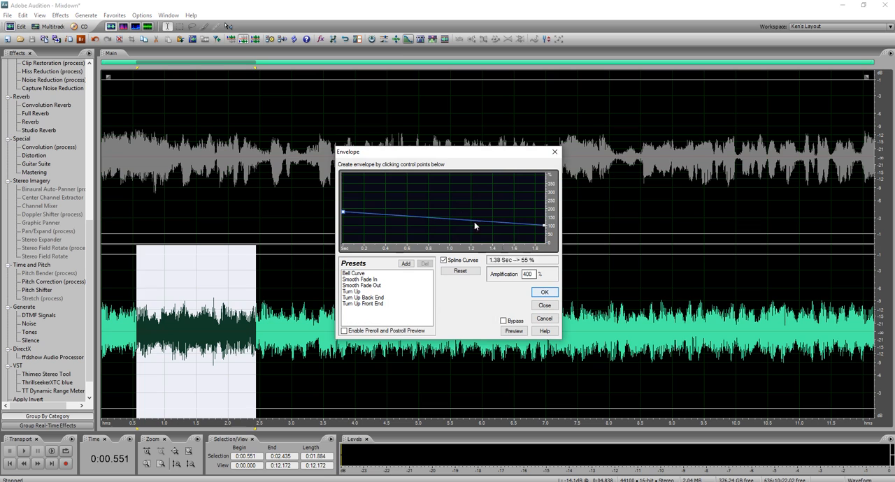
click(543, 297)
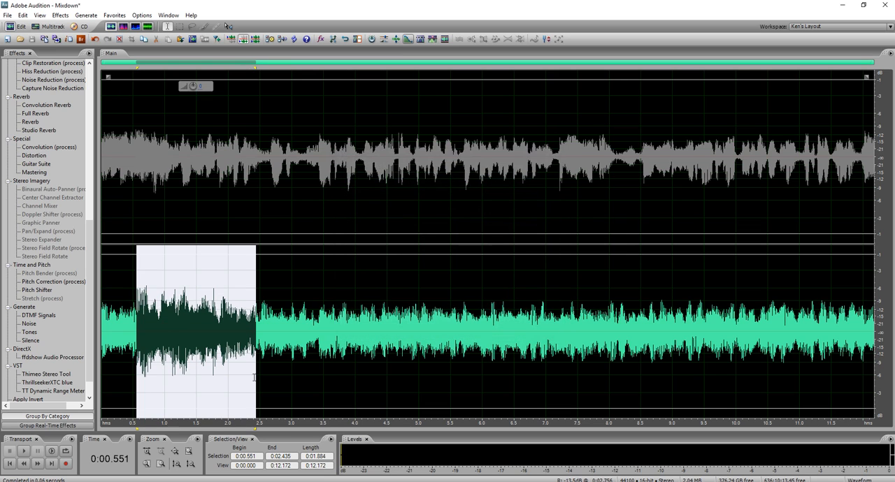
Save the mixdown as at40 hour 1 theme i.wav in the mono2stereo folder, replacing the existing file.
click(140, 343)
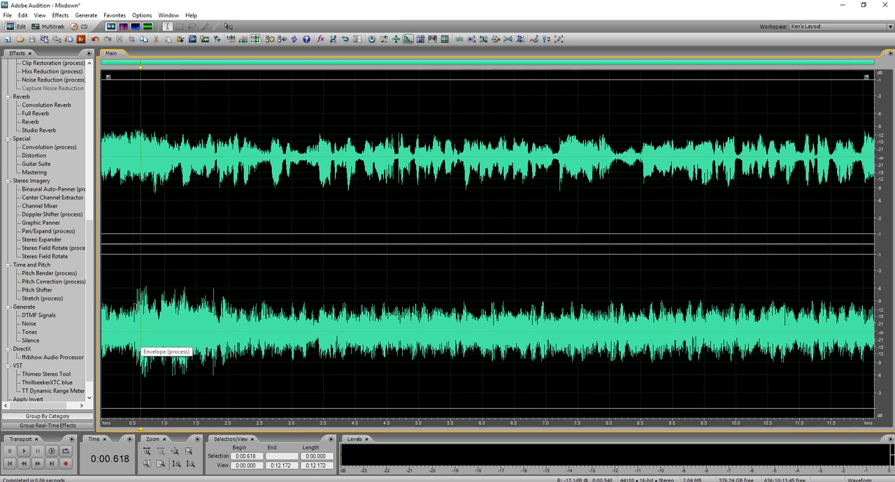
click(318, 275)
key(ctrl+s)
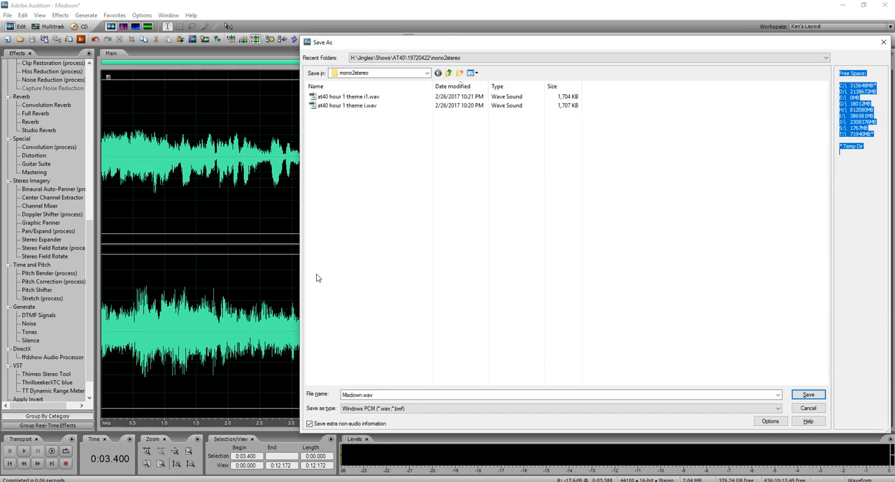
click(353, 106)
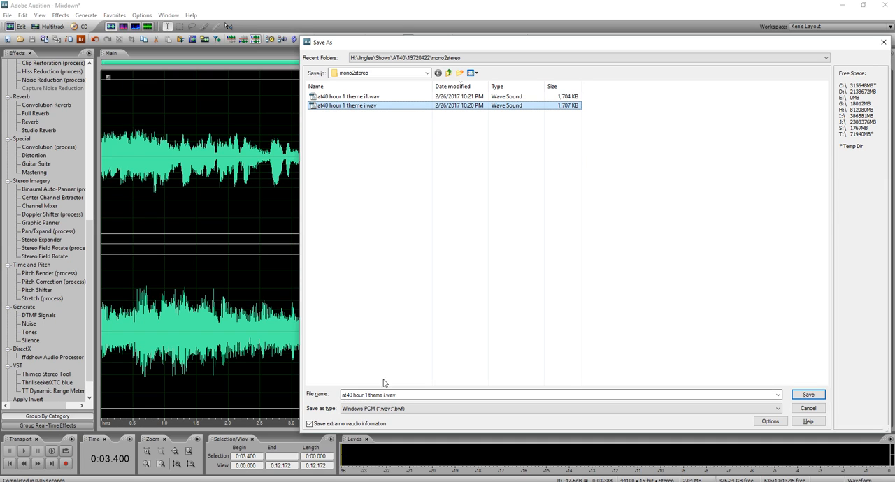
double_click(357, 106)
click(569, 259)
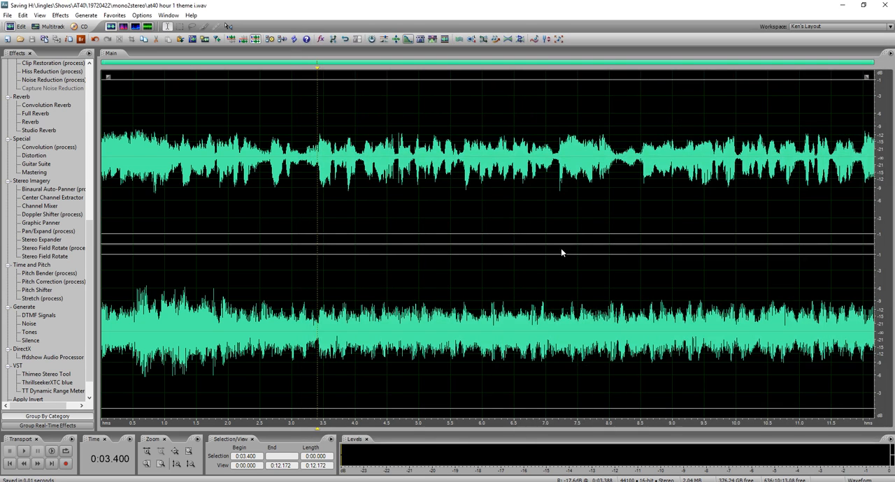
Switch to DC 7 and close the Dynamic Spectral Subtraction dialog and the previously loaded theme file.
click(367, 259)
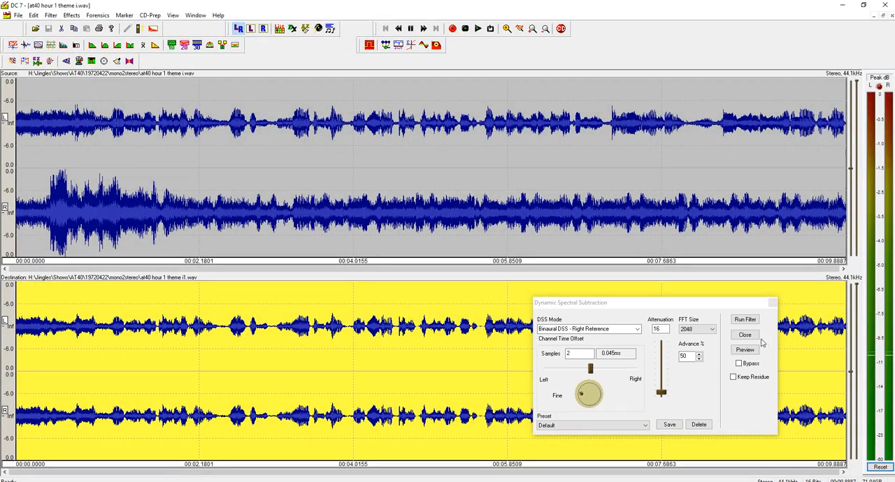
click(773, 303)
click(891, 15)
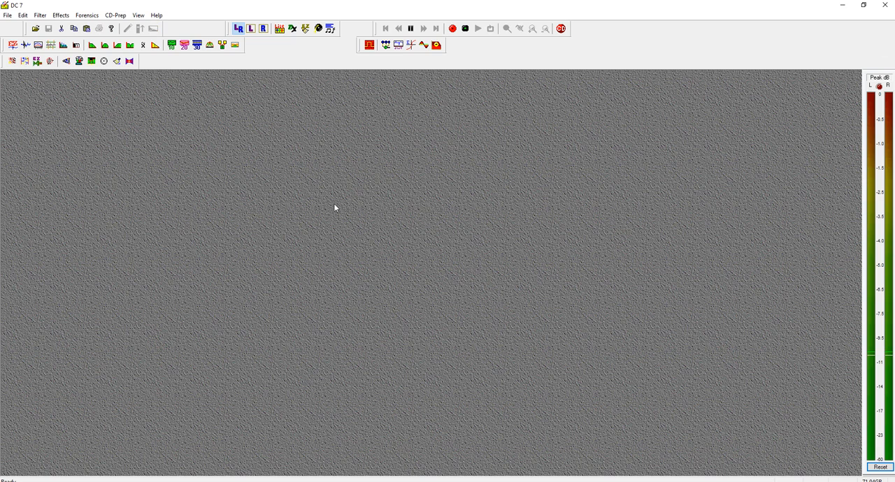
click(8, 15)
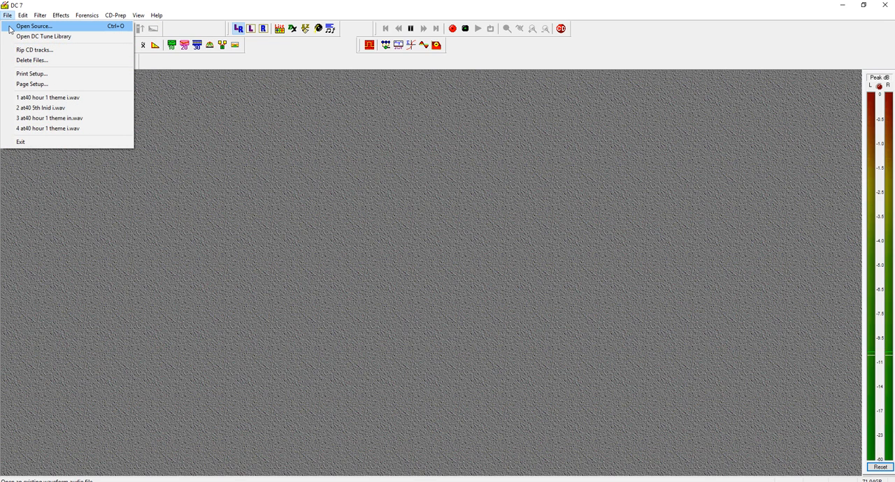
click(9, 28)
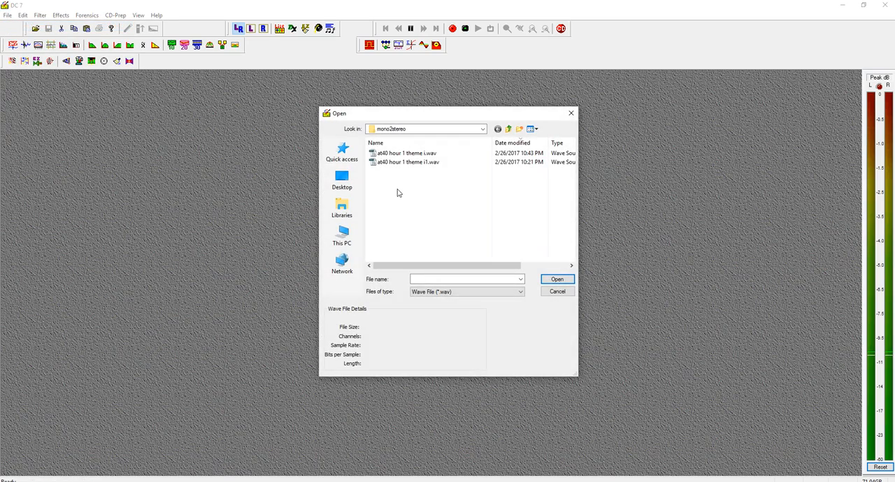
click(506, 143)
click(507, 144)
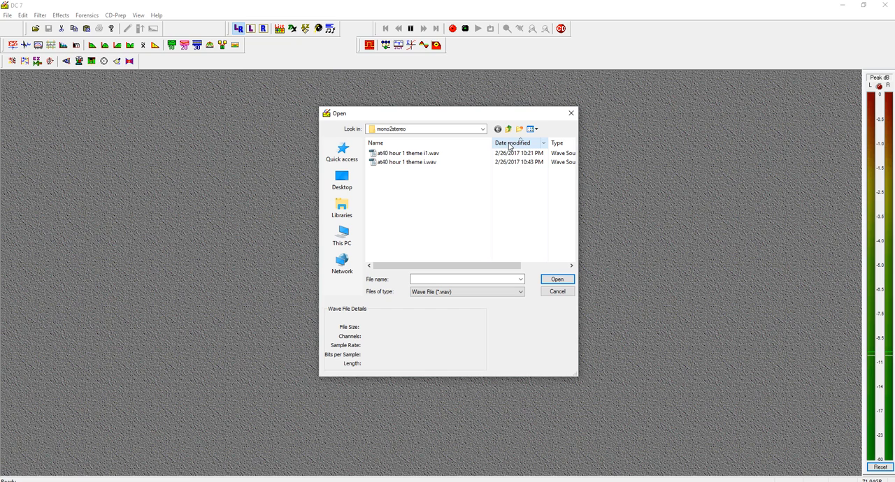
double_click(426, 155)
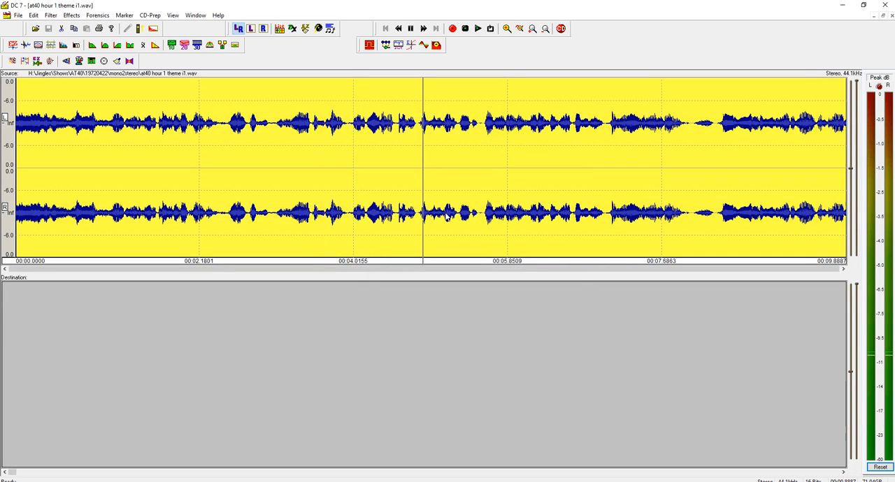
click(891, 14)
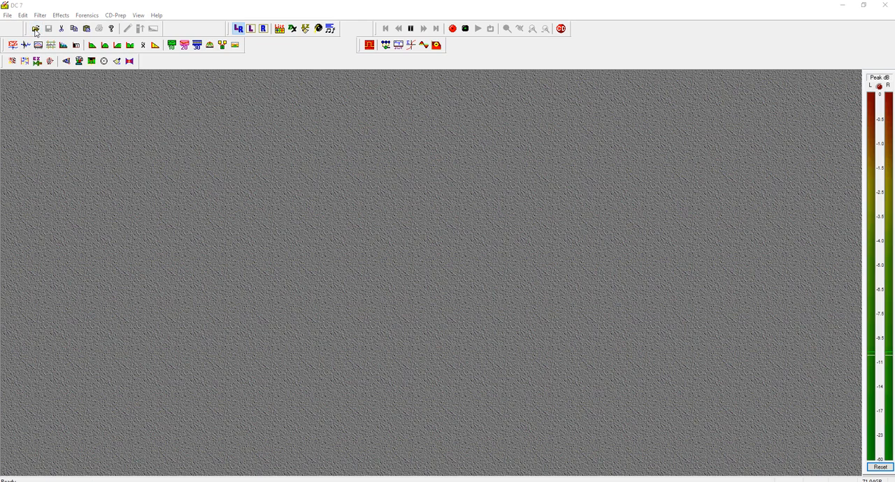
Open at40 hour 1 theme i.wav and preview Dynamic Spectral Subtraction on it with attenuation 10.
click(35, 28)
double_click(397, 165)
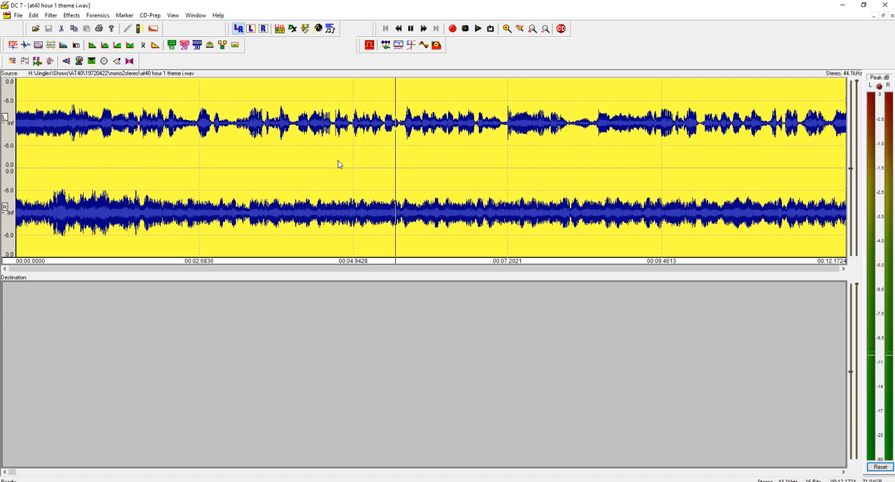
click(98, 14)
click(112, 92)
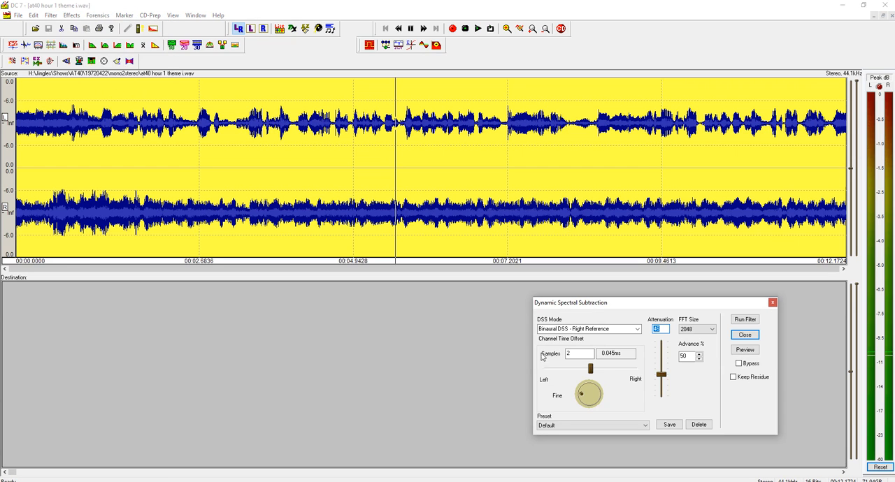
scroll(662, 376, down, 10)
mouse_move(660, 395)
mouse_down()
mouse_move(661, 379)
mouse_move(664, 406)
mouse_up()
click(745, 351)
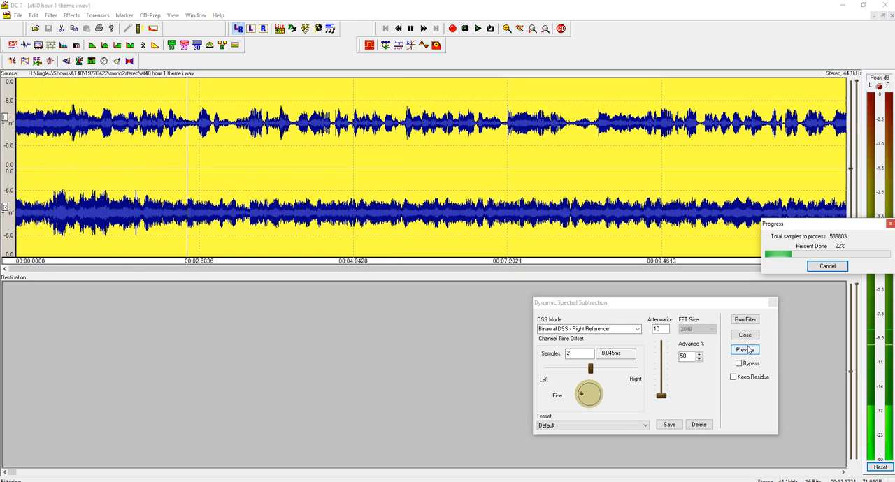
click(745, 350)
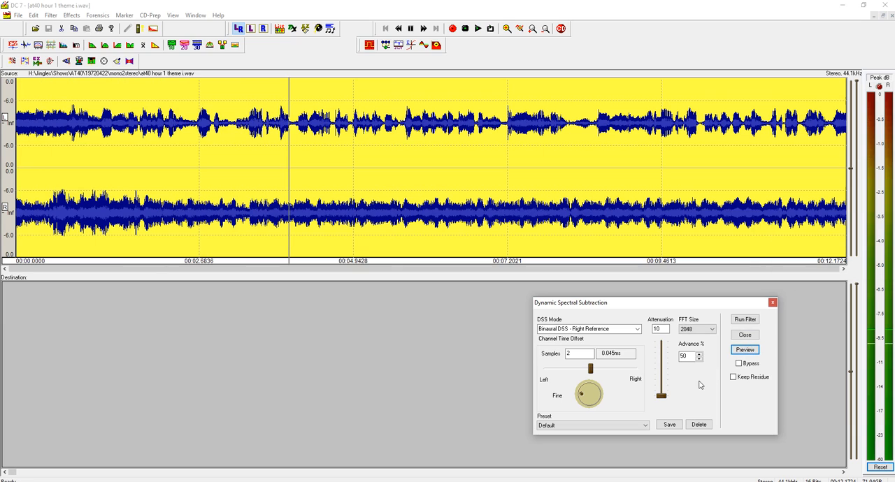
Raise the spectral subtraction attenuation to 18 and preview the result.
drag(662, 397, 661, 391)
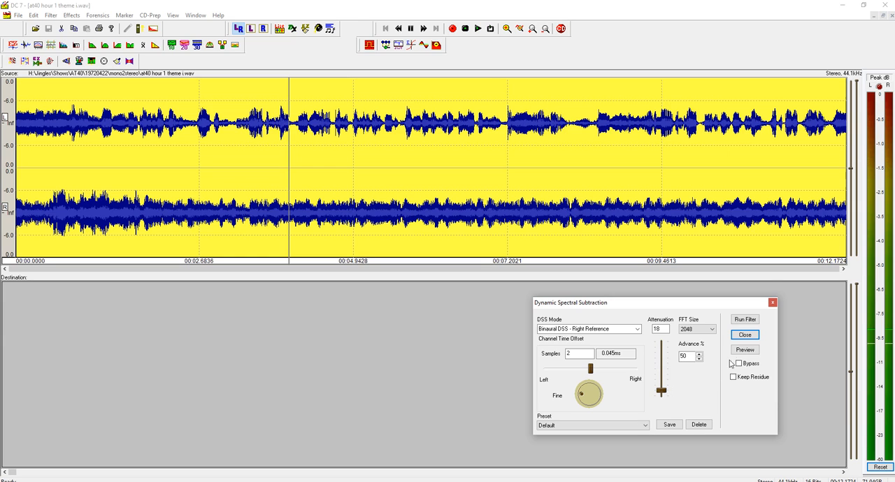
click(744, 350)
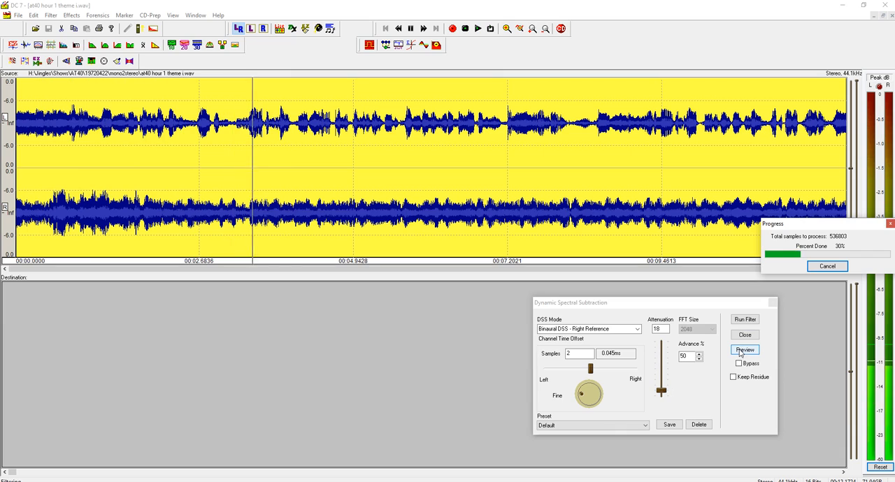
click(743, 351)
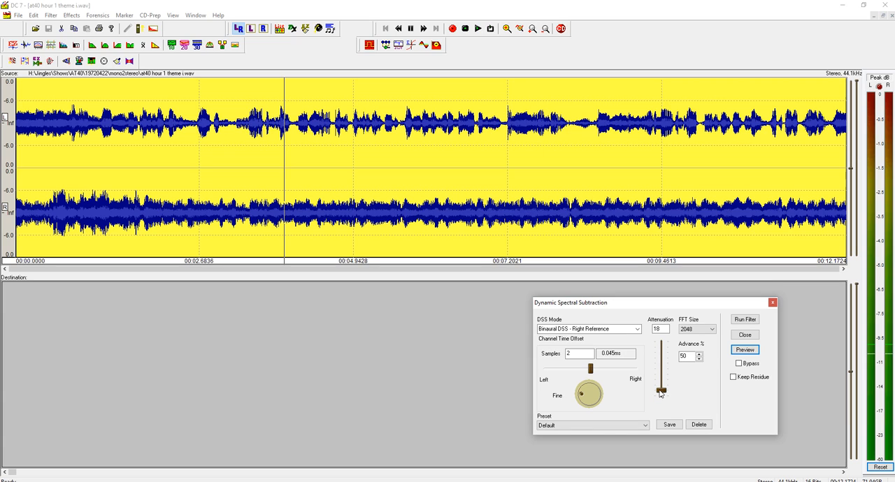
Run the spectral subtraction on the theme file with attenuation 16 and close the filter dialog.
click(661, 395)
click(745, 319)
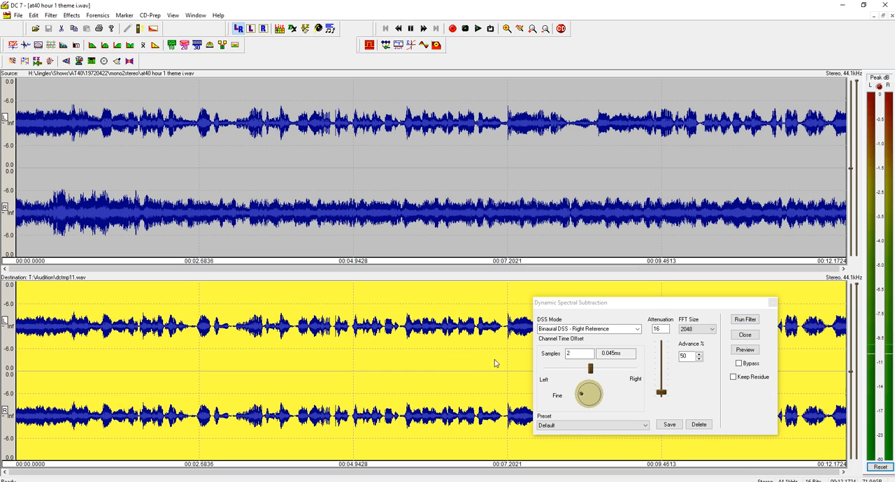
drag(654, 306, 688, 313)
click(798, 308)
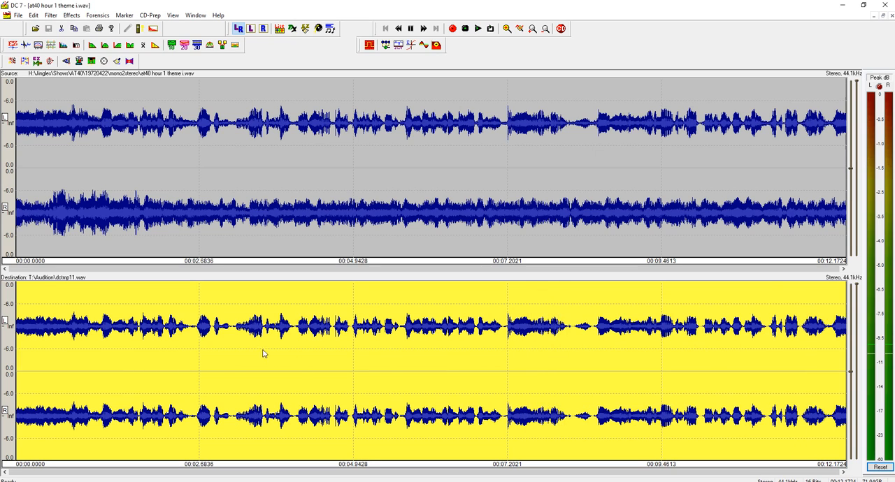
Try to save the filtered audio over at40 hour 1 theme i1.wav in the mono2stereo folder.
key(ctrl+s)
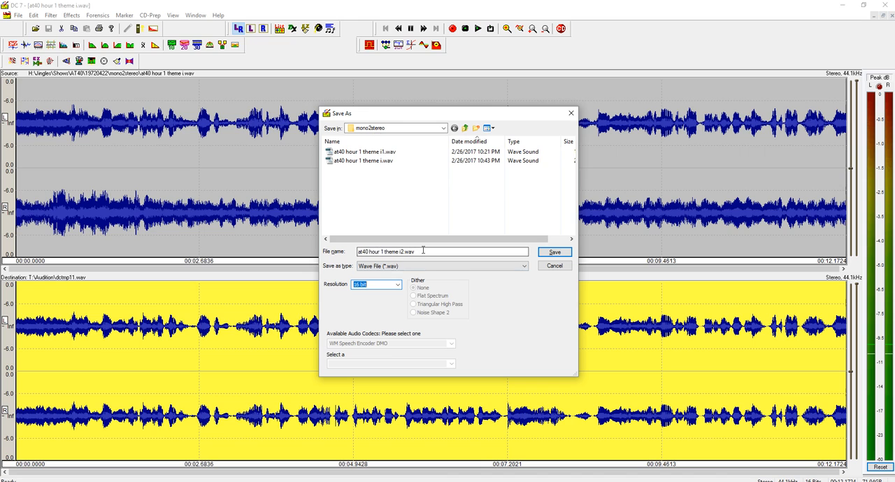
double_click(380, 155)
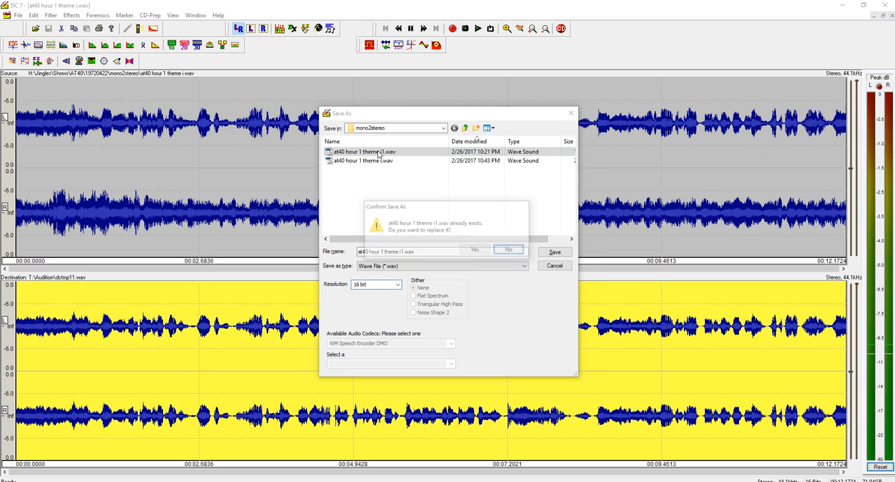
click(468, 254)
click(482, 269)
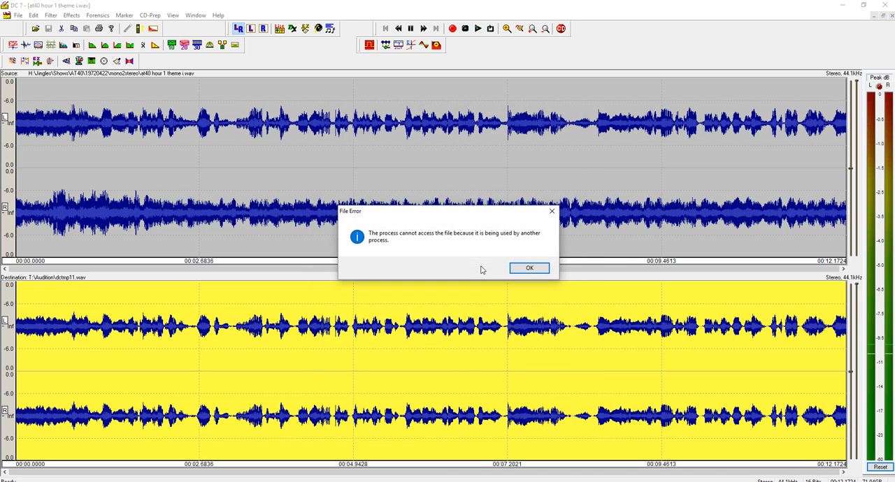
click(521, 268)
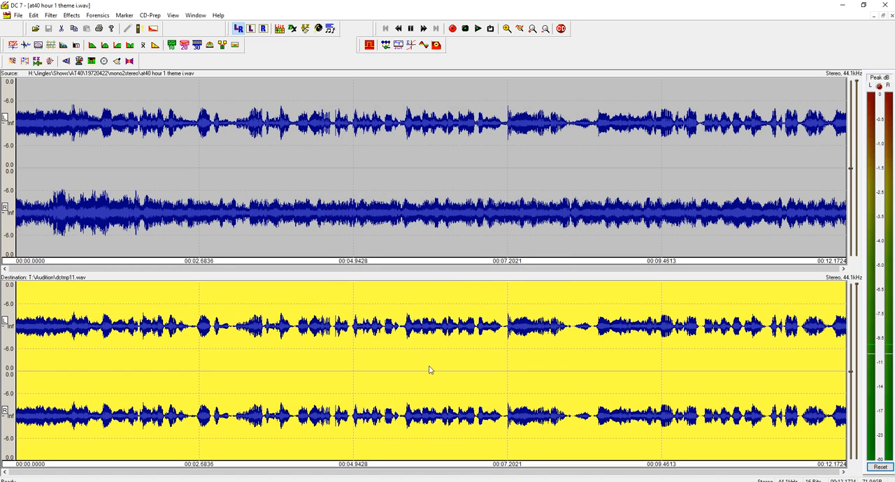
Try to save the filtered audio as at40 hour 1 theme i2.wav, and close the theme file.
key(ctrl+s)
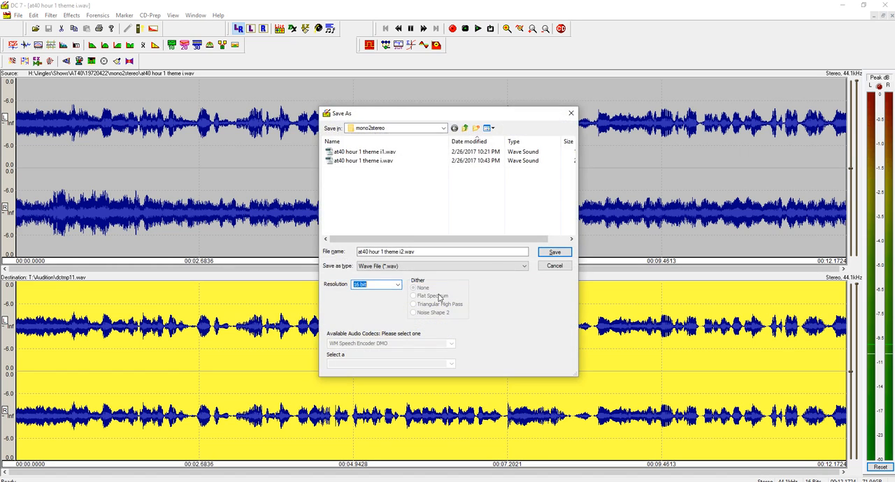
click(541, 252)
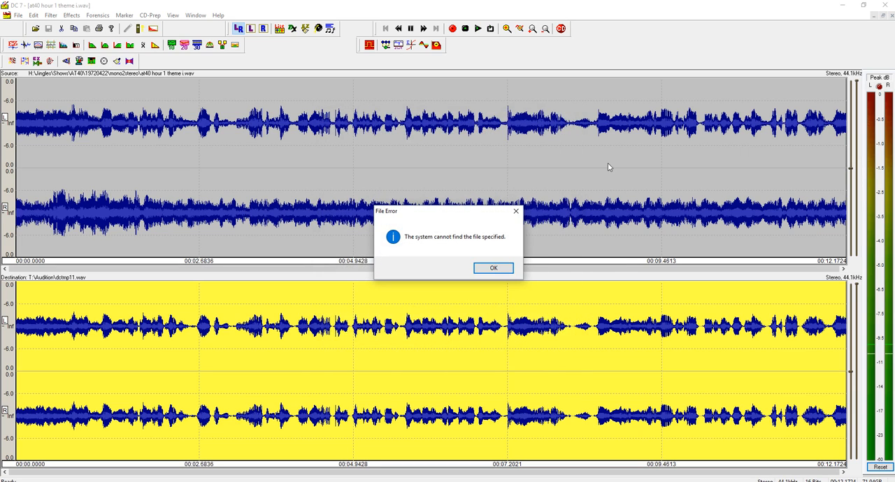
click(494, 269)
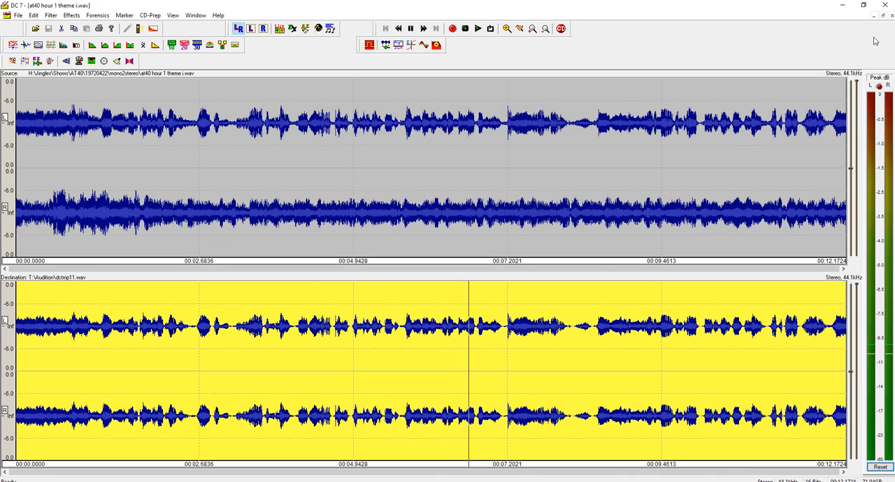
click(891, 16)
click(484, 266)
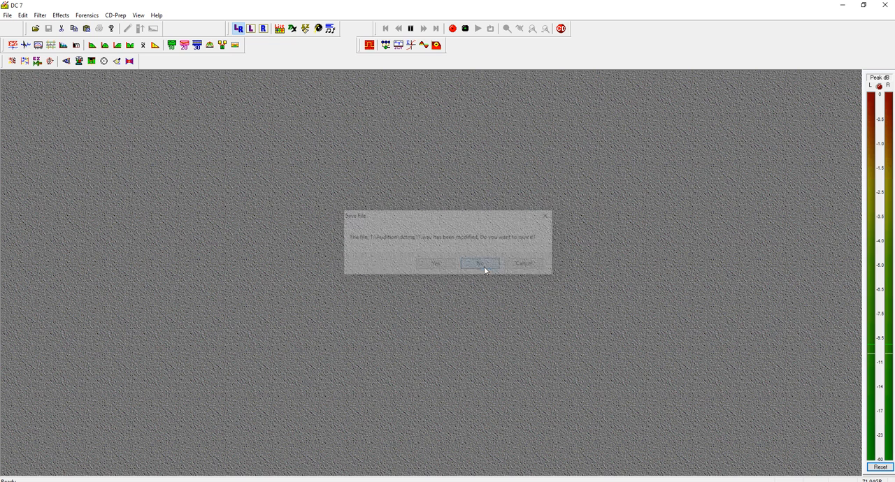
Reopen at40 hour 1 theme i.wav and run Dynamic Spectral Subtraction in Binaural DSS - Right Reference mode with attenuation 16.
click(7, 15)
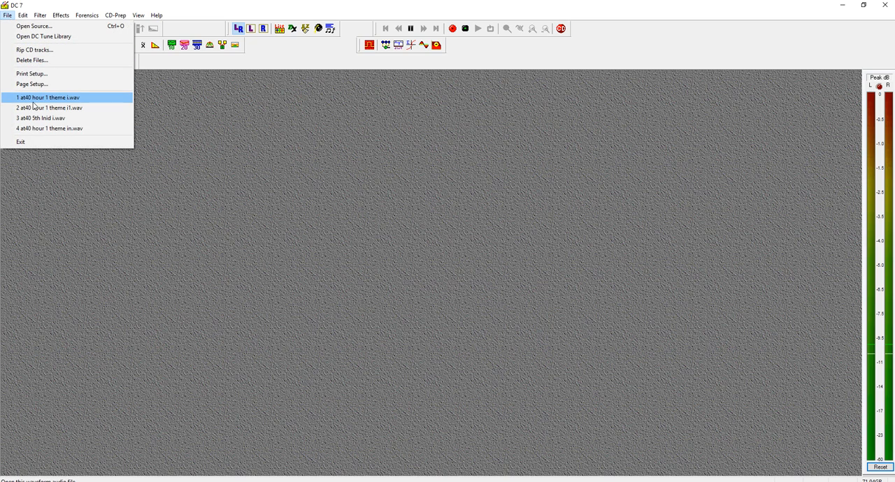
click(33, 102)
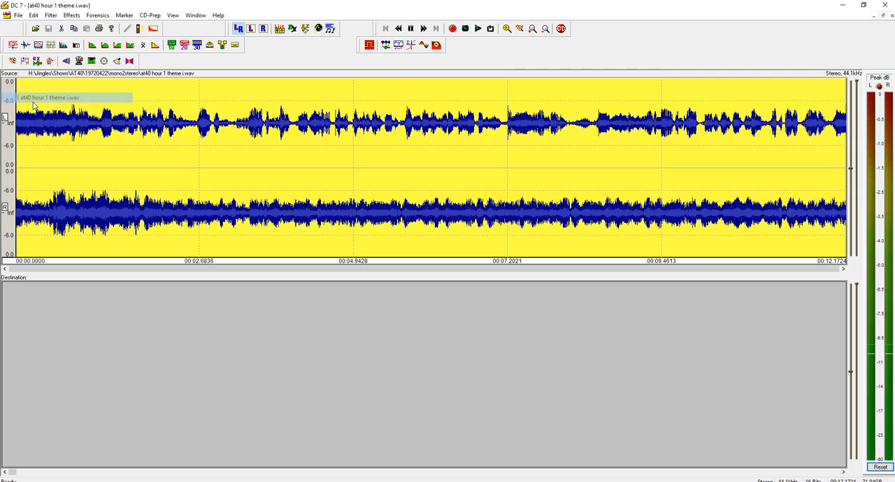
click(97, 15)
click(105, 88)
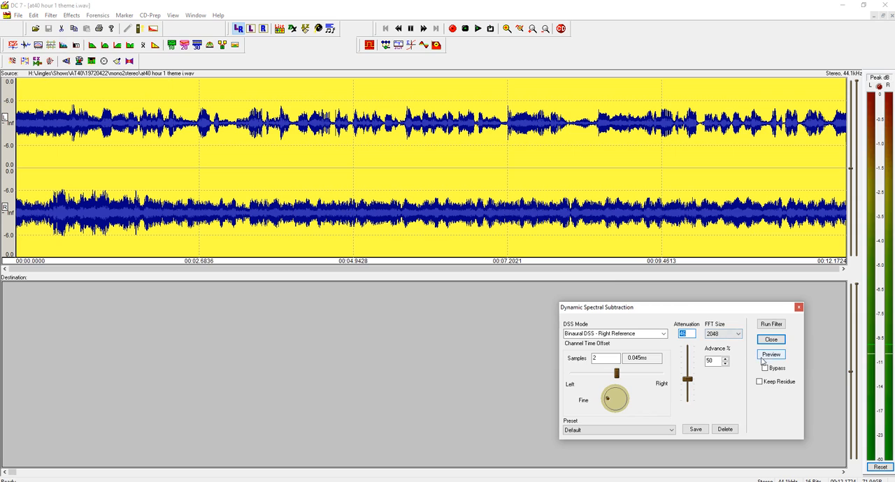
drag(684, 381, 685, 400)
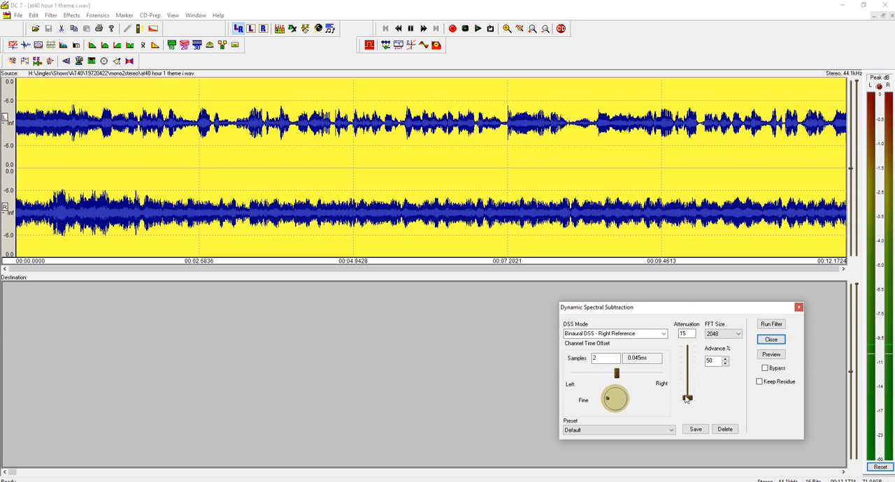
click(771, 325)
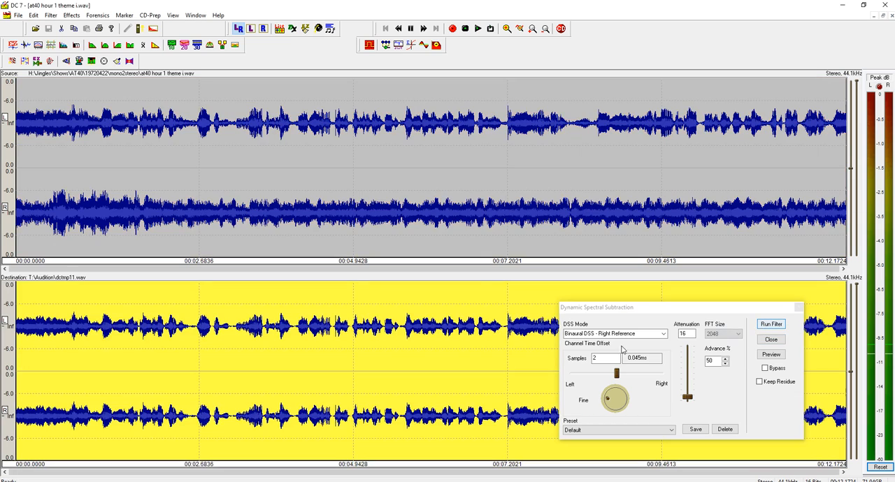
Save the filtered audio as at40 hour 1 theme i2.wav in the mono2stereo folder at 16 bit, and close the file.
key(ctrl+s)
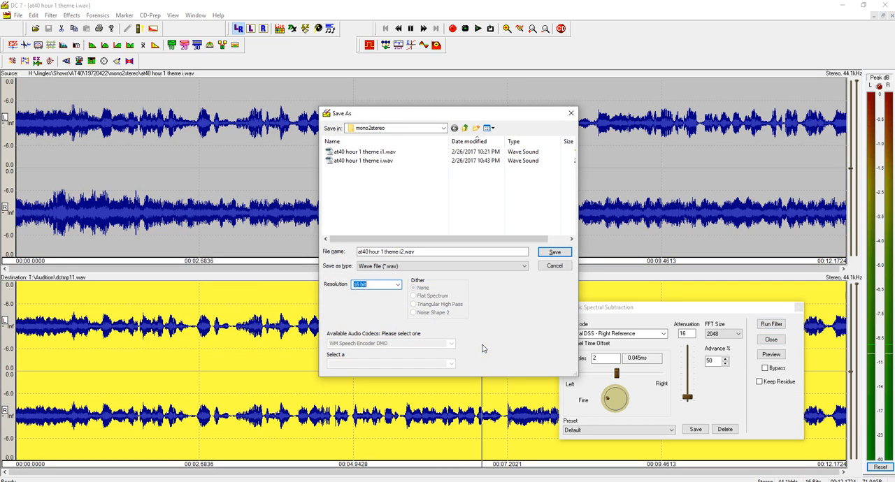
click(553, 253)
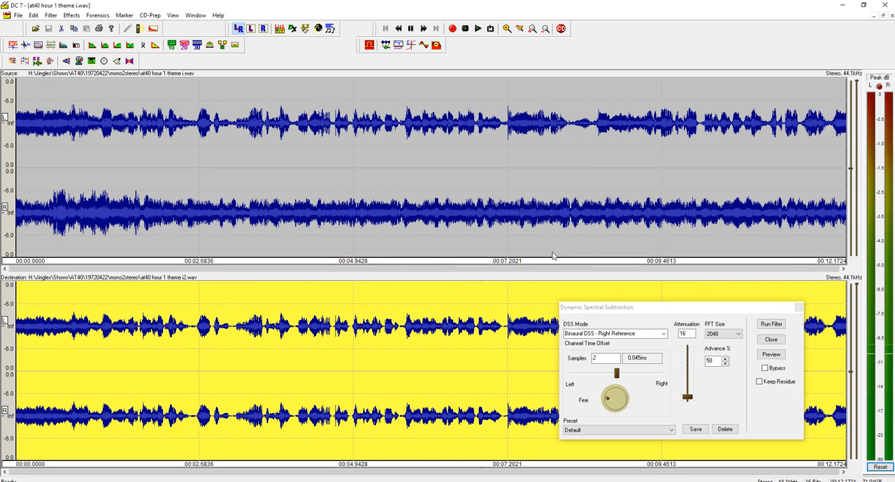
click(891, 16)
Minimize DC 7 and switch to the multitrack session in Adobe Audition.
click(842, 7)
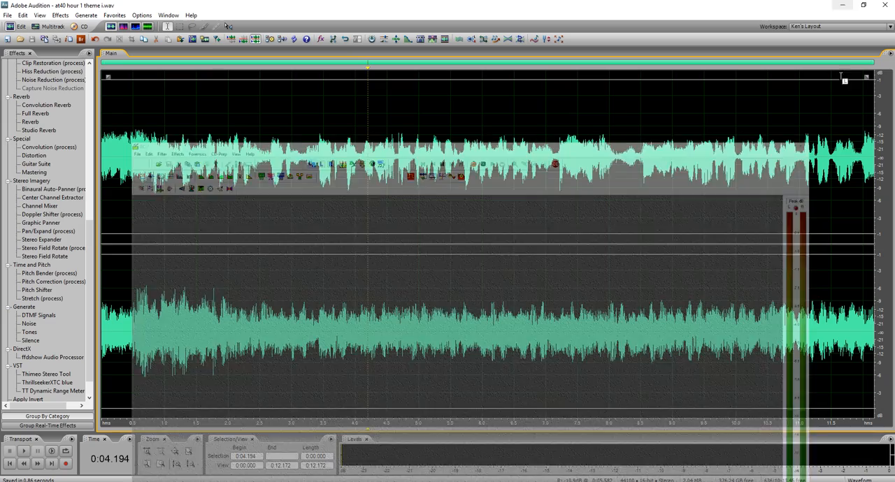
click(209, 223)
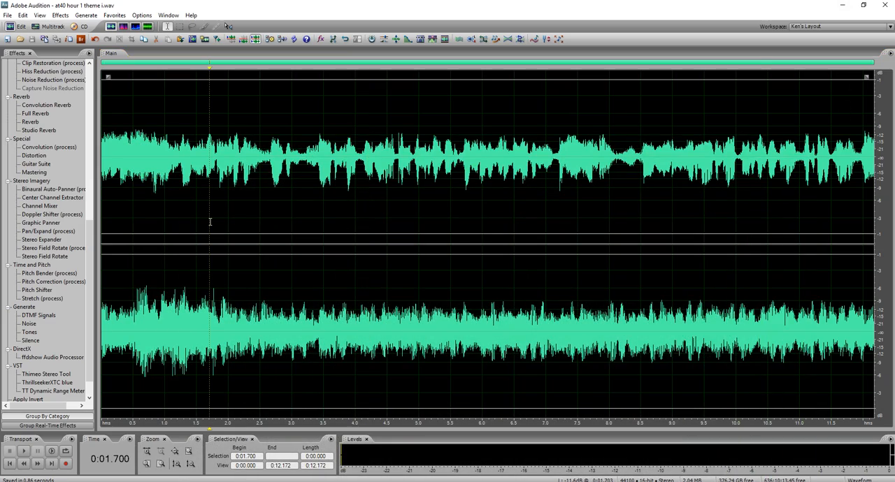
key(F12)
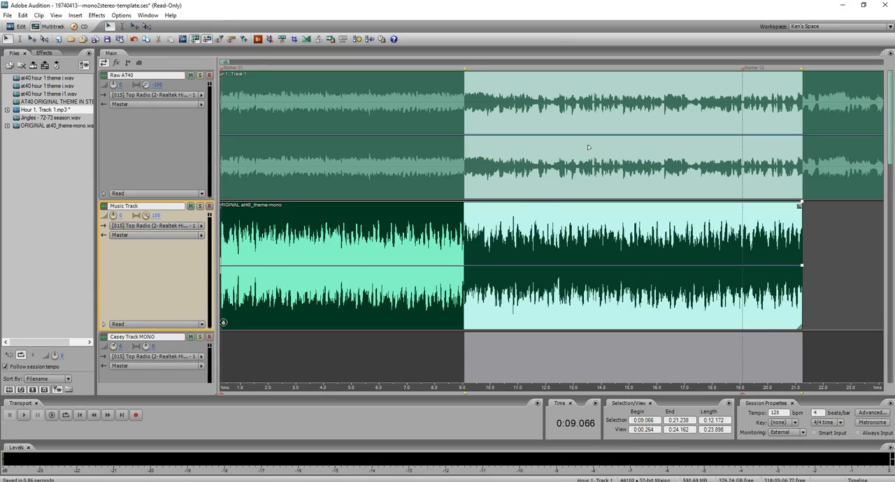
Import at40 hour 1 theme i2.wav and place it on the Casey Track MONO track, starting at 0:09.066.
double_click(68, 163)
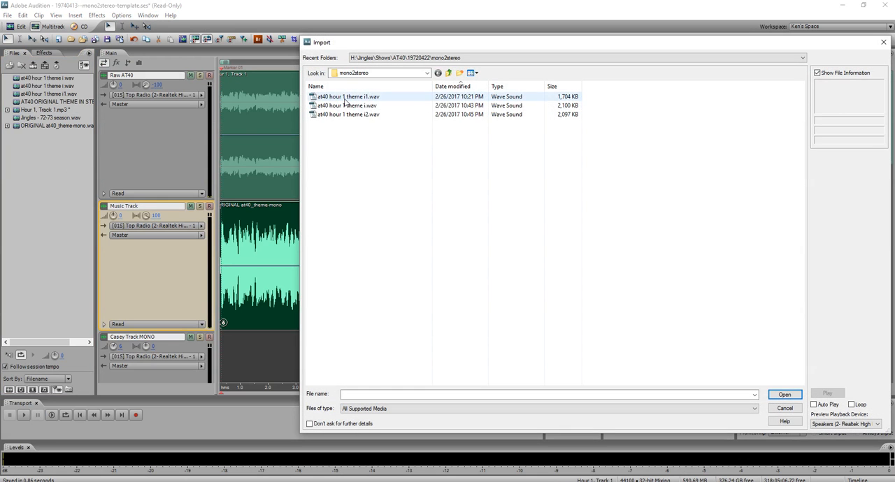
click(470, 86)
double_click(367, 99)
drag(49, 102, 494, 345)
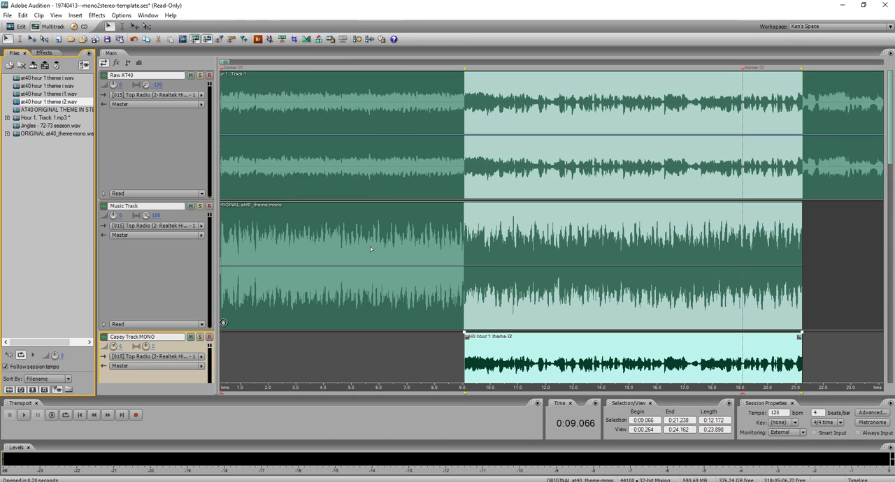
scroll(223, 253, down, 1)
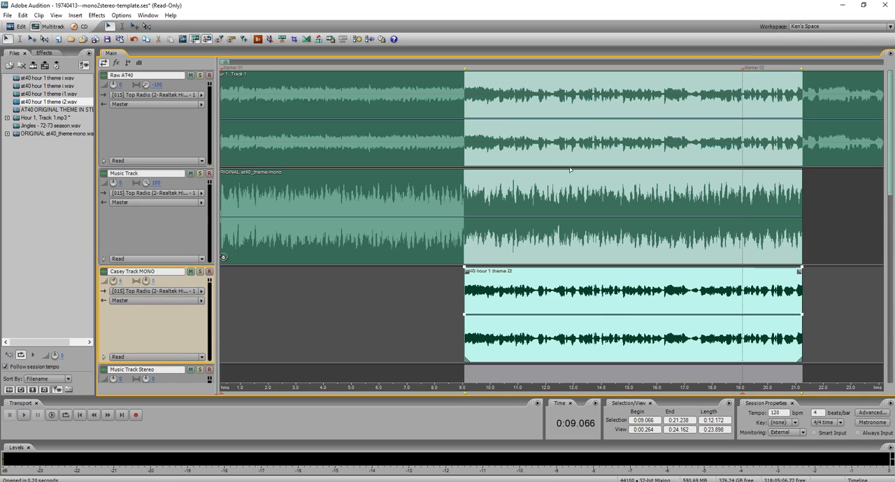
Remove the 0:20.207 to 0:20.493 section and all earlier audio from the Raw AT40 track.
drag(819, 146, 773, 143)
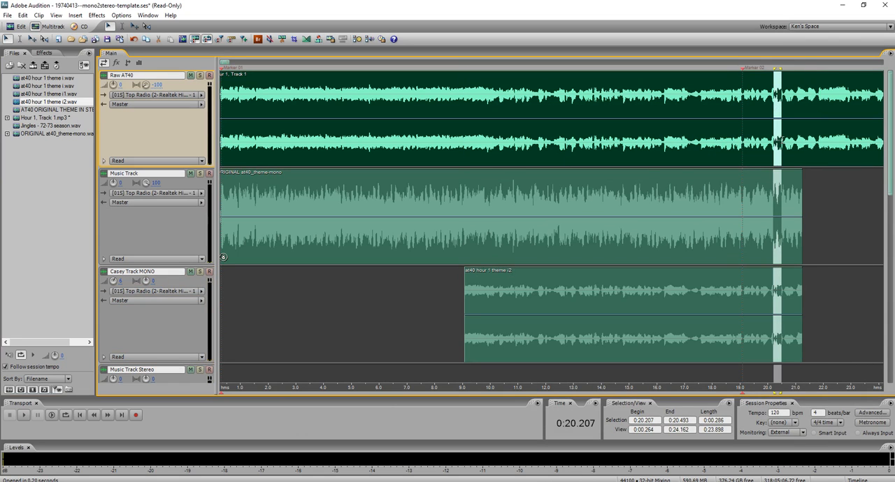
key(Delete)
click(746, 147)
key(Delete)
scroll(588, 234, down, 3)
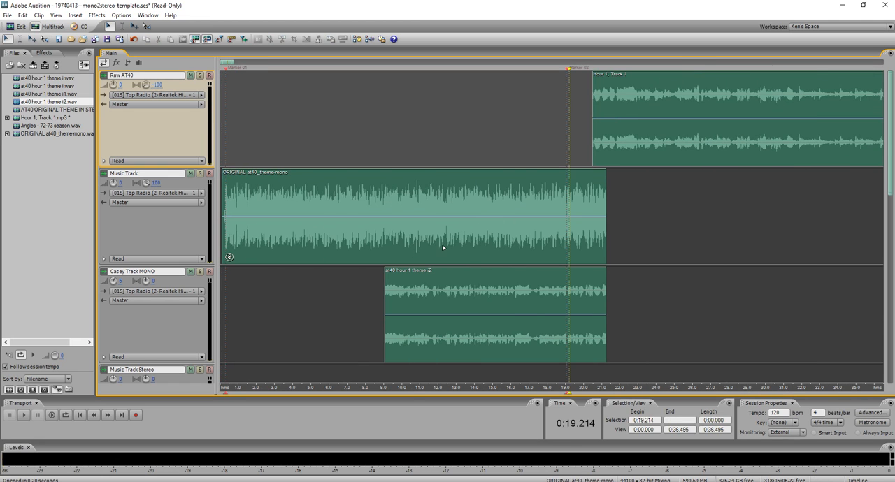
scroll(440, 246, down, 3)
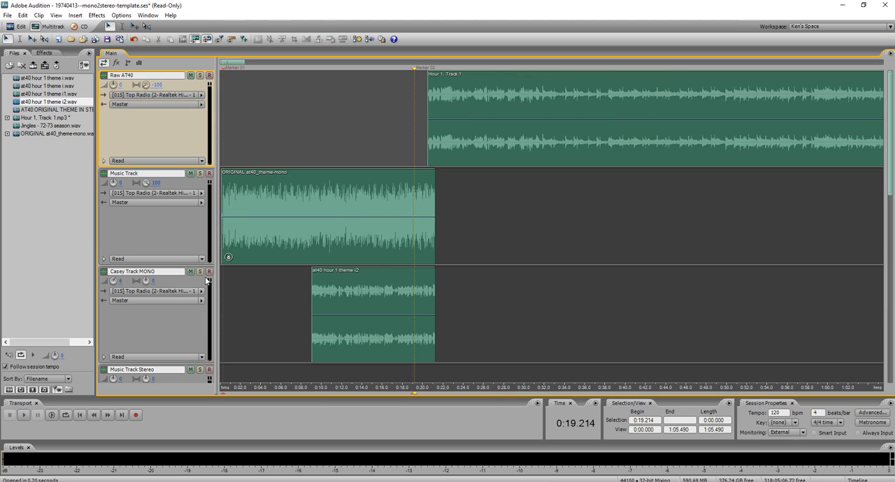
Solo Casey Track MONO and listen to the voice clip from 0:09.569.
click(200, 271)
scroll(239, 284, down, 1)
scroll(324, 301, up, 4)
click(269, 282)
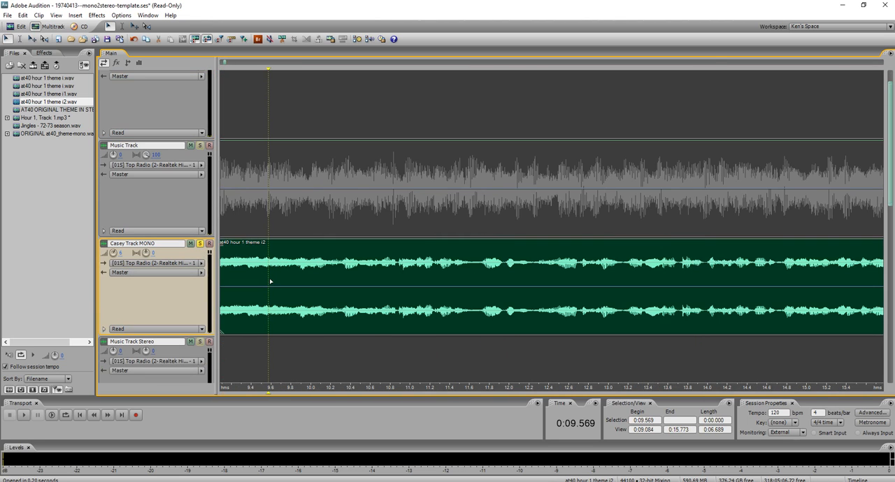
key(space)
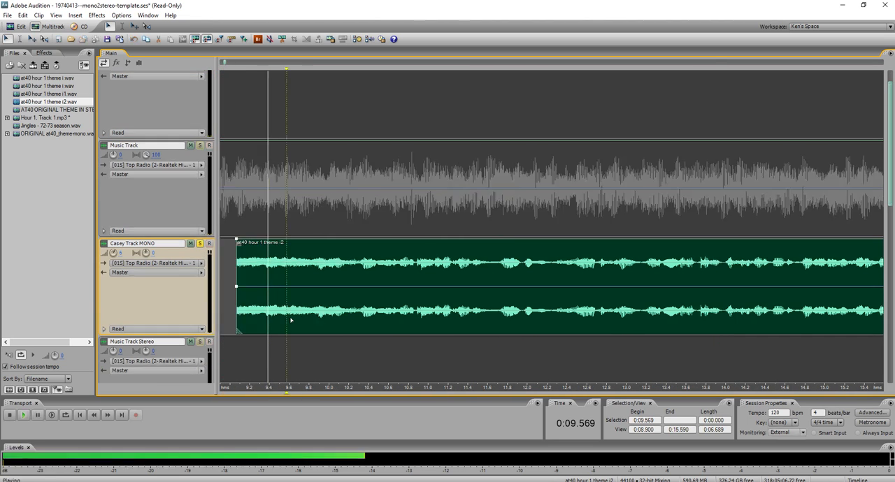
click(318, 273)
key(space)
key(space)
Trim the start of the voice clip to about 0:09.85 with a short fade-in, and audition it from 0:09.668.
click(283, 271)
key(ctrl+k)
key(Delete)
click(287, 271)
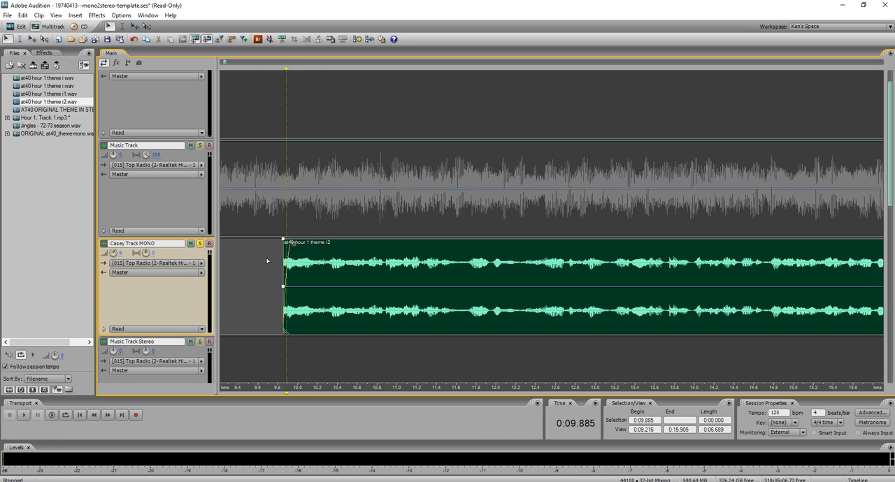
click(267, 274)
click(266, 276)
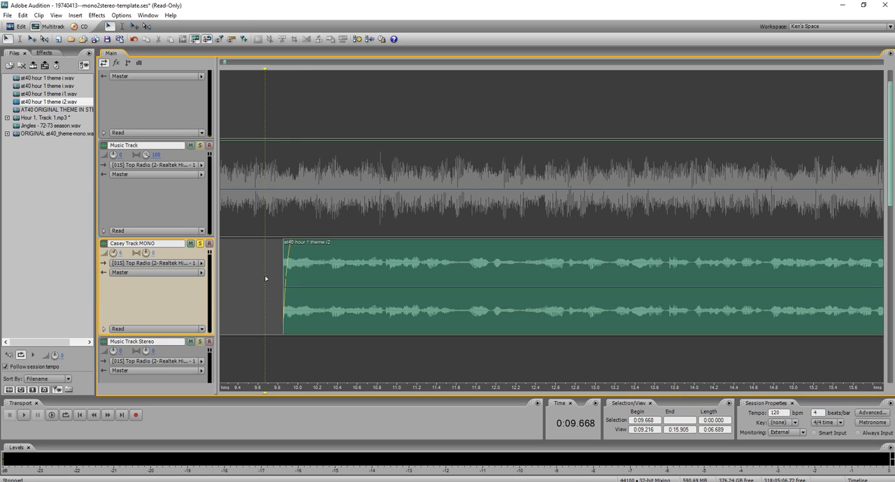
key(space)
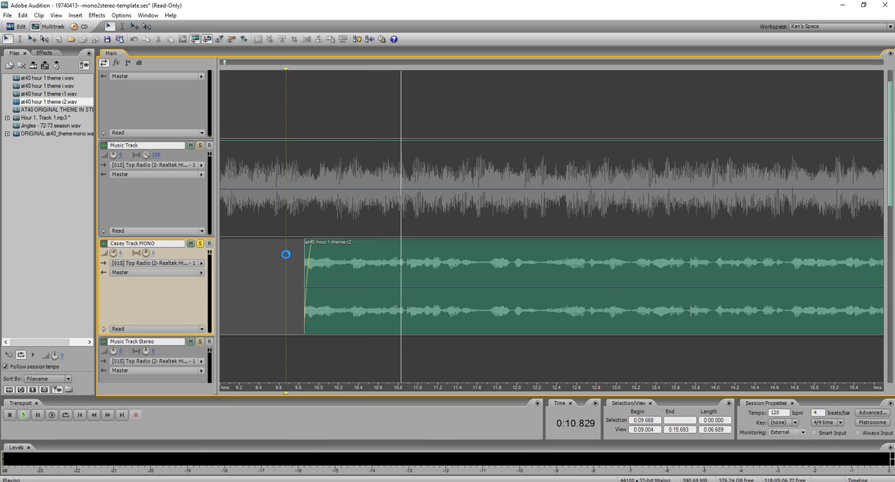
key(space)
Extend the mono theme clip on Music Track to its full length, ending at about 2:40.6.
scroll(438, 247, down, 8)
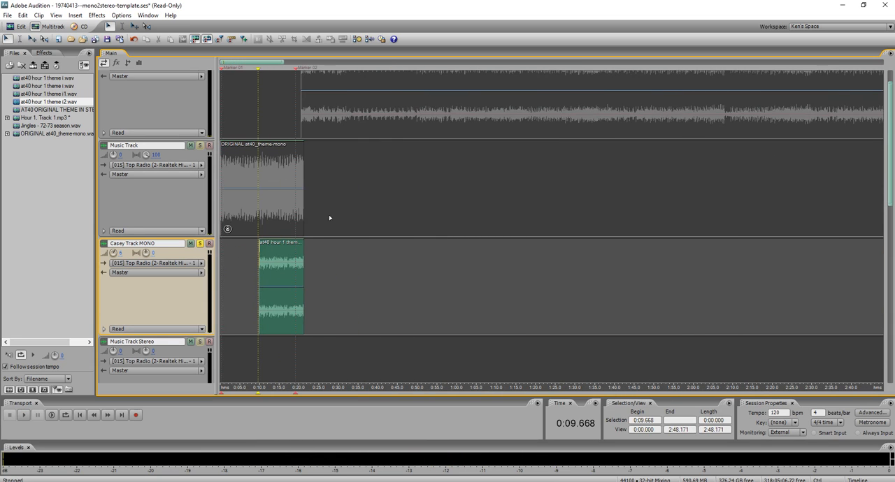
click(292, 203)
drag(303, 208, 852, 189)
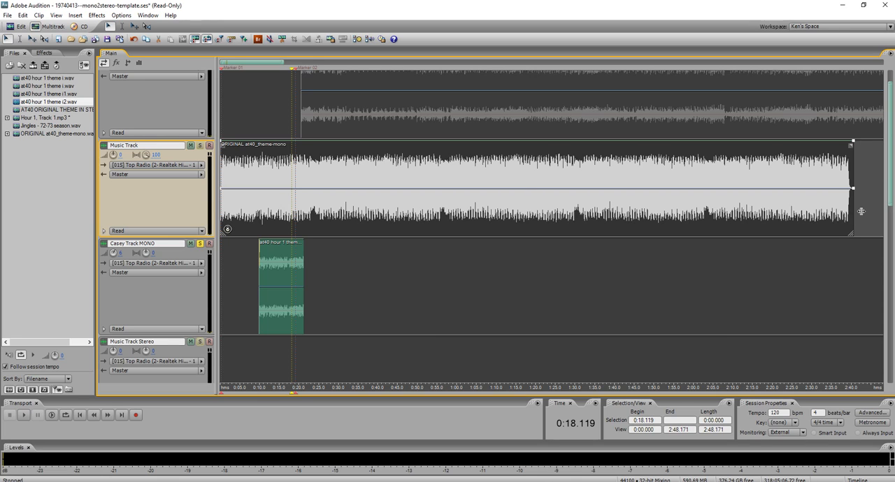
Place AT40 ORIGINAL THEME IN STEREO on the Music Track Stereo track, starting at the beginning of the session.
click(49, 131)
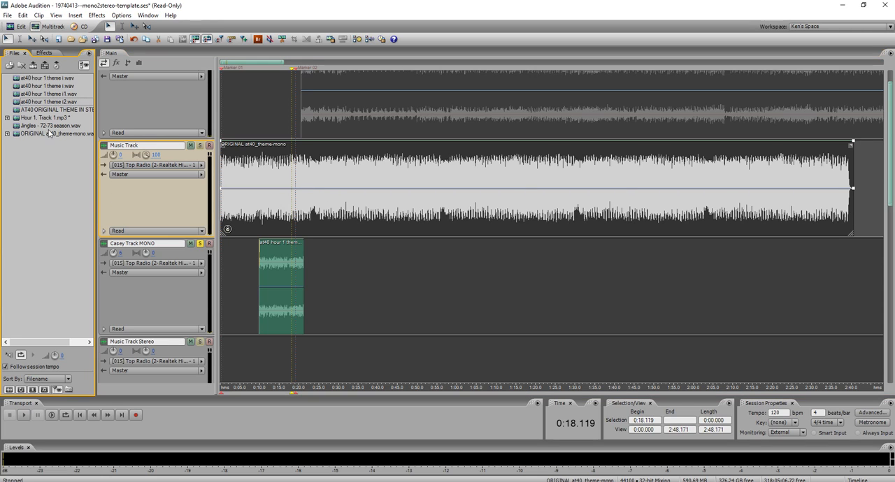
drag(94, 139, 115, 139)
drag(68, 109, 266, 355)
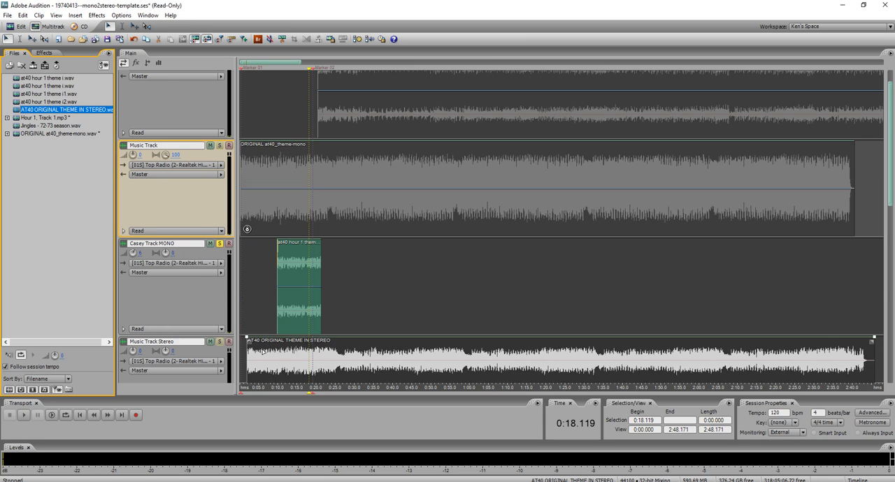
scroll(162, 272, down, 2)
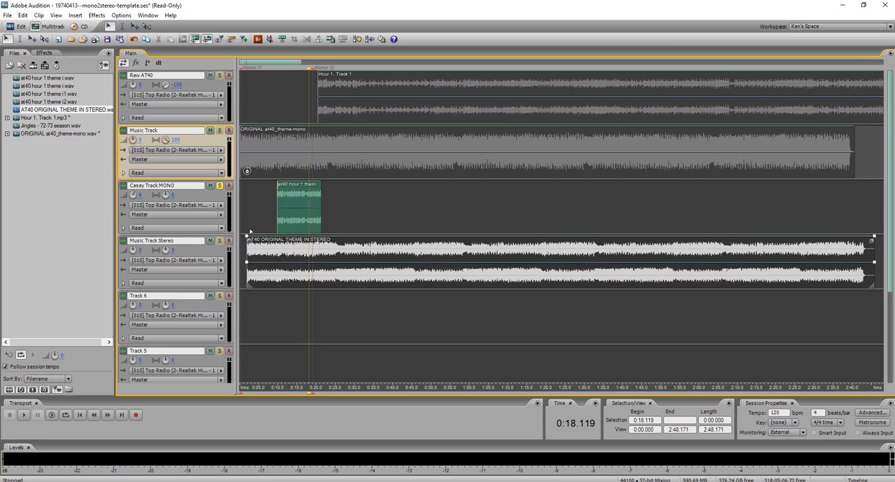
scroll(253, 218, up, 8)
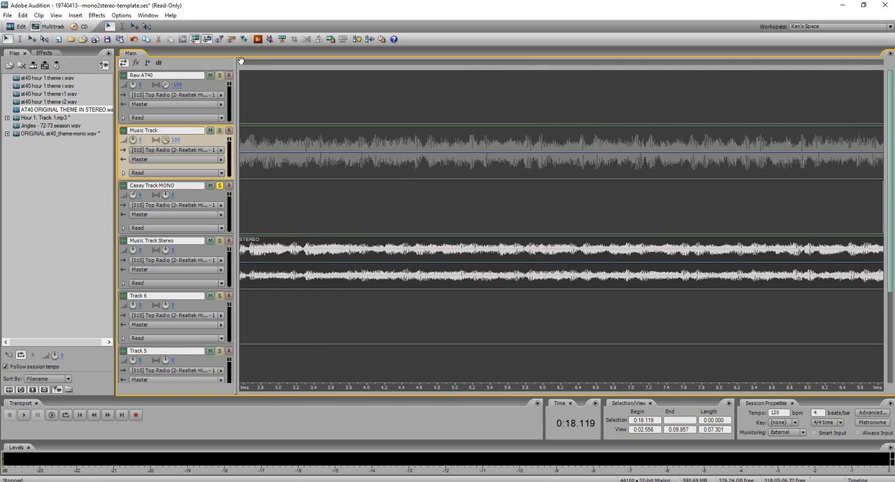
drag(242, 63, 222, 98)
drag(434, 243, 283, 260)
scroll(283, 261, down, 10)
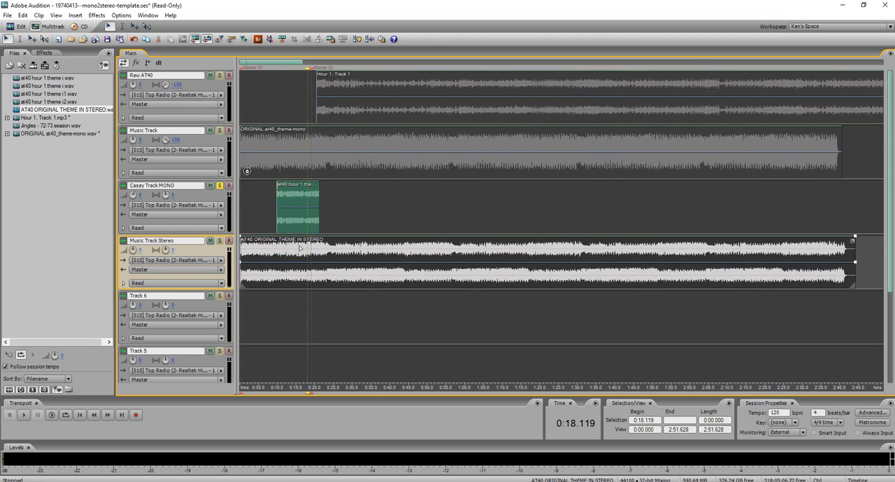
Time-stretch the stereo theme clip to 97.83% so that it ends together with the mono theme at about 2:40.6.
scroll(499, 259, up, 5)
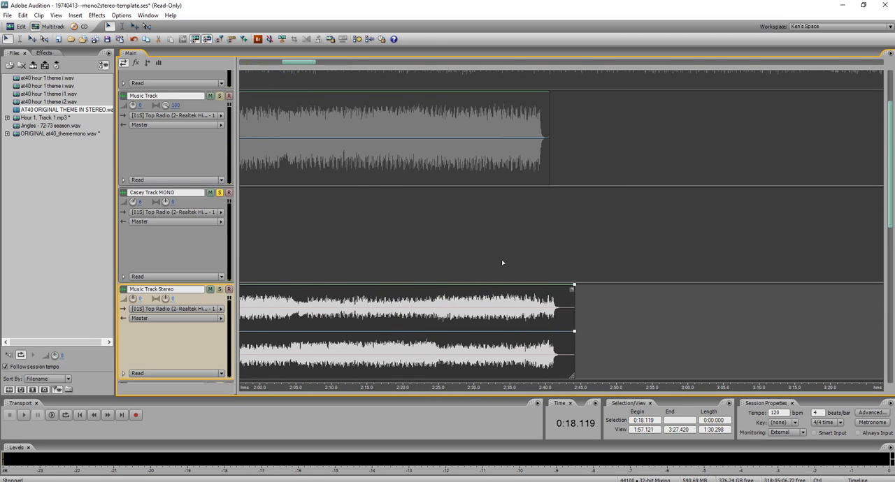
click(546, 305)
click(549, 305)
scroll(572, 289, down, 2)
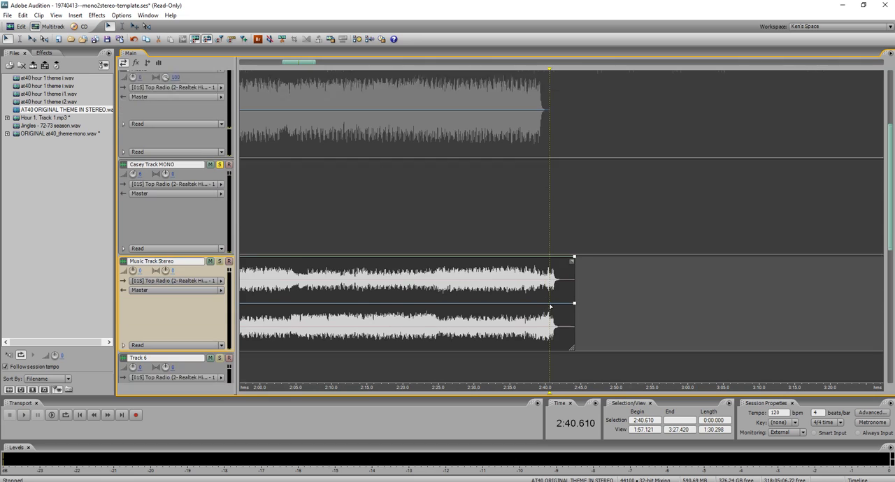
drag(573, 322, 549, 321)
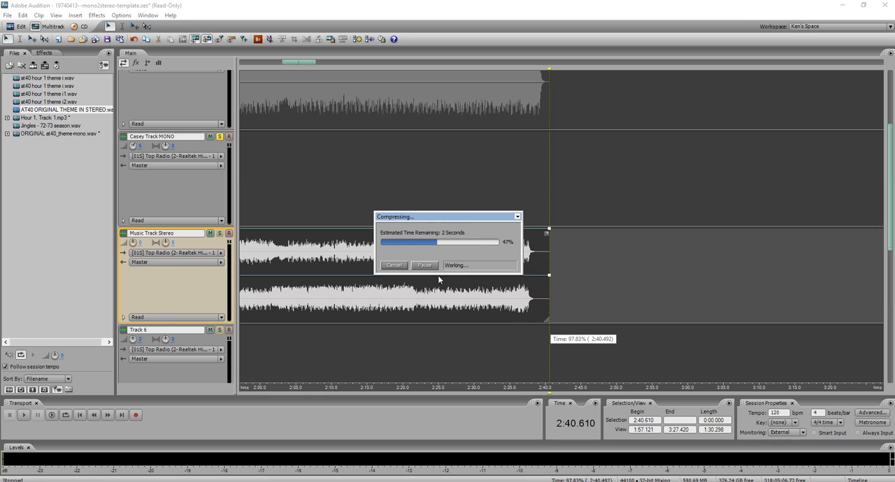
Delete the mono theme clip from Music Track, then turn off solo on Casey Track MONO and return to the session start.
click(385, 115)
key(Delete)
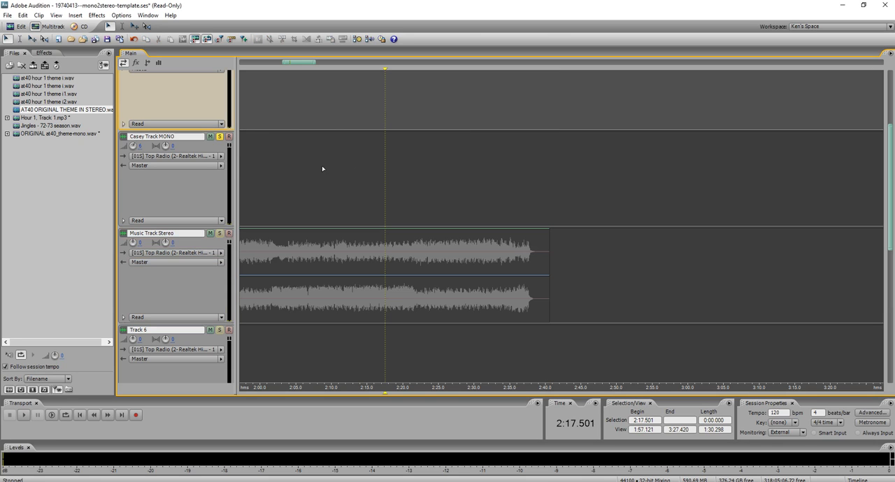
click(219, 138)
click(79, 416)
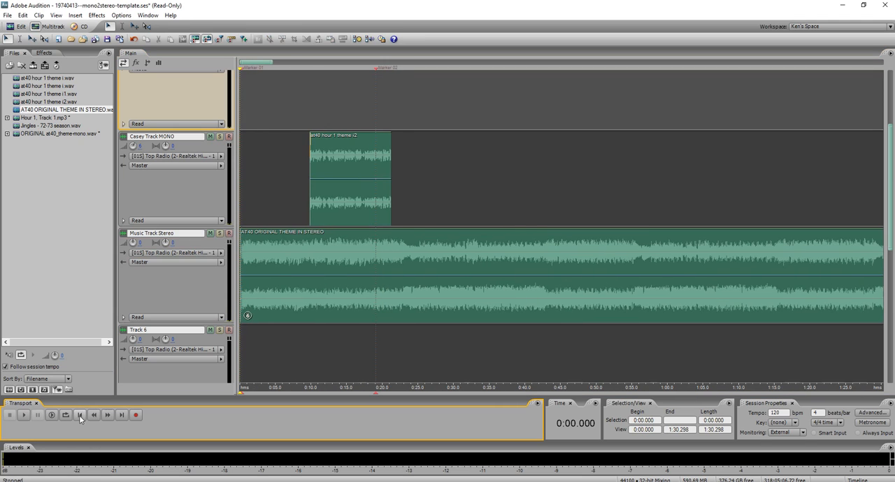
Show the Volume automation lane of Music Track Stereo and lower the track's volume to -3.4 dB.
click(123, 317)
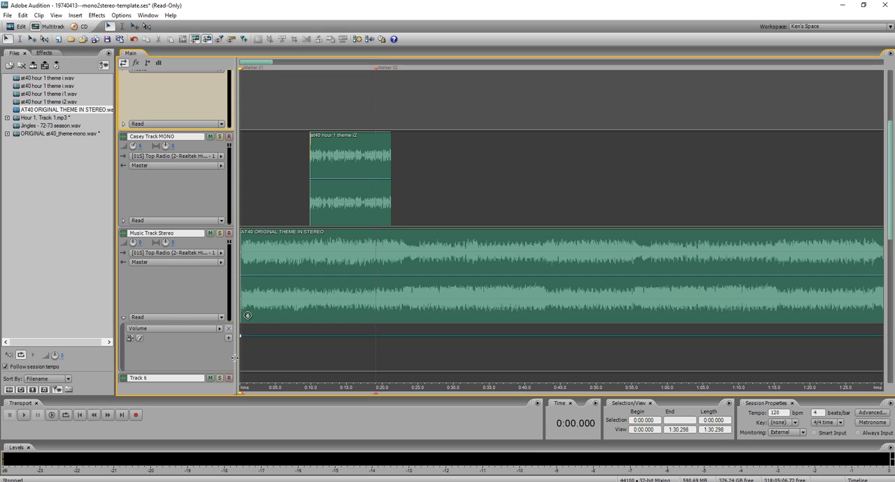
scroll(161, 331, down, 1)
drag(133, 214, 132, 221)
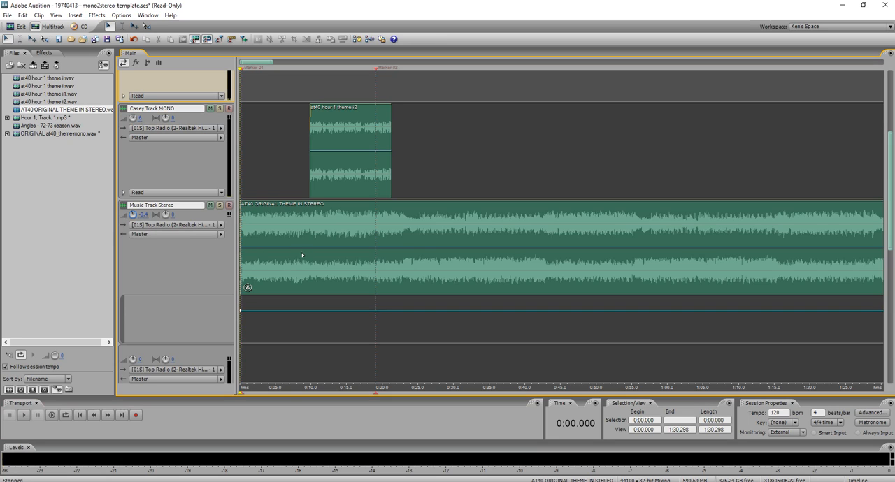
Audition the mix from 0:06.618 and set the Music Track Stereo volume to -1.6 dB.
click(286, 270)
key(space)
scroll(304, 286, up, 3)
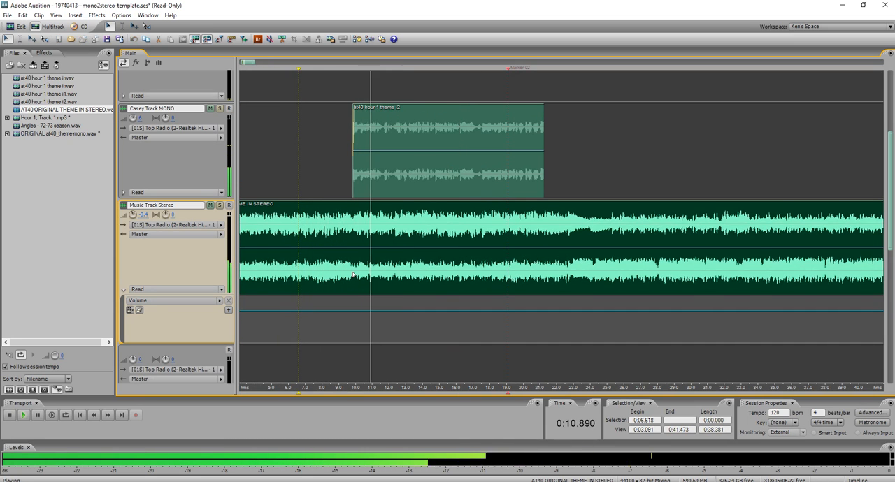
key(ctrl+Right)
key(space)
drag(137, 216, 141, 216)
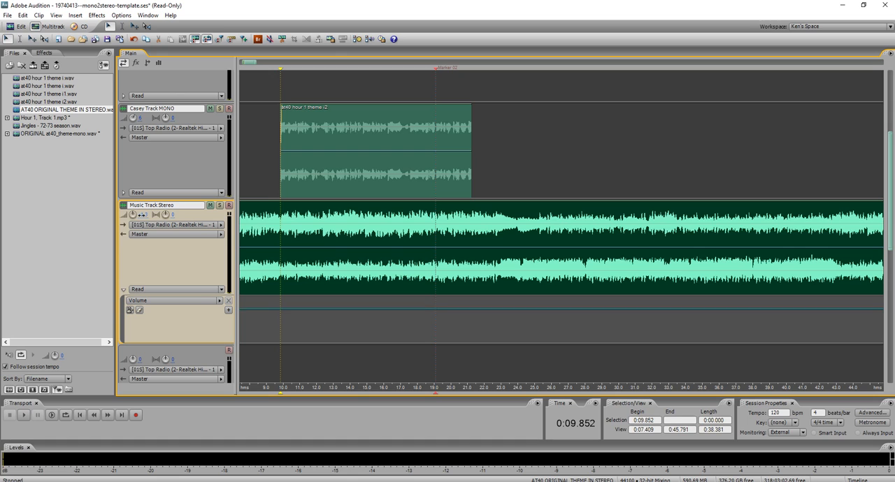
Add Music Track Stereo volume points at the voice clip's start and near its end, lowering the last one to about -4 dB.
scroll(290, 267, up, 4)
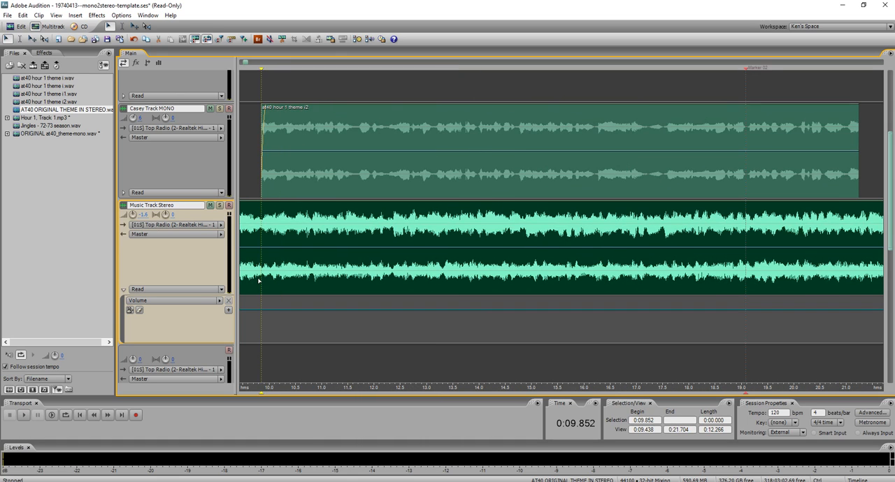
click(262, 311)
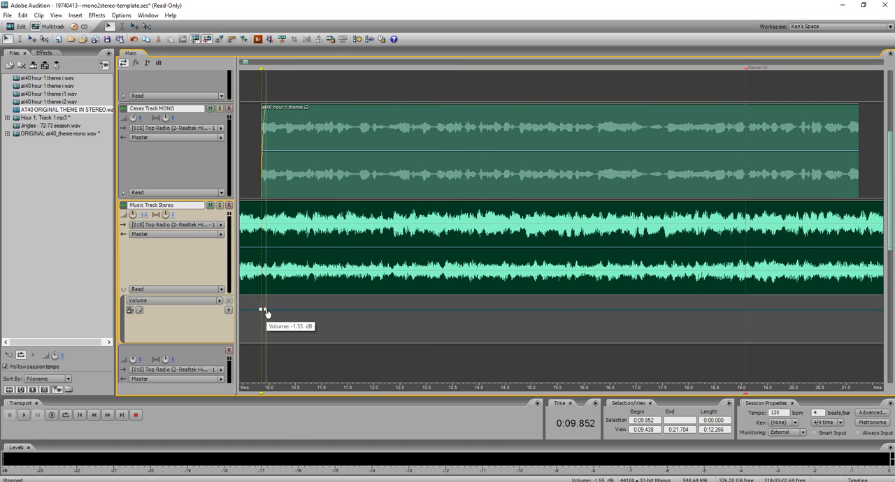
drag(266, 312, 266, 312)
scroll(290, 320, up, 2)
scroll(290, 320, down, 3)
scroll(291, 321, down, 2)
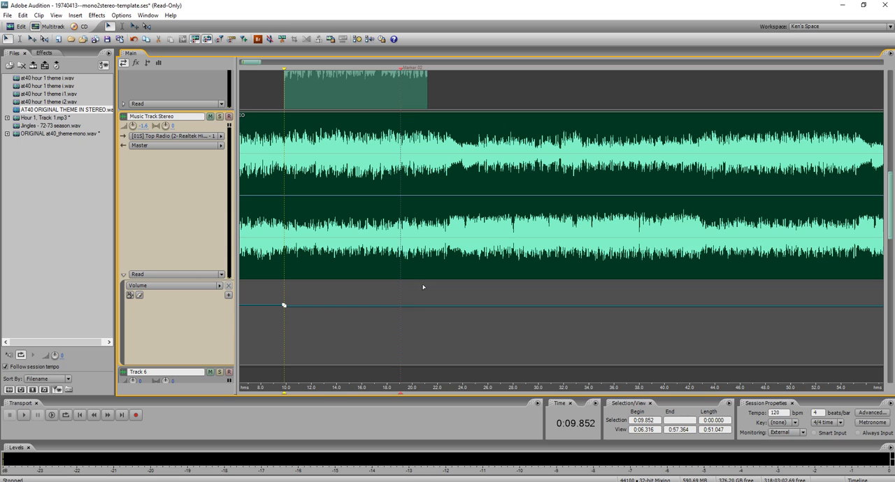
click(423, 310)
drag(424, 310, 424, 313)
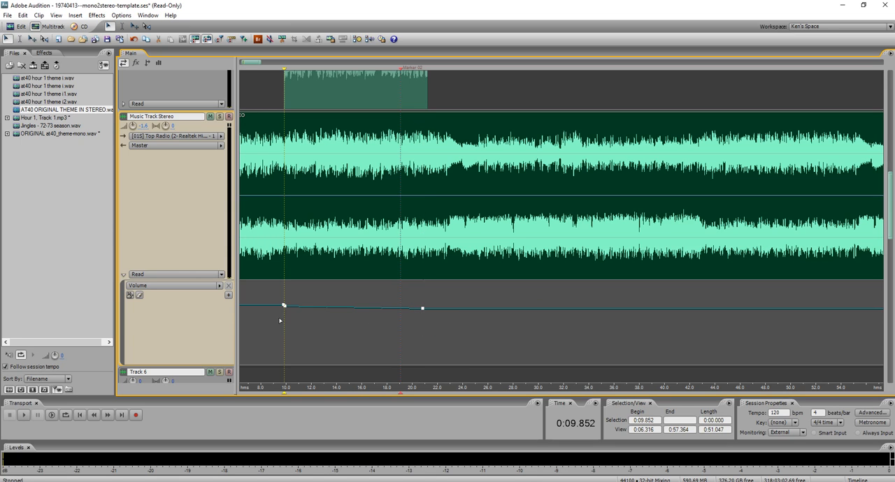
Listen to the voice and stereo theme together from 0:08.835 to check the balance.
click(272, 325)
scroll(216, 323, down, 3)
key(space)
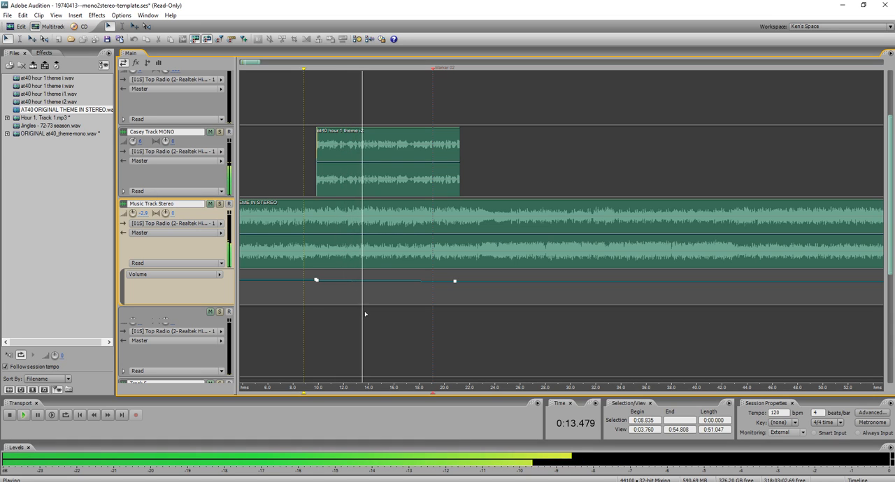
scroll(363, 302, up, 3)
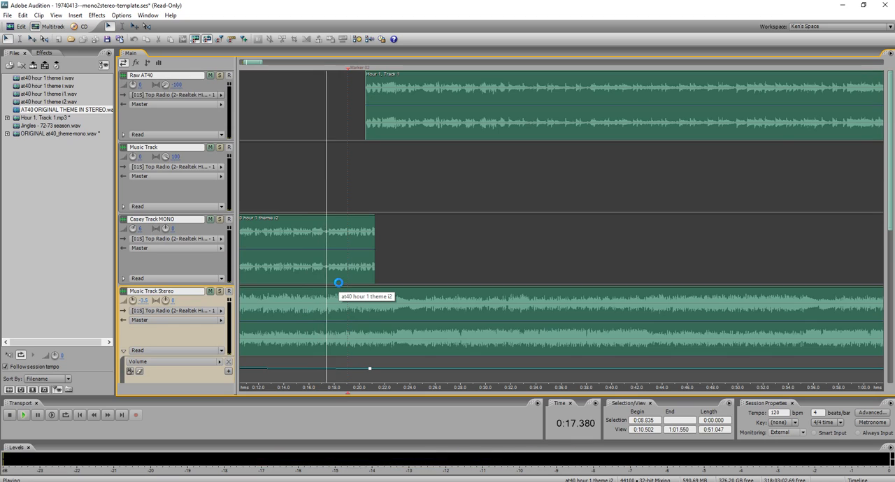
key(space)
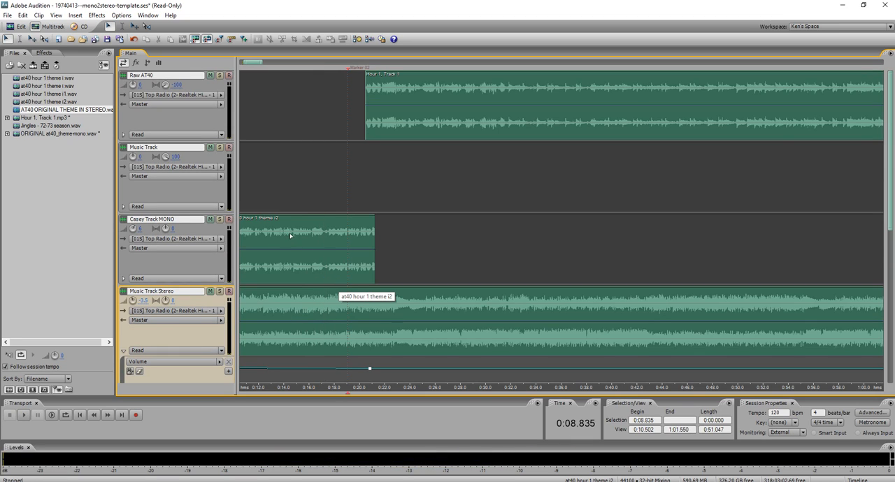
Mute Music Track Stereo and Casey Track MONO, listen to Raw AT40 from 0:19.837, and select the Raw AT40 clip.
click(210, 291)
click(210, 219)
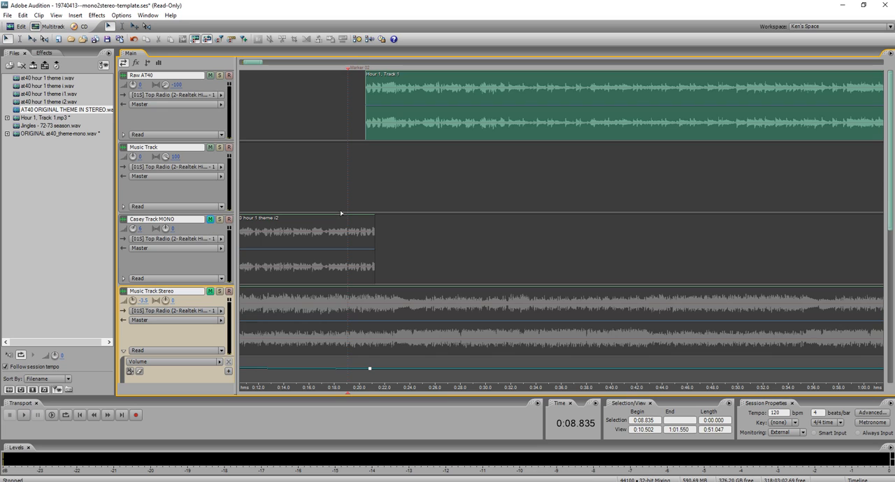
click(357, 157)
scroll(229, 113, up, 3)
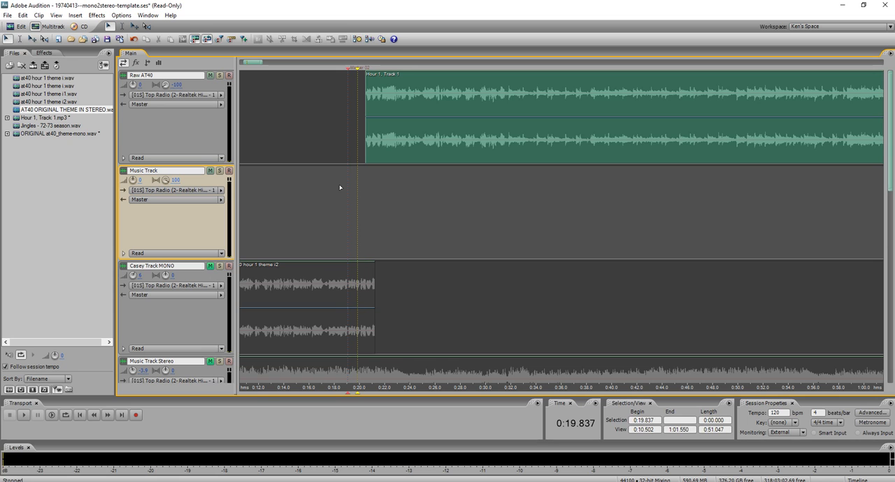
scroll(340, 188, up, 3)
key(space)
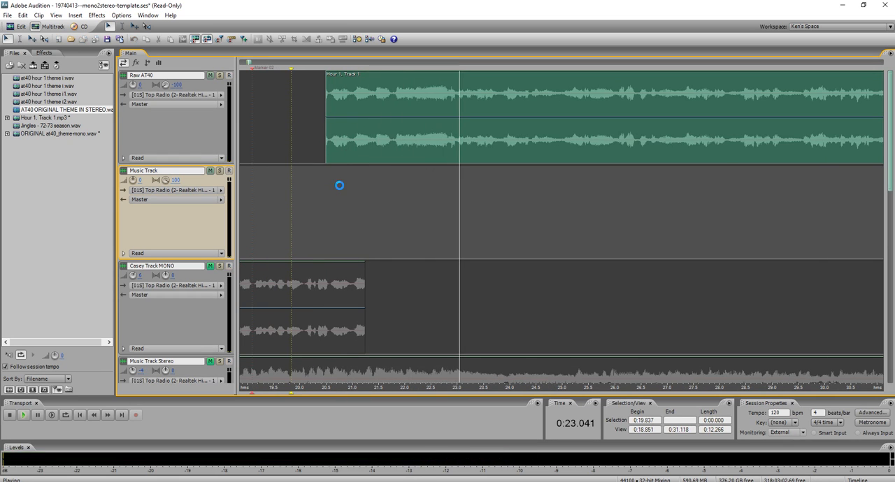
key(space)
click(354, 144)
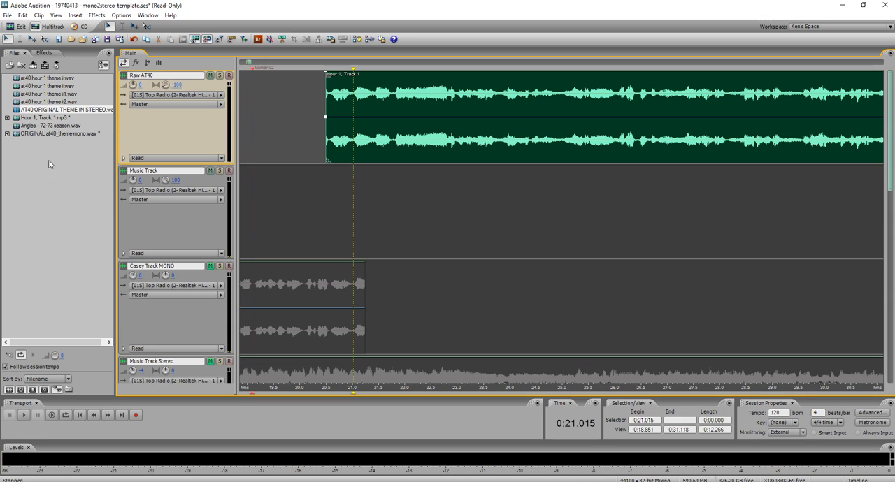
Search Everything for "KENR 40 SLOW" and import DJ-1X-80 - - KenR - 40 (Slow).wav into the Audition file list.
click(256, 481)
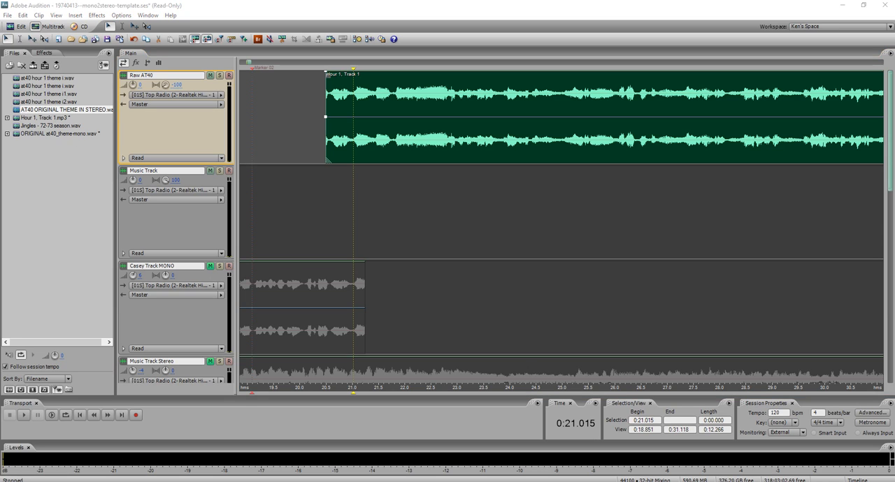
drag(894, 21, 296, 35)
click(275, 52)
text(KENR 40 SLOW)
drag(279, 79, 42, 197)
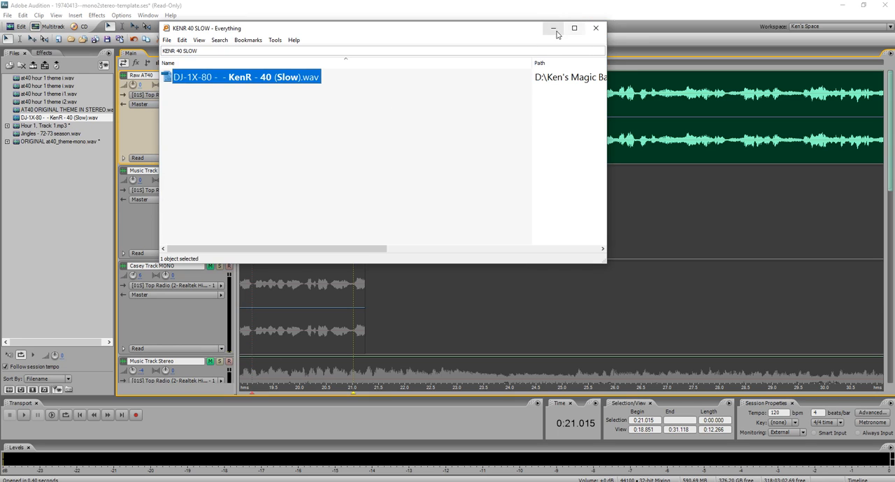
click(553, 29)
Place the 40 (Slow) jingle on Music Track aligned with Raw AT40's jingle, and remove the Raw AT40 audio before about 0:21.039.
drag(82, 119, 411, 186)
scroll(420, 187, up, 3)
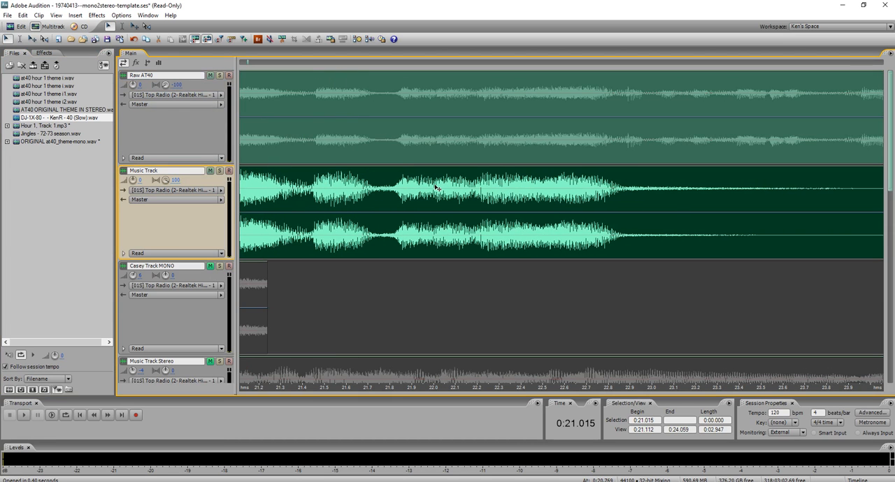
scroll(413, 188, up, 1)
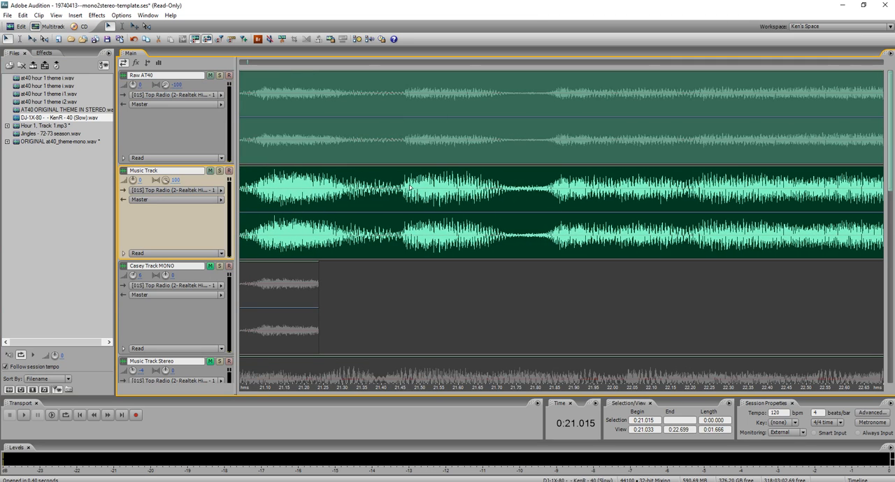
scroll(411, 188, down, 1)
click(311, 147)
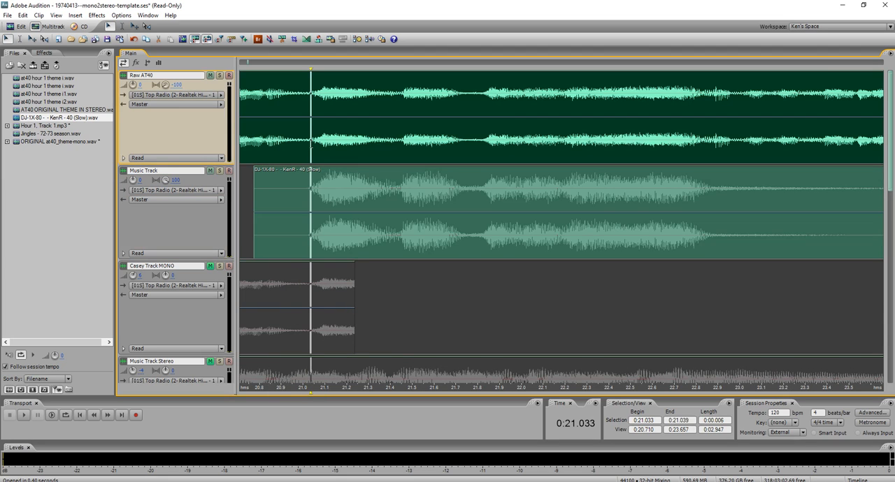
click(296, 144)
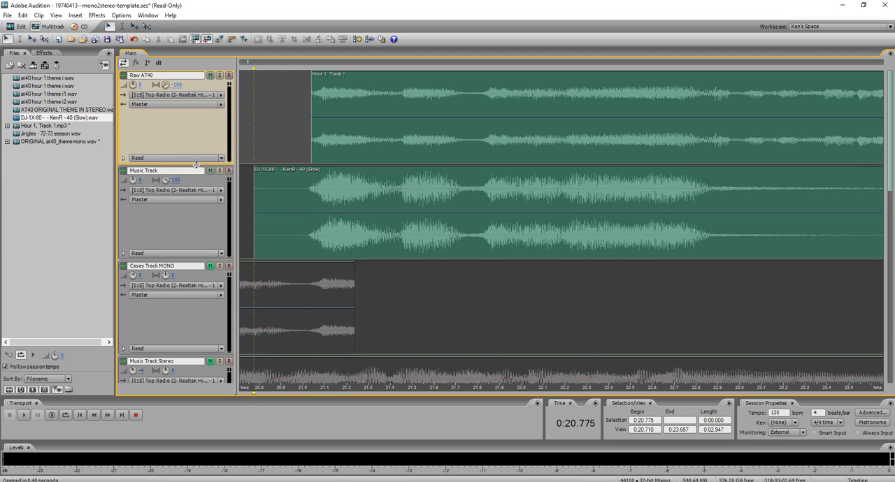
Move the jingle clip from Music Track down to Track 5, starting at 0:20.775.
scroll(224, 165, down, 2)
drag(276, 158, 273, 316)
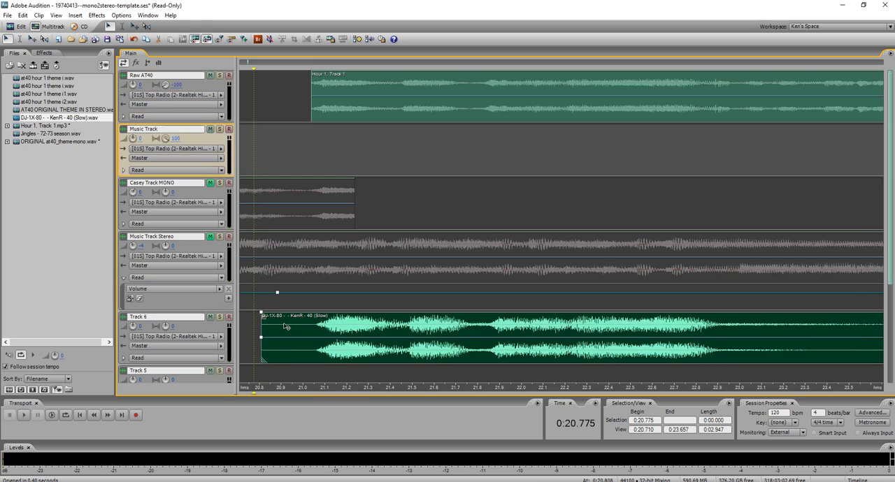
scroll(290, 306, down, 1)
drag(288, 266, 285, 293)
click(257, 350)
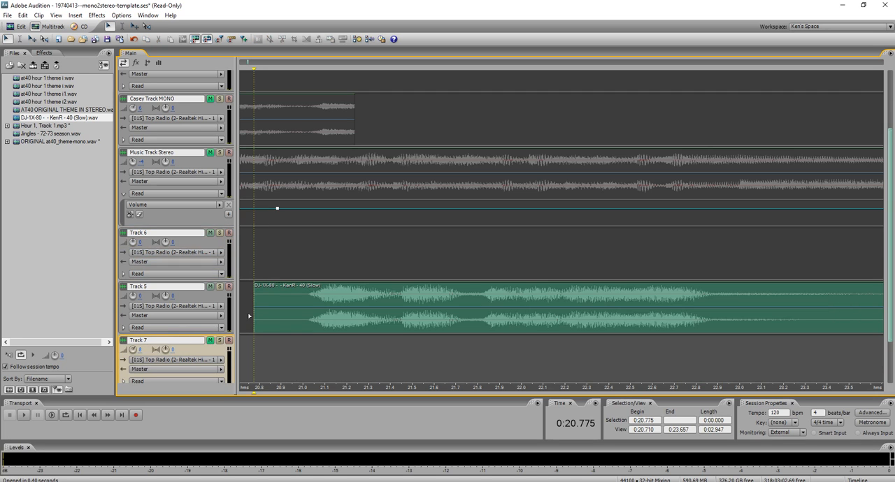
scroll(223, 230, down, 2)
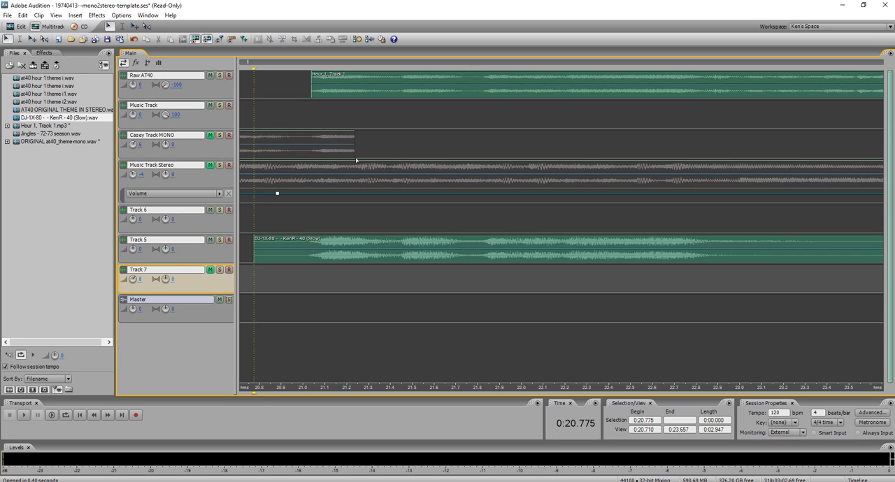
Unmute Music Track Stereo and Casey Track MONO.
click(403, 94)
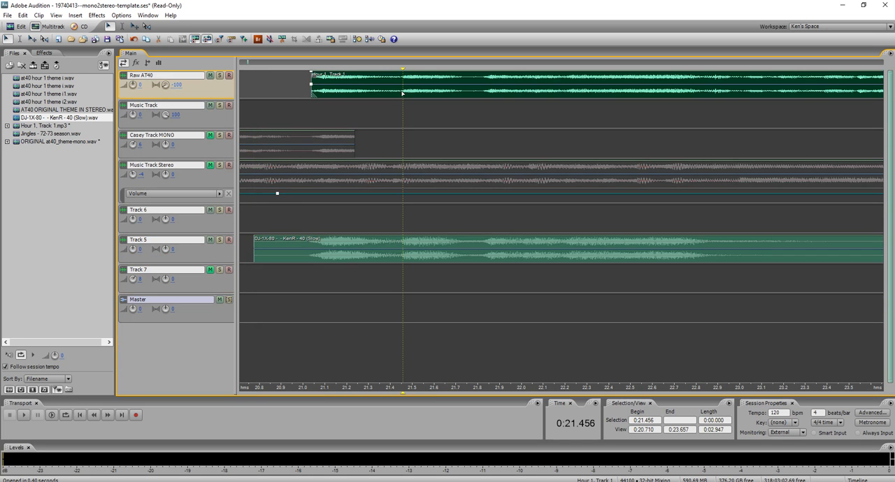
click(210, 165)
click(210, 135)
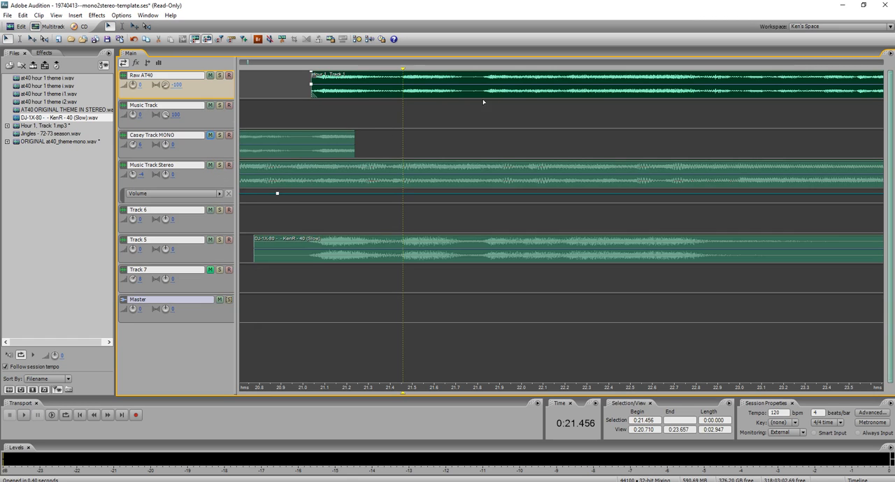
Delete the jingle portion of the Raw AT40 clip up to about 0:22.6.
drag(655, 90, 644, 90)
key(Delete)
click(623, 93)
key(Delete)
Listen to the transition from the voice and theme into the jingle, starting at 0:19.453.
scroll(597, 131, down, 4)
click(391, 216)
key(space)
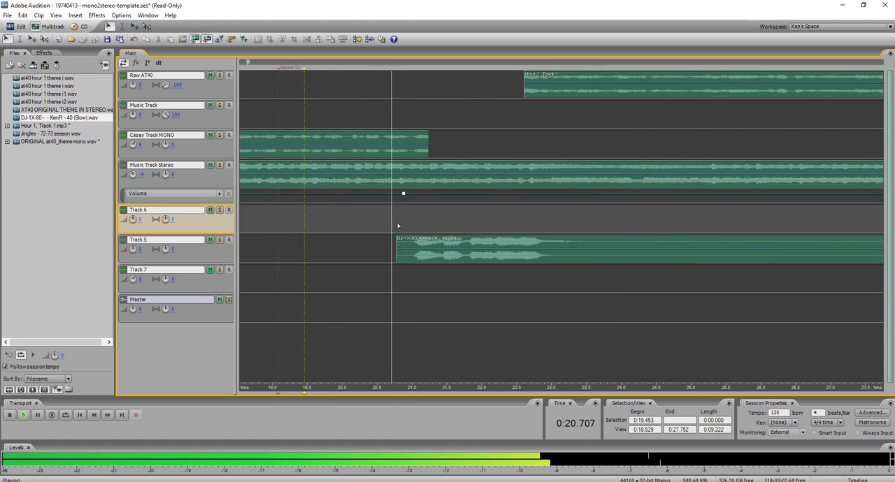
key(space)
Cut Music Track Stereo off at about 0:21.24 and trim the Casey Track MONO clip's end back to 0:21.012.
drag(424, 173, 412, 185)
key(Delete)
click(433, 172)
key(Delete)
click(417, 172)
drag(413, 154, 433, 175)
key(Delete)
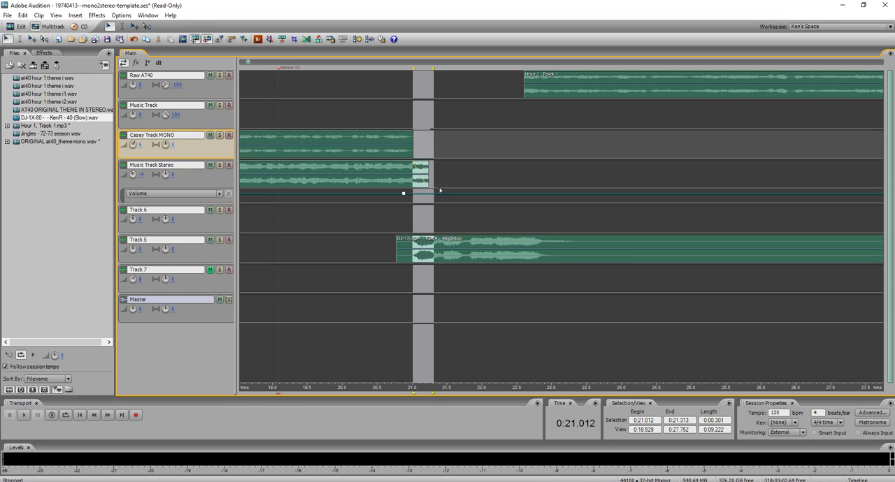
Fade out the Music Track Stereo clip's end from 0:21.012 and listen to the jingle transition from 0:19.935.
scroll(195, 138, up, 1)
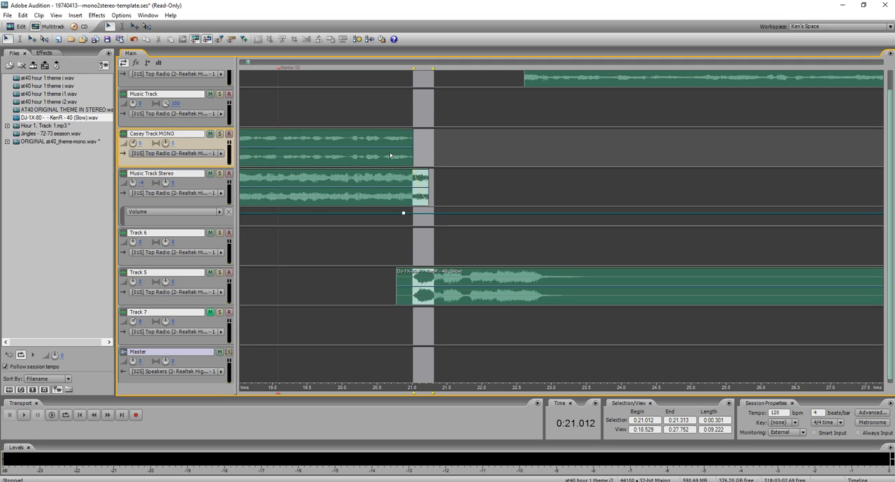
click(371, 240)
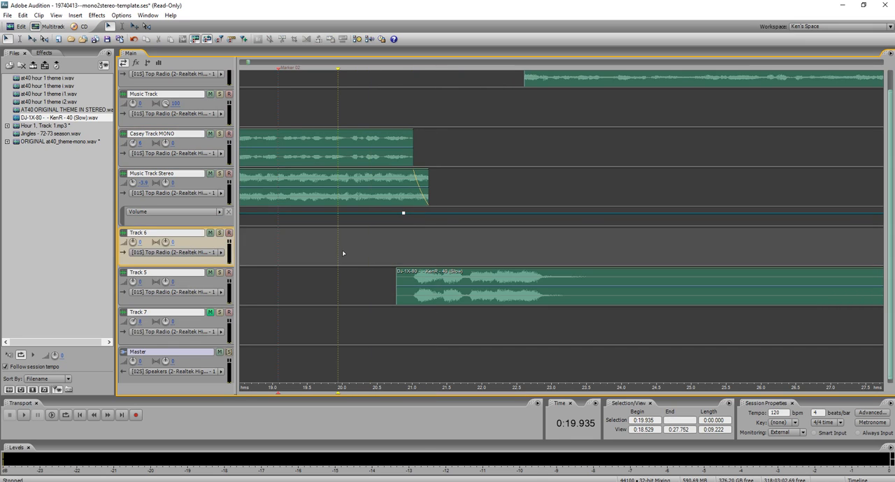
key(space)
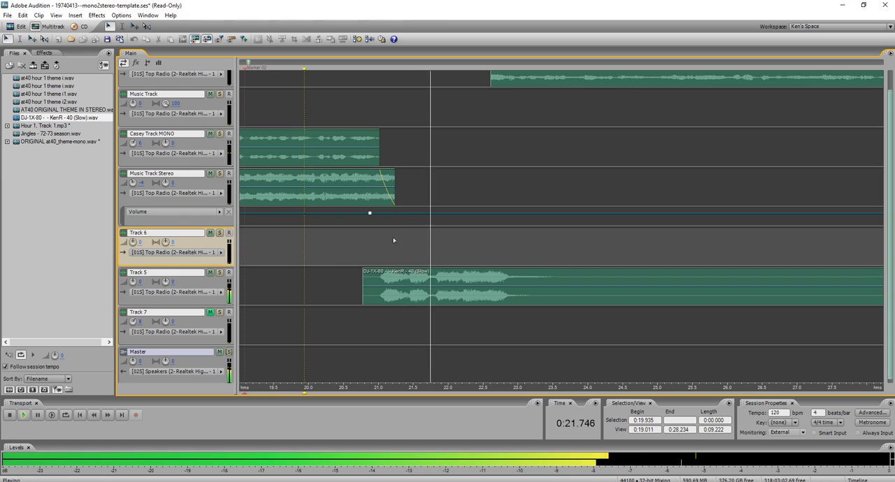
scroll(418, 231, up, 1)
key(space)
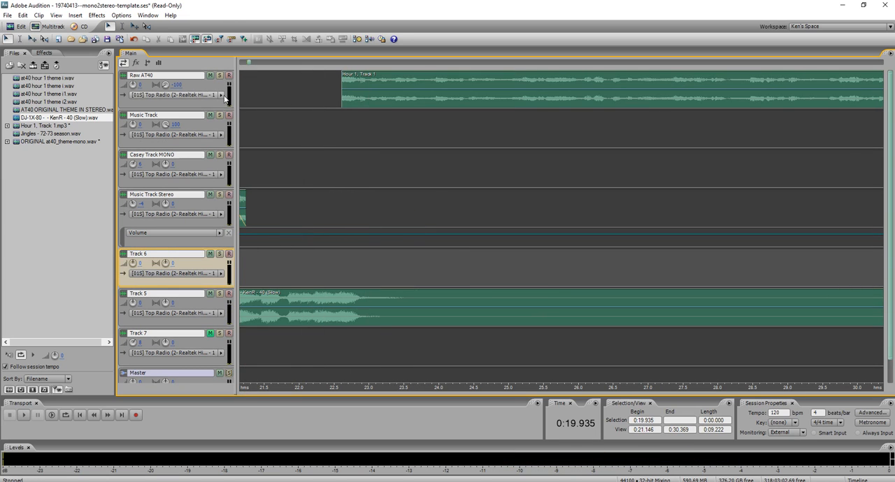
Mute the jingle on Track 5.
click(212, 295)
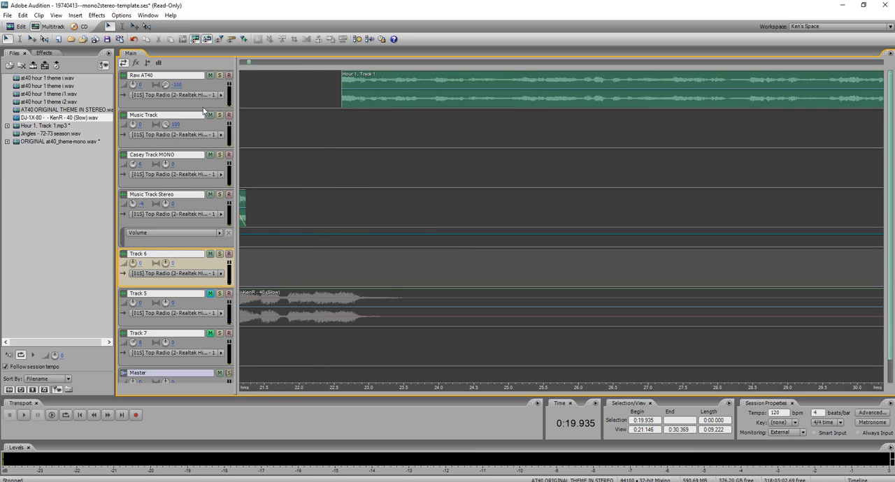
scroll(204, 109, up, 3)
scroll(326, 138, up, 1)
scroll(210, 103, up, 2)
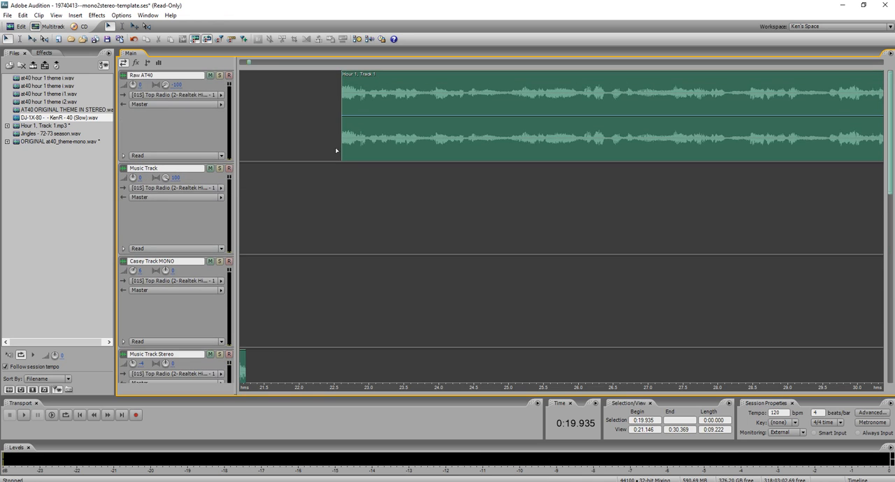
scroll(334, 153, down, 4)
click(62, 180)
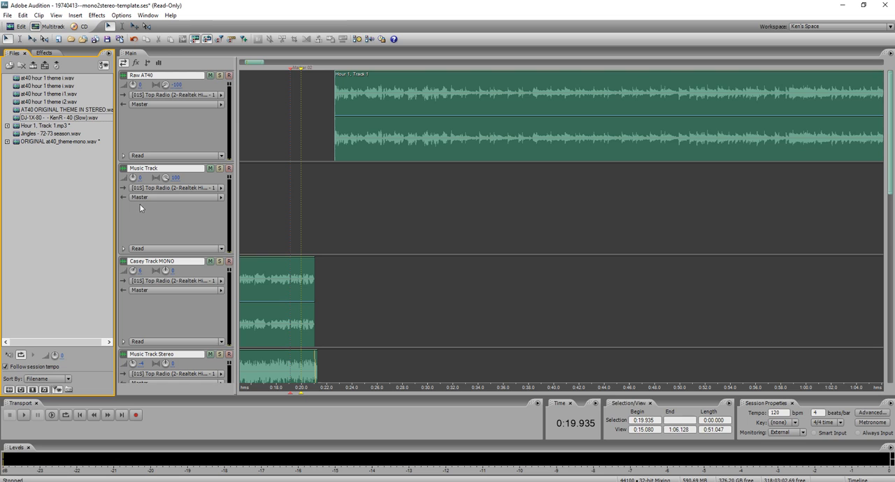
Search Everything for "5TH DIM LAST NIGHT FLAC" and select the first matching file.
click(257, 480)
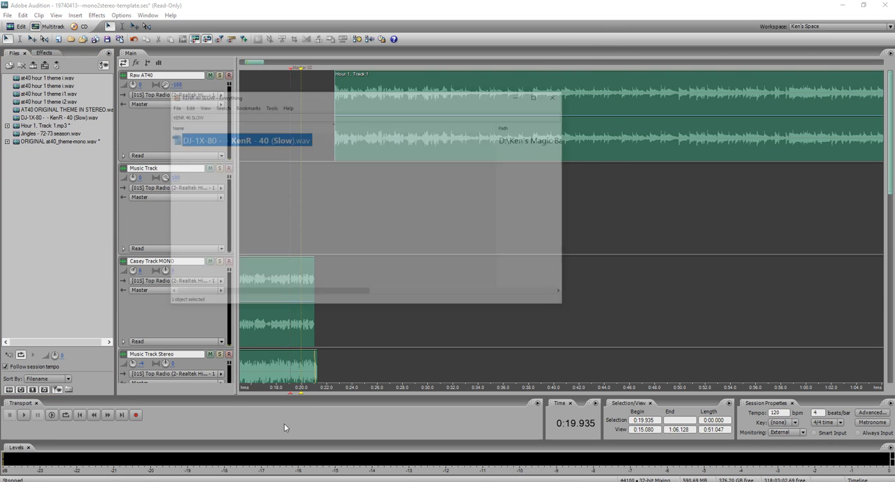
click(385, 51)
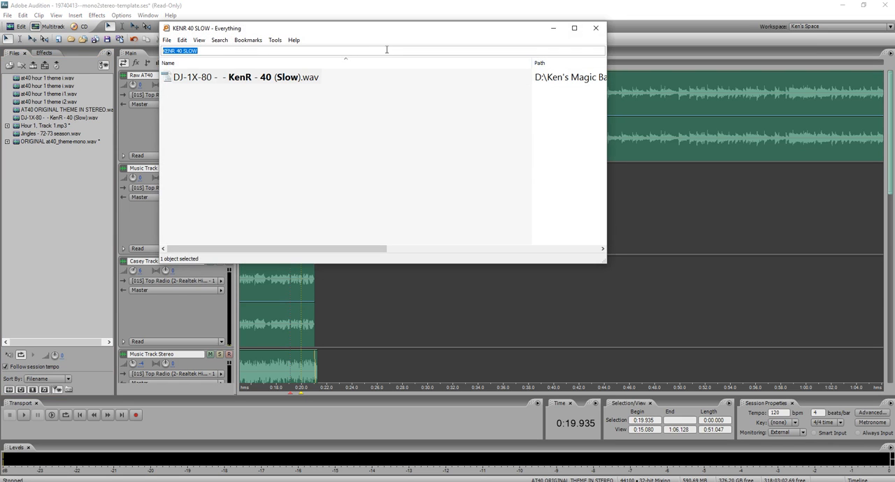
text(5TH DI)
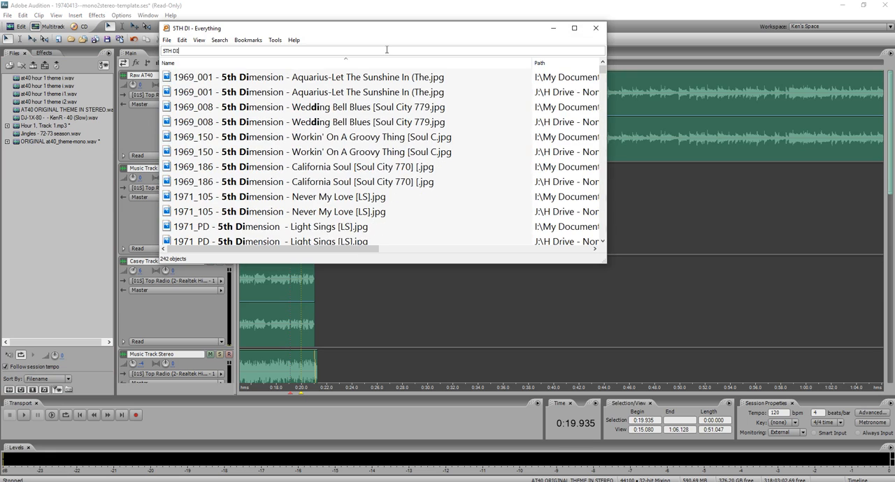
text(M LAST NIGH)
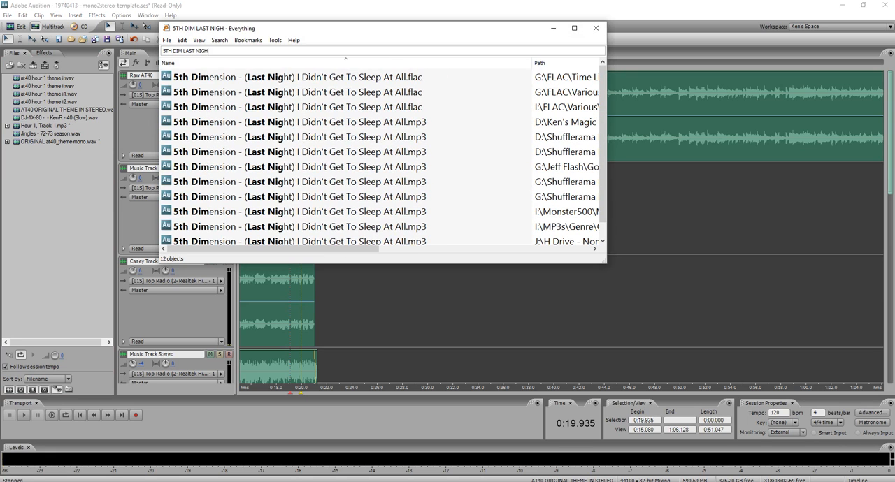
text(T FLAC)
key(Down)
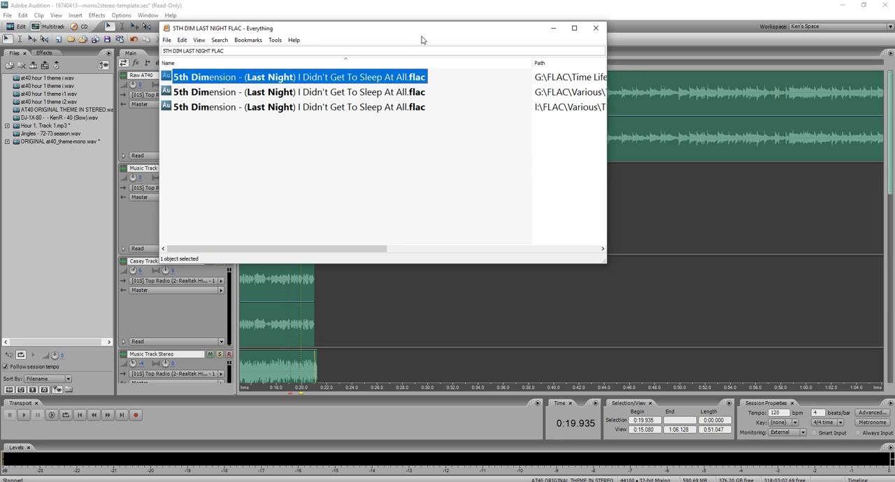
Import 5th Dimension - (Last Night) I Didn't Get To Sleep At All.flac into the Audition file list.
drag(424, 36, 400, 35)
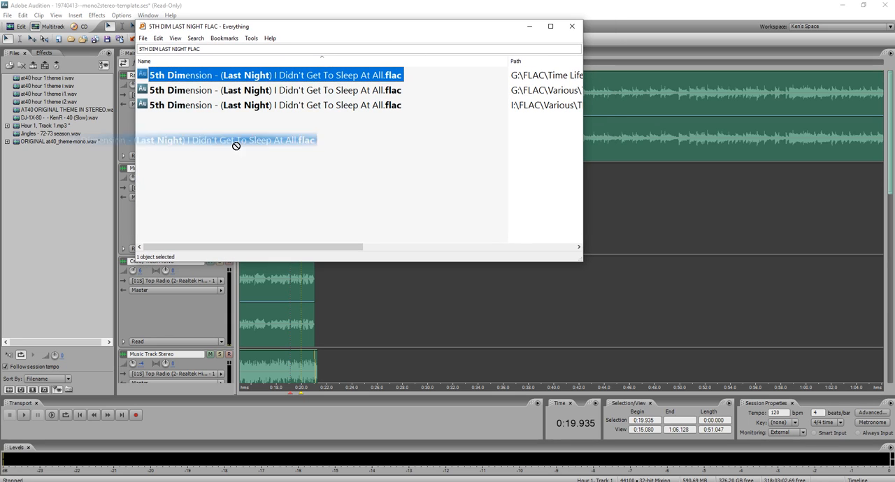
click(529, 26)
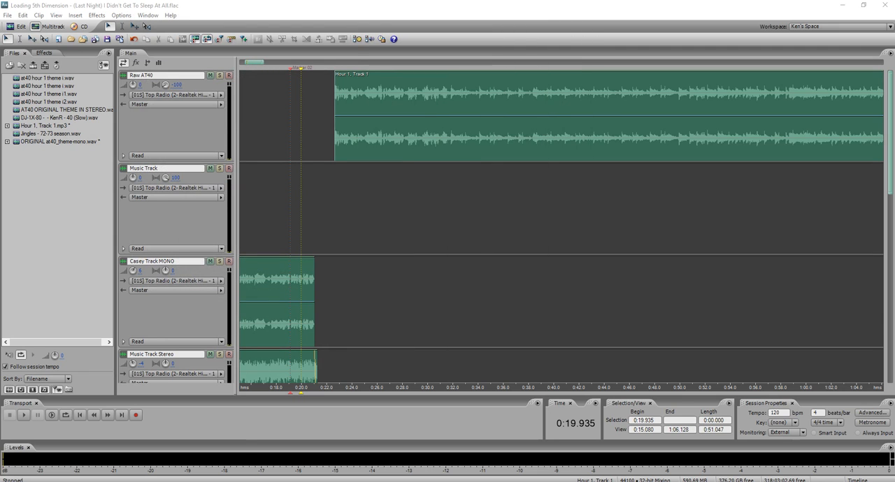
mouse_move(240, 481)
click(240, 457)
drag(165, 84, 63, 160)
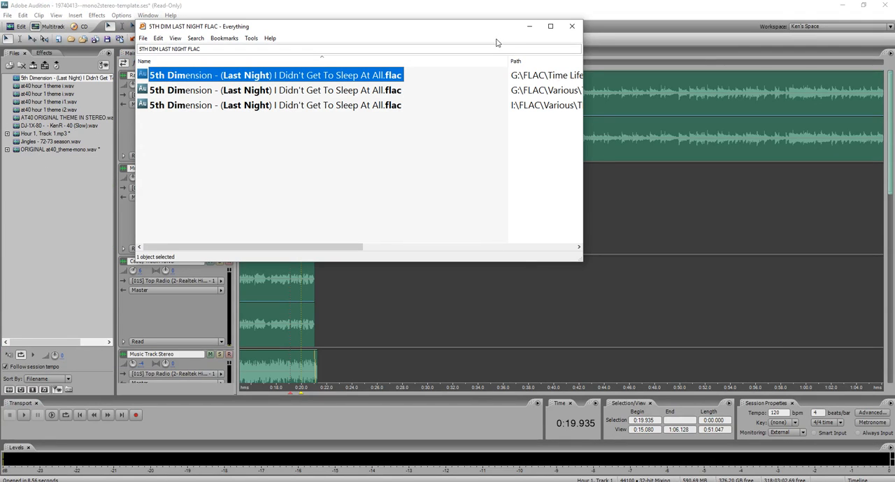
click(530, 28)
Place the 5th Dimension song on Music Track at about 0:22, roughly in line with the same song in Raw AT40.
drag(55, 81, 404, 234)
drag(459, 225, 433, 222)
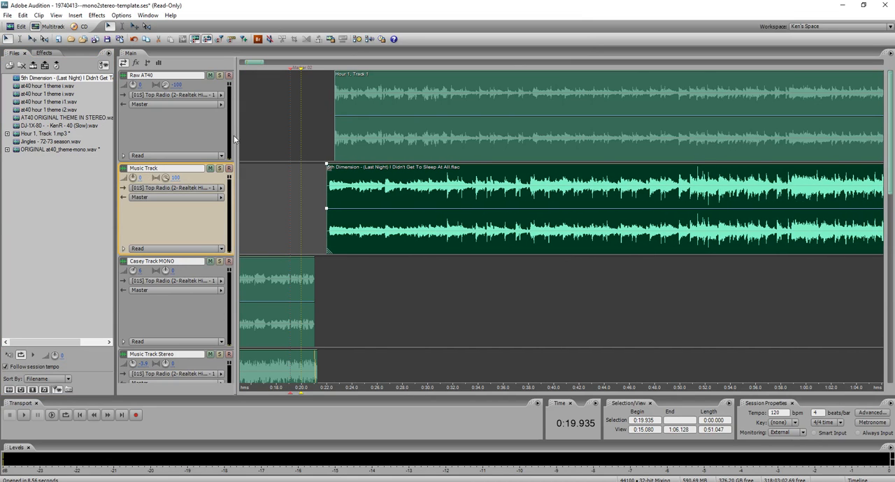
scroll(242, 145, up, 1)
scroll(276, 208, up, 1)
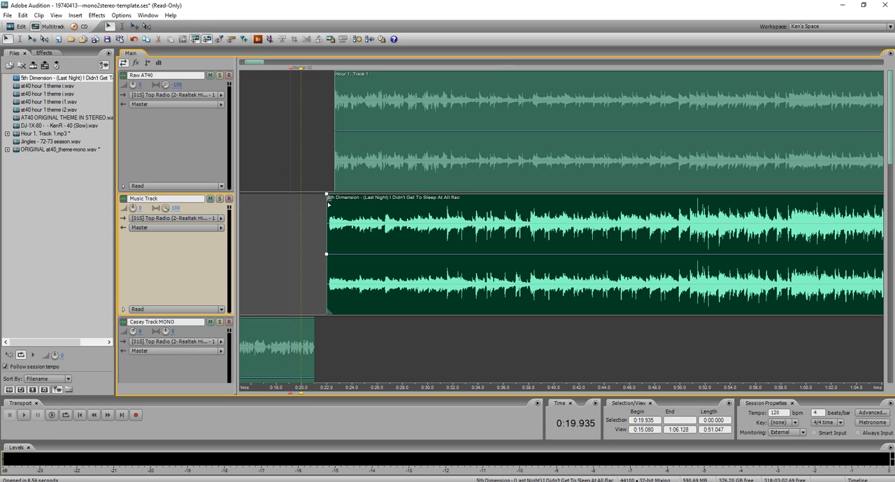
scroll(436, 236, up, 4)
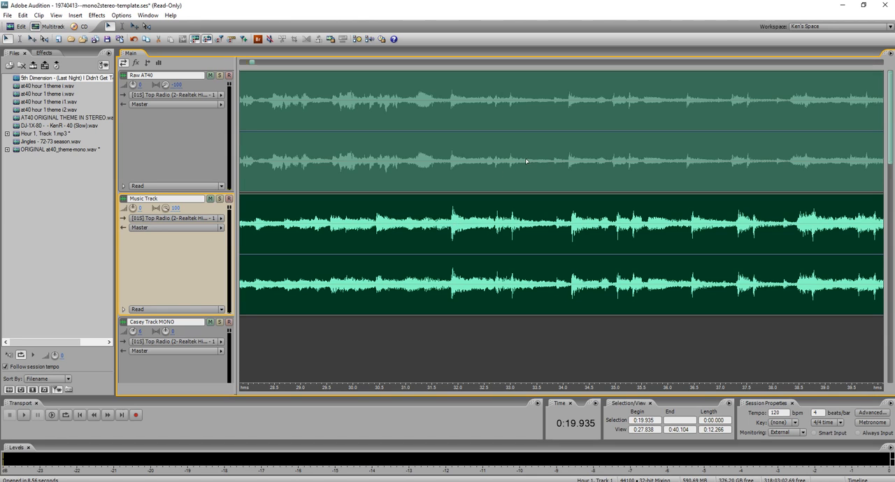
Listen to Raw AT40 and the 5th Dimension song together from 0:29.030 to check their timing.
click(303, 233)
key(space)
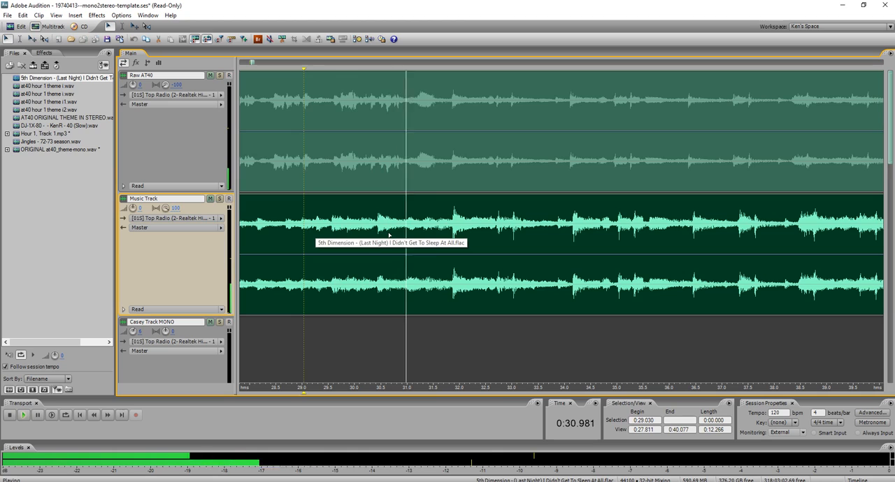
key(space)
Shift the 5th Dimension song on Music Track so its strong beat near 0:31.9 lines up with the same beat in Raw AT40.
scroll(442, 239, up, 10)
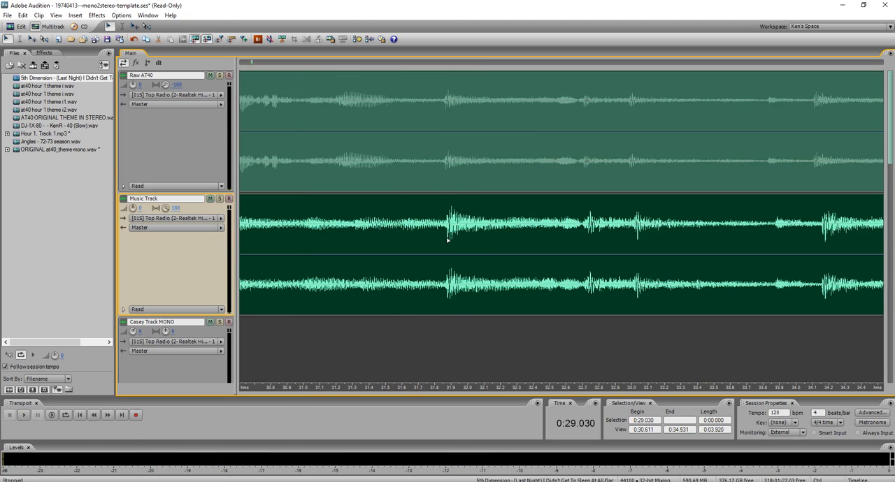
drag(442, 239, 520, 234)
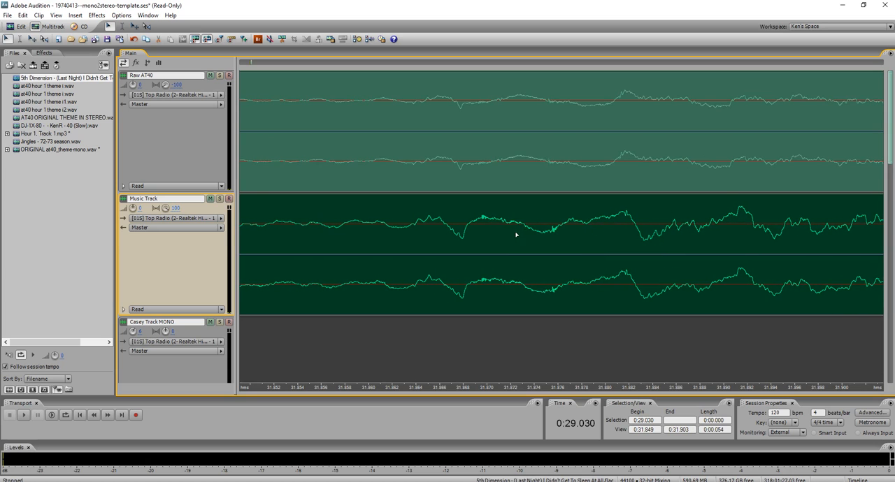
scroll(475, 240, up, 3)
scroll(479, 239, up, 2)
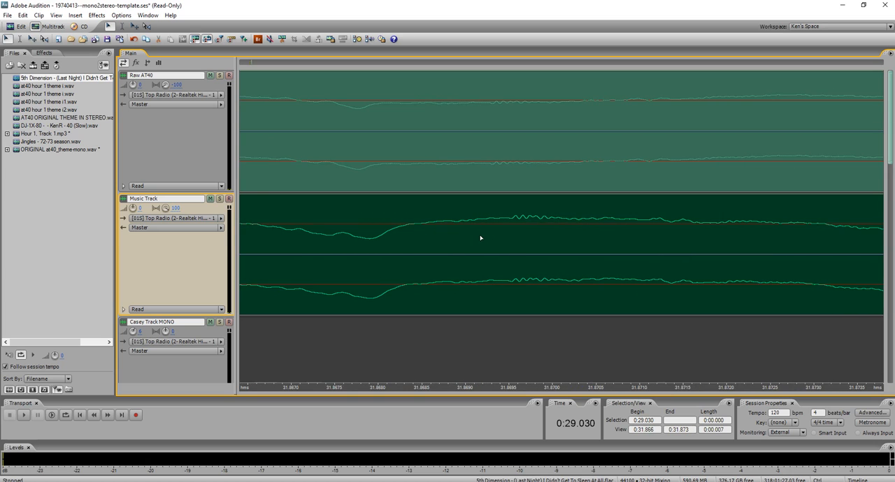
scroll(469, 236, down, 5)
scroll(488, 230, up, 2)
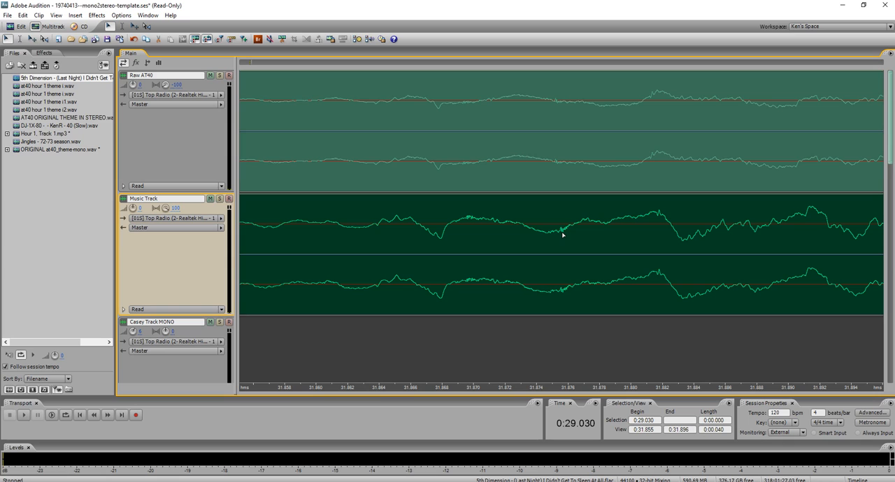
Place the cursor on the small ripple in Raw AT40 at 0:31.875 and fine-align the song's matching ripple with it.
click(555, 166)
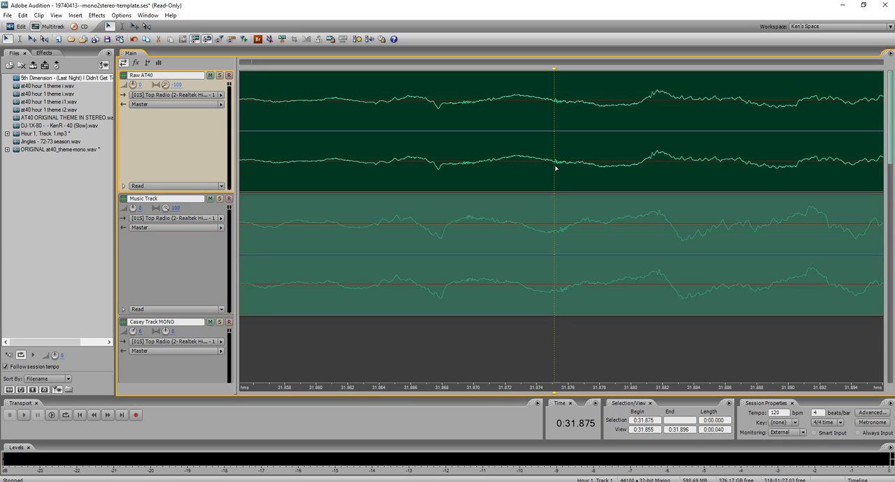
scroll(551, 191, up, 2)
drag(655, 250, 636, 255)
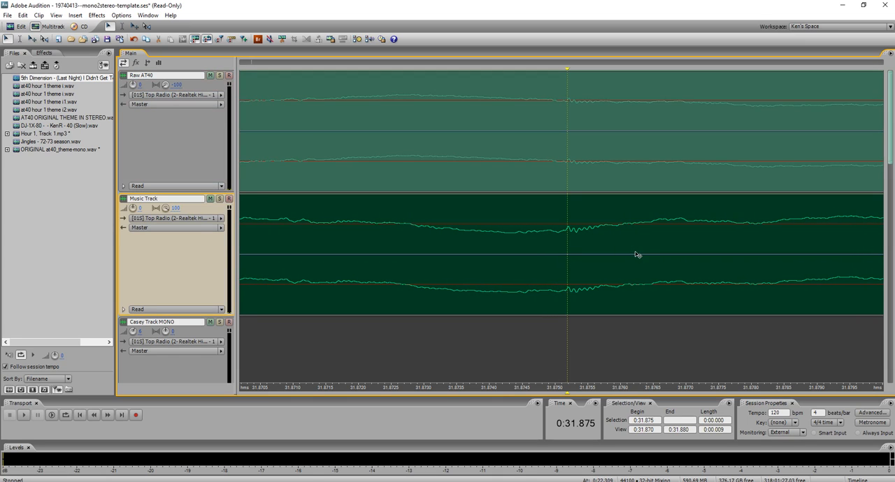
Insert a marker at 0:31.875, split the 5th Dimension song there and delete the part before it.
right_click(566, 72)
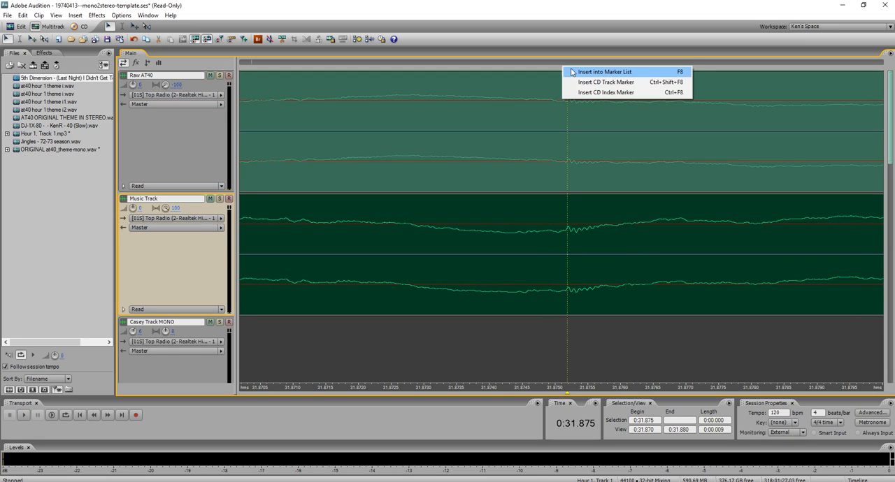
click(582, 72)
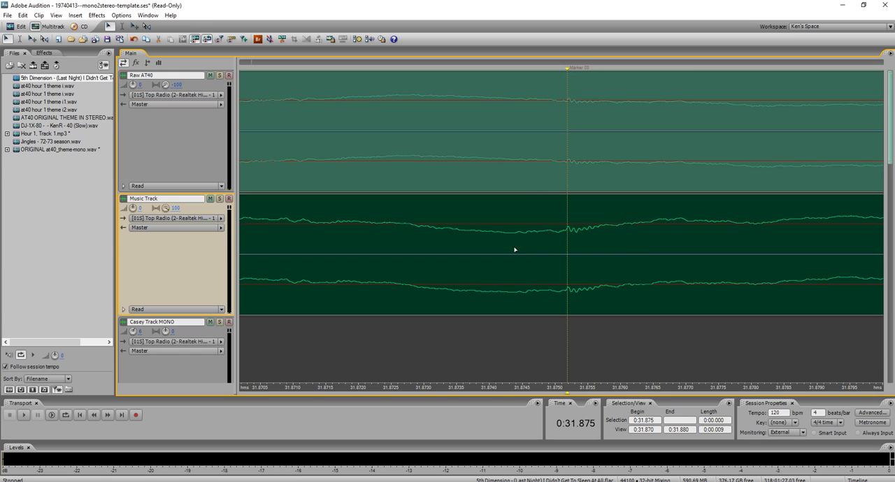
shift+click(489, 241)
key(Delete)
click(469, 245)
key(Delete)
scroll(462, 251, down, 10)
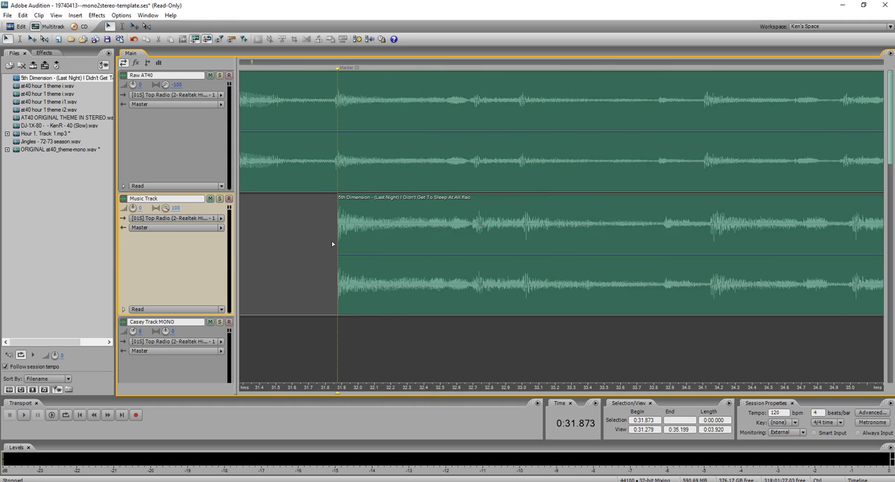
Split the song near its ending at about 3:23.8 and delete the fade-out that follows.
scroll(333, 244, down, 8)
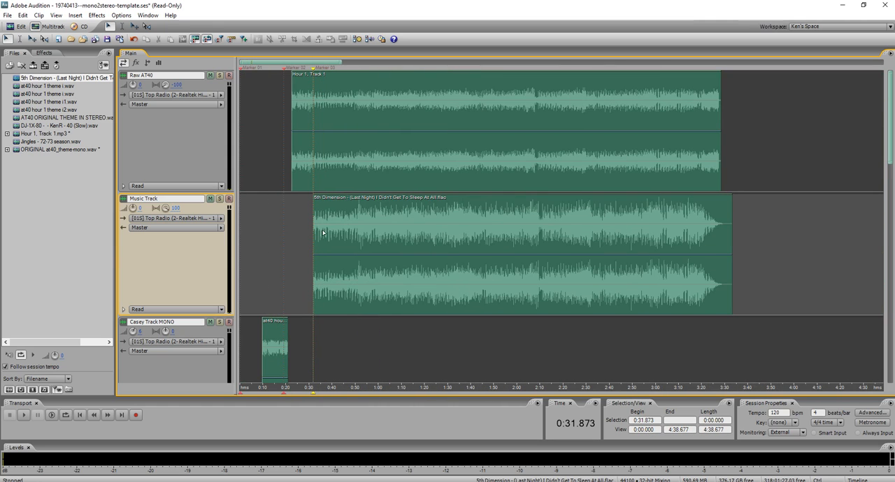
scroll(744, 237, up, 5)
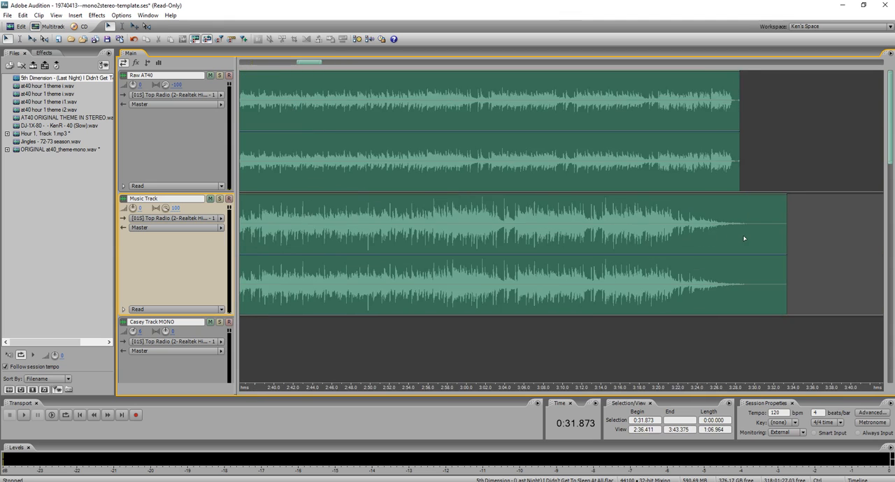
scroll(748, 238, down, 1)
scroll(571, 234, up, 1)
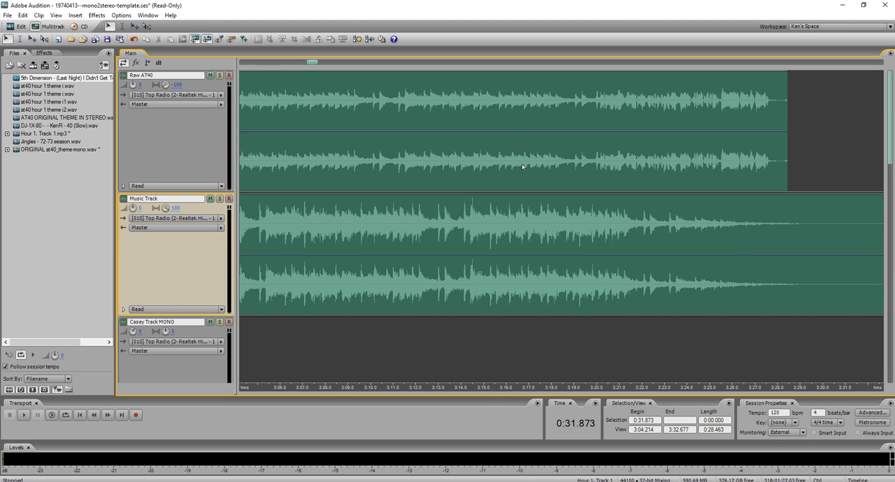
scroll(584, 183, up, 1)
scroll(678, 221, down, 1)
scroll(678, 220, up, 2)
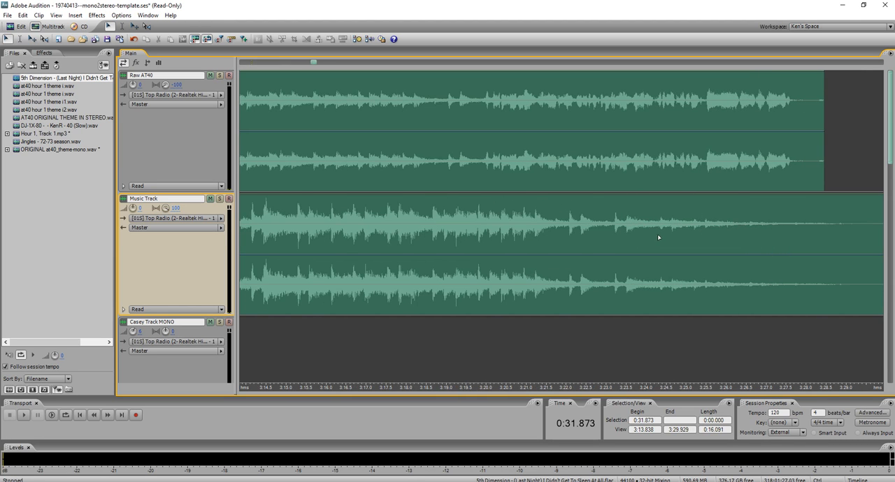
click(637, 236)
key(ctrl+k)
click(656, 237)
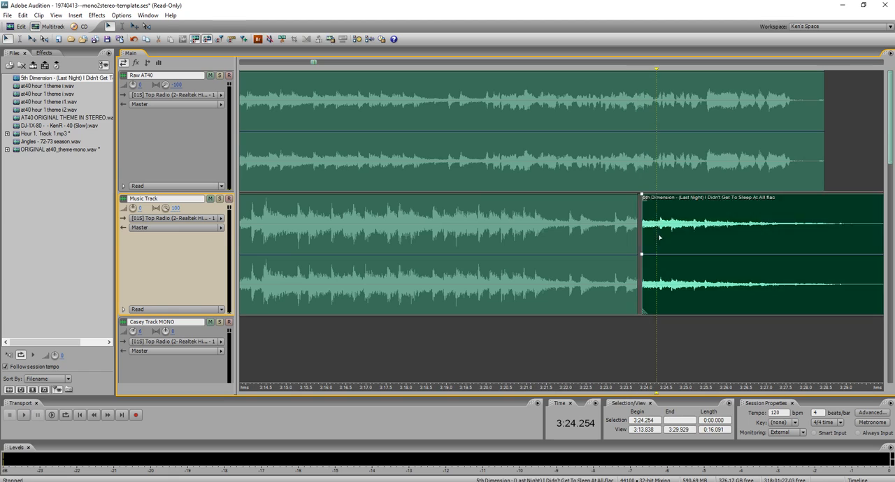
key(Delete)
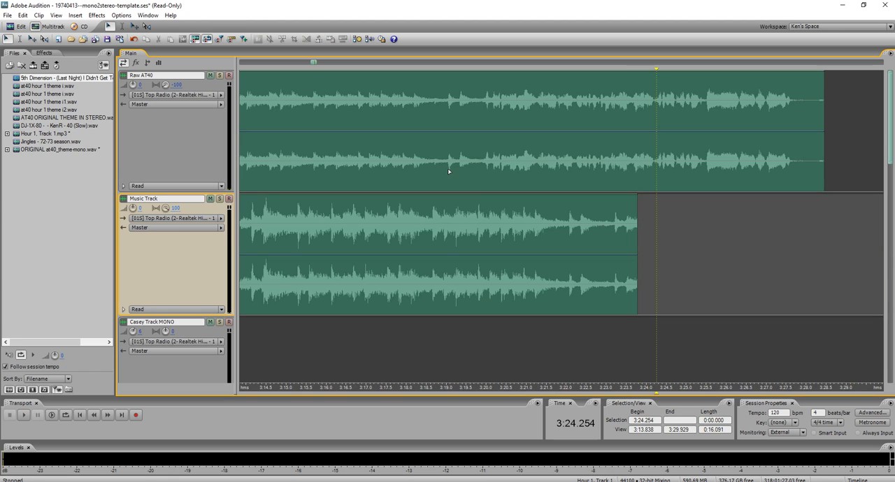
Time-stretch the song to end at about 3:20.7 so its closing beat meets the Raw AT40 beat near 3:19.058.
click(449, 170)
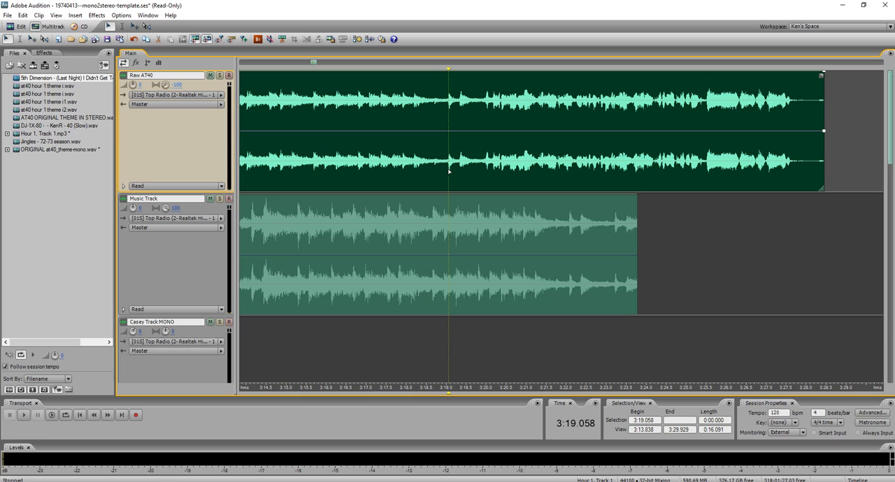
click(448, 218)
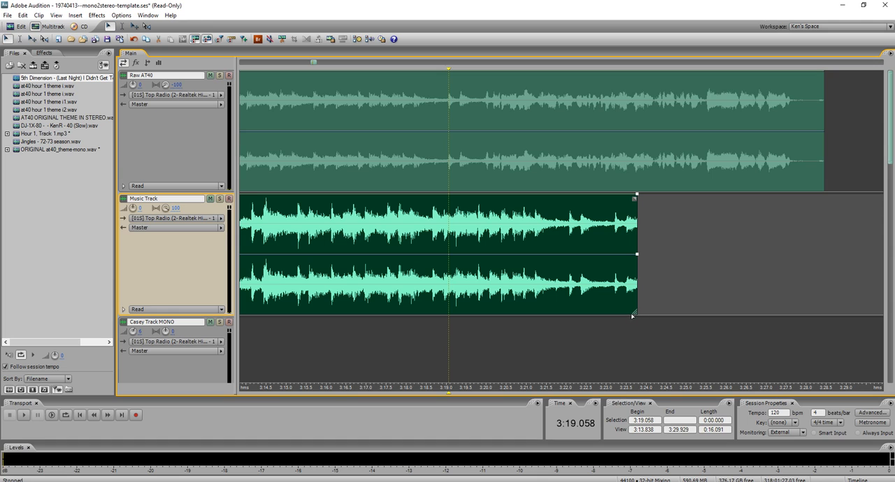
drag(635, 314, 514, 315)
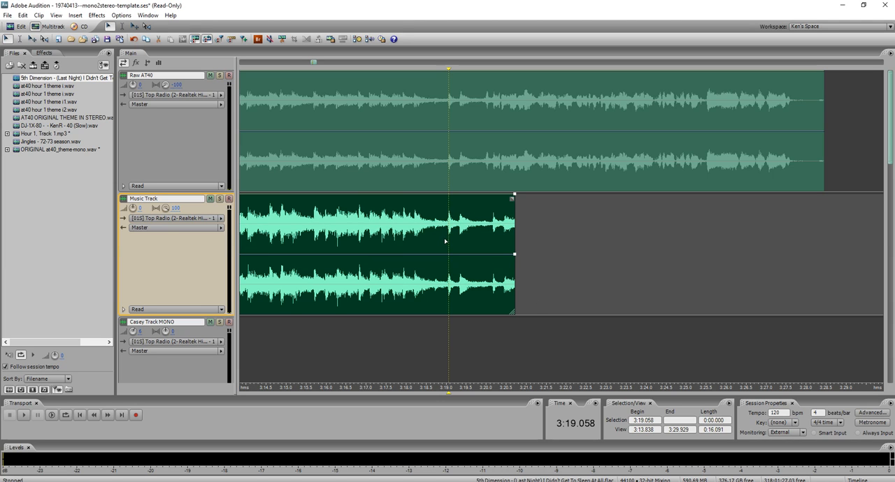
Shift the song slightly later so its closing beat waveform lines up with the Raw AT40 waveform at 3:19.070.
scroll(447, 241, up, 10)
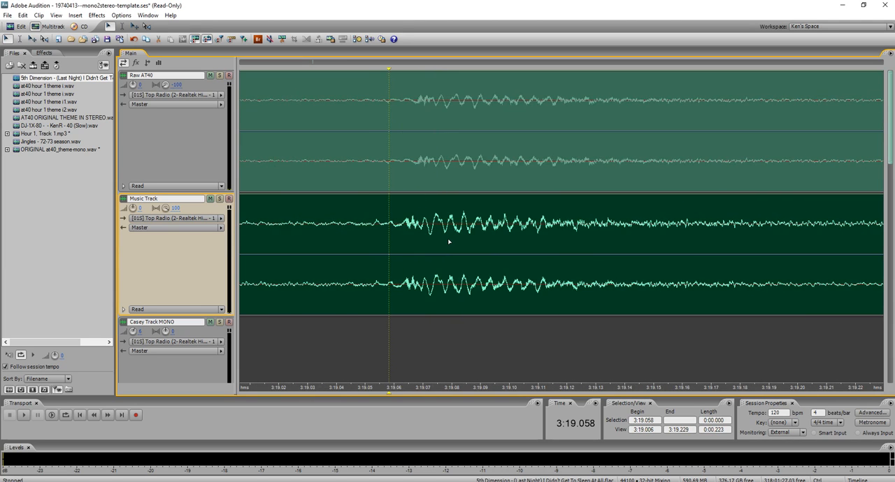
scroll(430, 243, up, 3)
scroll(391, 241, up, 2)
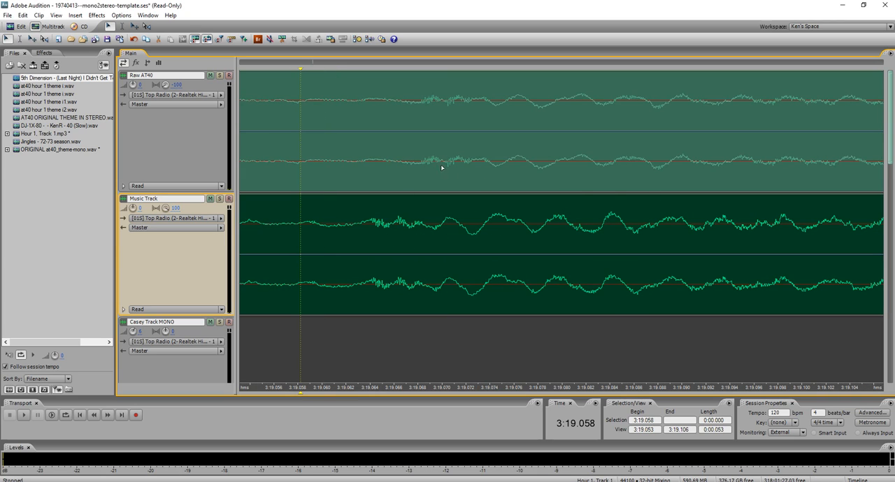
drag(420, 228, 483, 222)
scroll(444, 223, up, 2)
scroll(444, 222, up, 2)
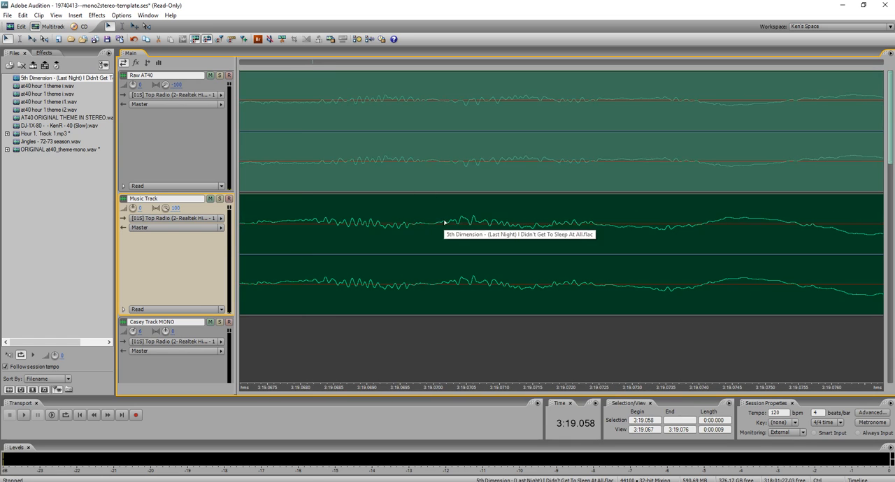
click(465, 172)
click(527, 244)
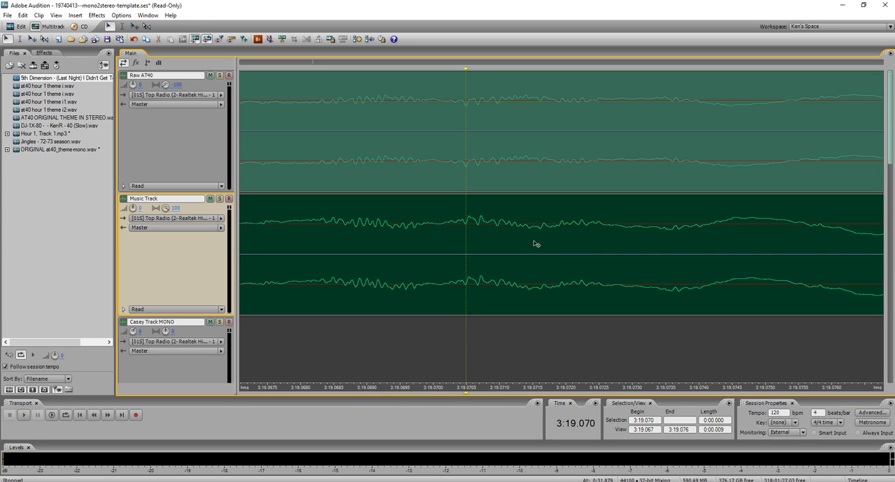
Insert a marker at 3:19.073, split the song there and delete the part after it.
scroll(515, 228, down, 1)
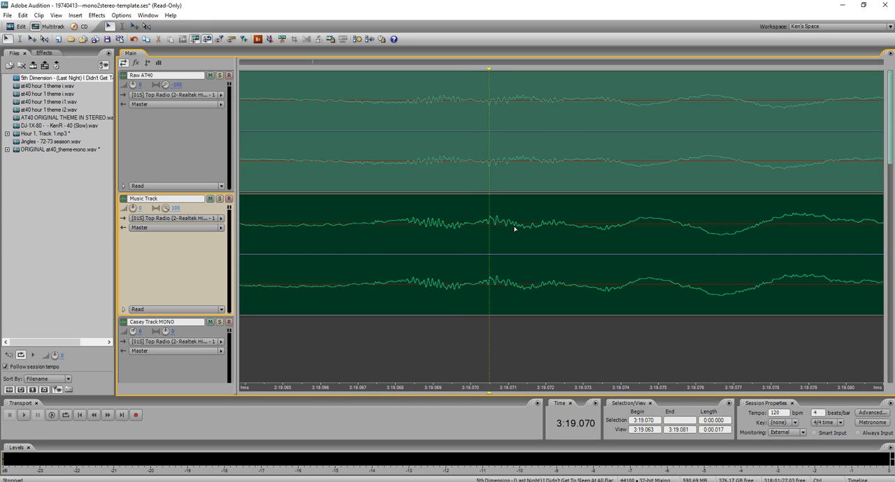
click(607, 235)
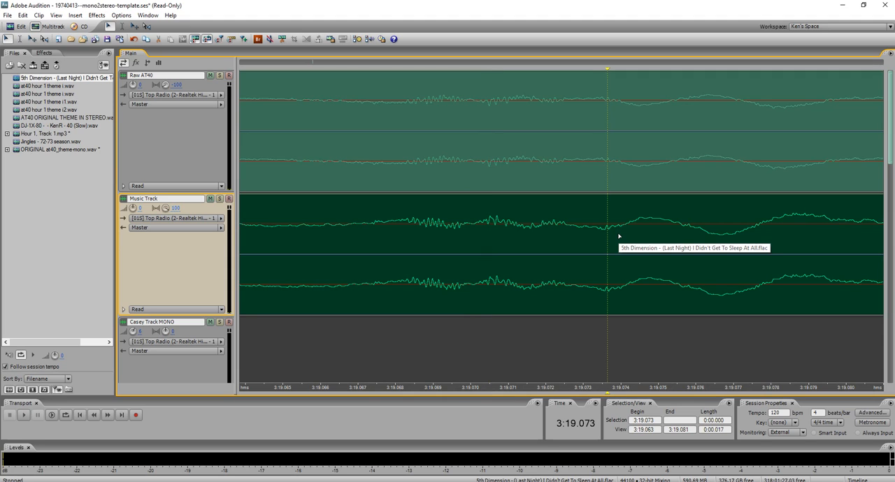
right_click(606, 71)
click(615, 71)
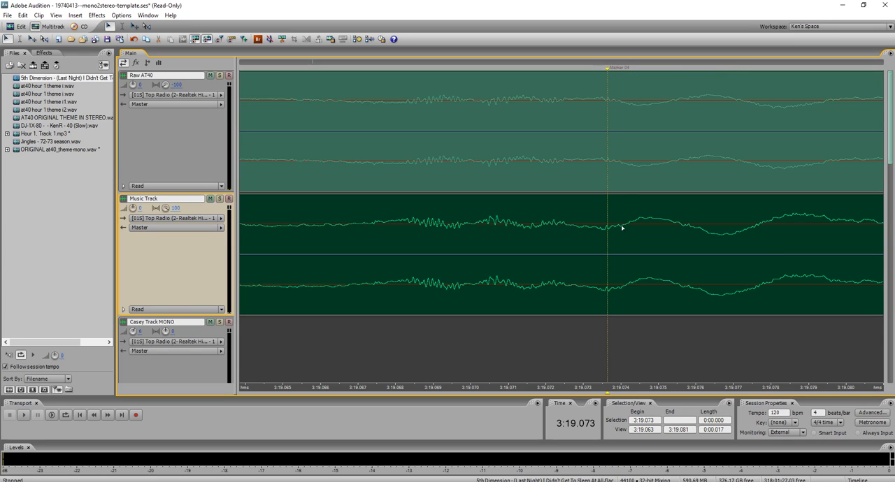
shift+click(625, 253)
key(Delete)
click(639, 244)
key(Delete)
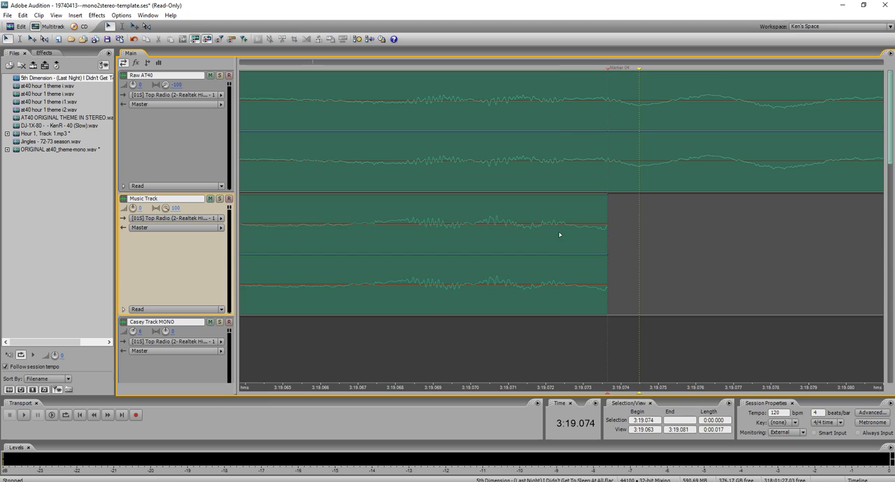
Return to the marker at 0:31.875 and time-stretch the song's start back to it.
click(559, 239)
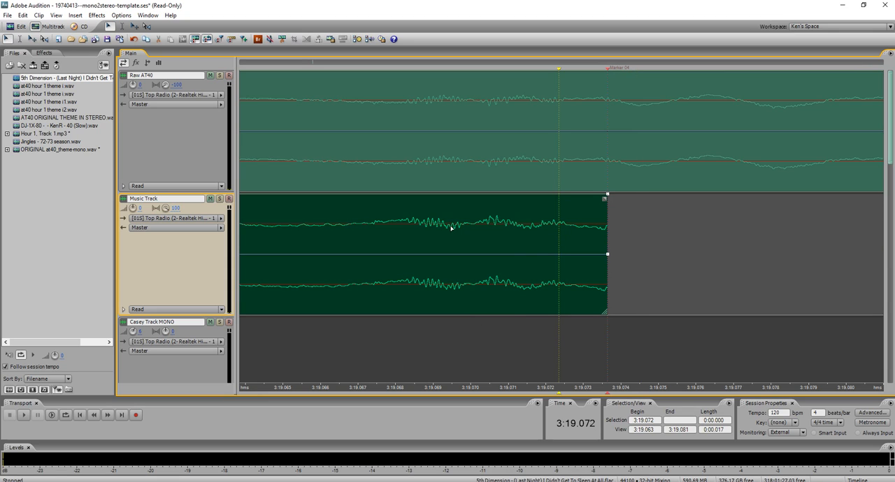
click(79, 415)
scroll(461, 331, down, 2)
scroll(570, 300, up, 1)
scroll(580, 291, down, 1)
scroll(314, 112, up, 1)
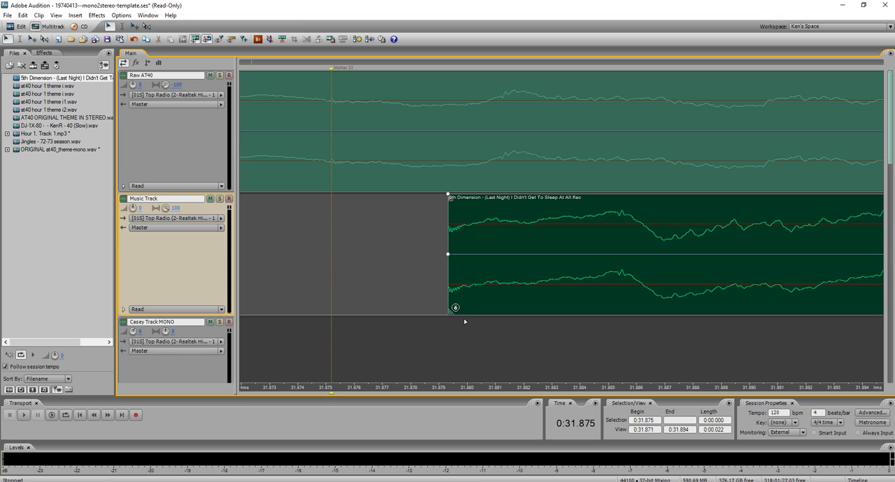
drag(451, 312, 332, 312)
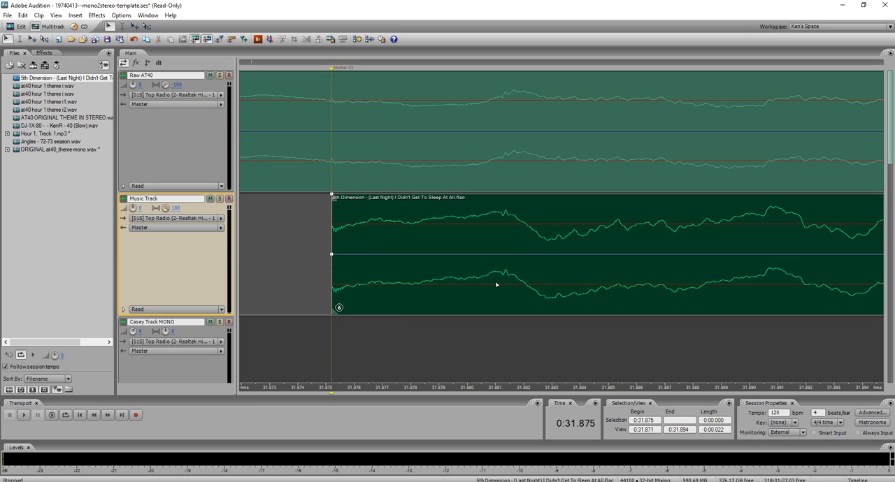
Listen to Raw AT40 and the stretched song together from 0:31.875 to check their sync.
scroll(498, 285, down, 15)
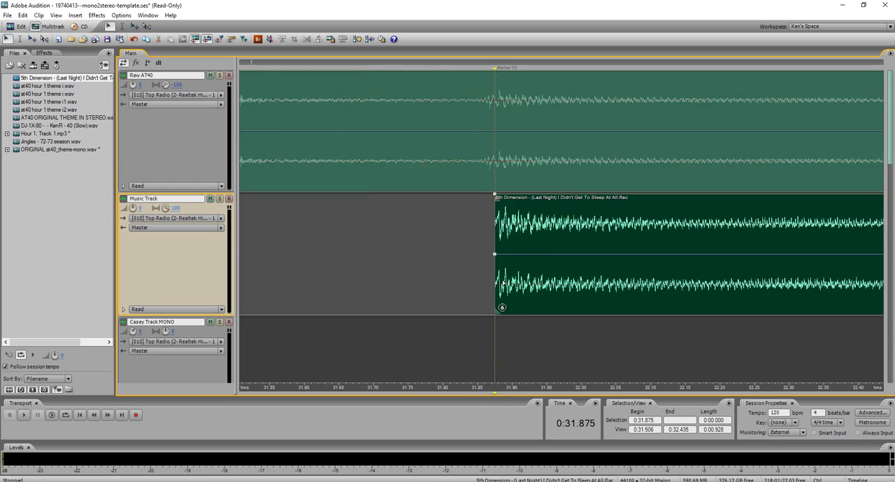
scroll(503, 281, down, 7)
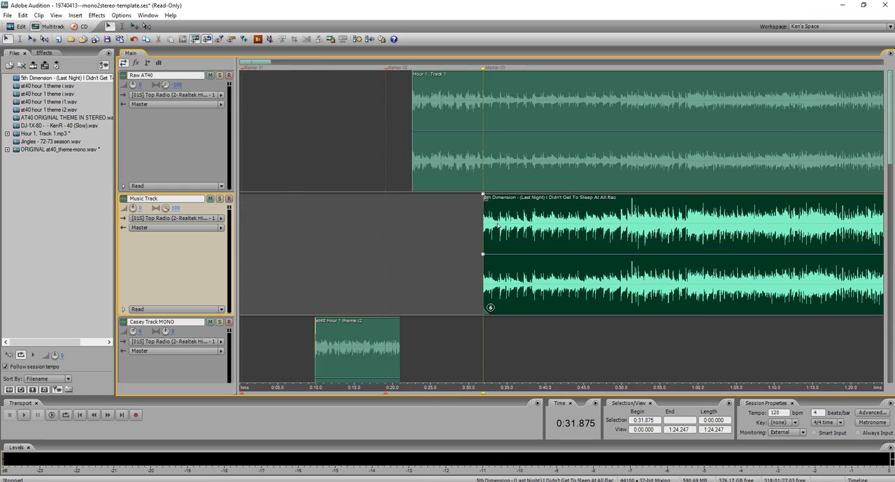
key(space)
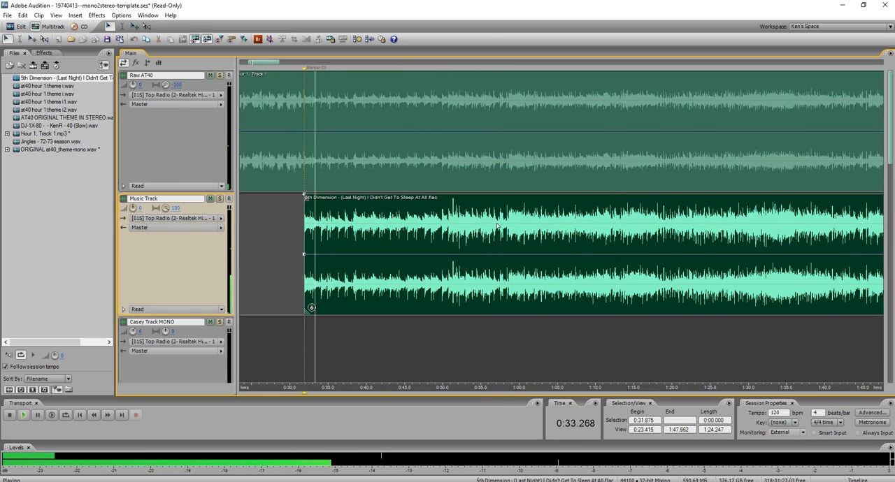
key(space)
Restore the song's trimmed intro by extending the clip's start back to about 0:22.5, and set the cursor at 0:22.611.
scroll(347, 219, up, 3)
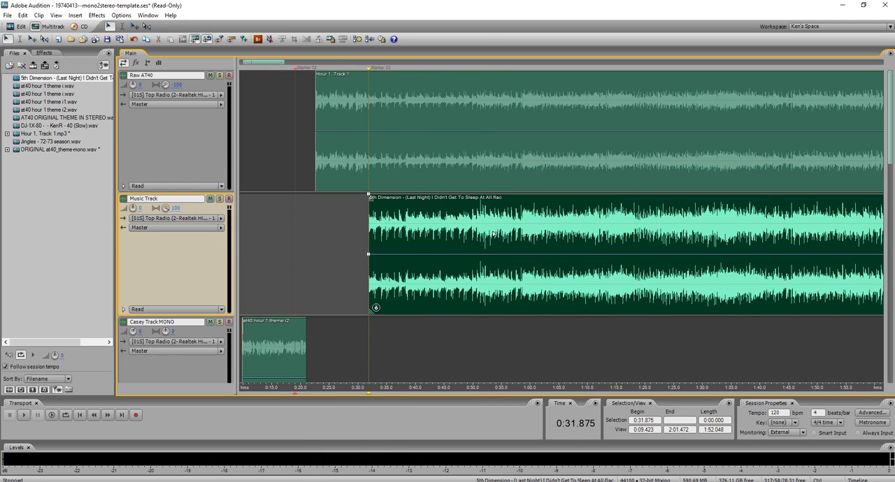
click(405, 218)
drag(397, 218, 243, 216)
scroll(243, 216, up, 3)
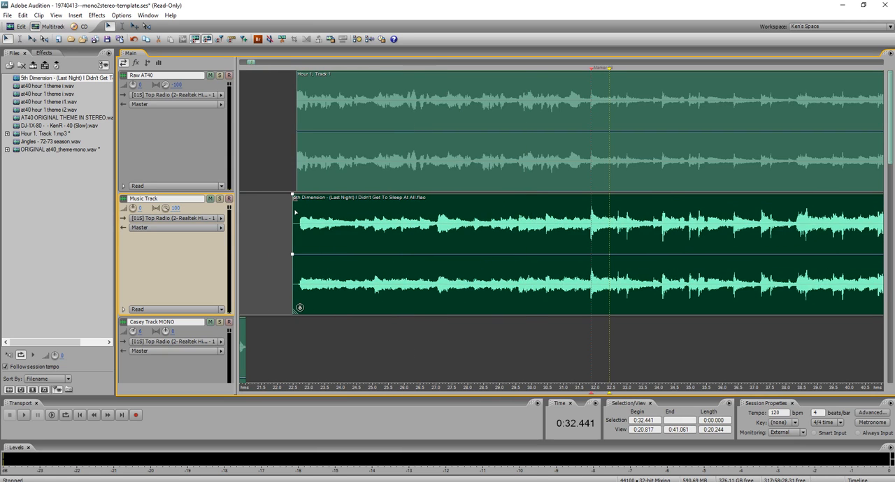
click(297, 202)
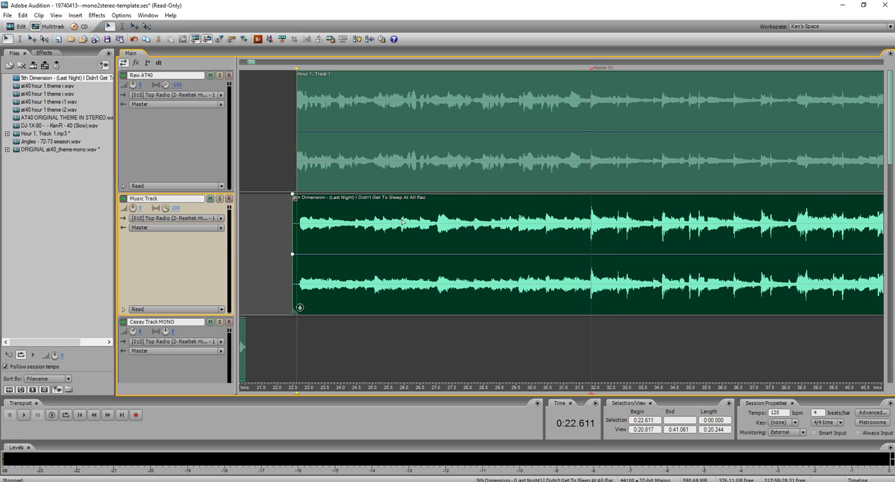
Select the range from 0:22.611 to 0:31.923 across Raw AT40 and the song, and mix it down to a new stereo file.
shift+click(586, 224)
drag(586, 225, 592, 224)
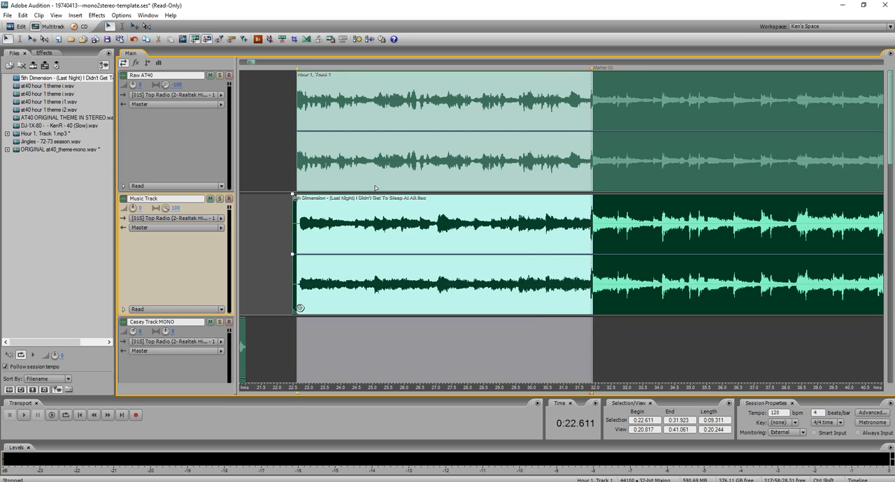
key(ctrl+shift+m)
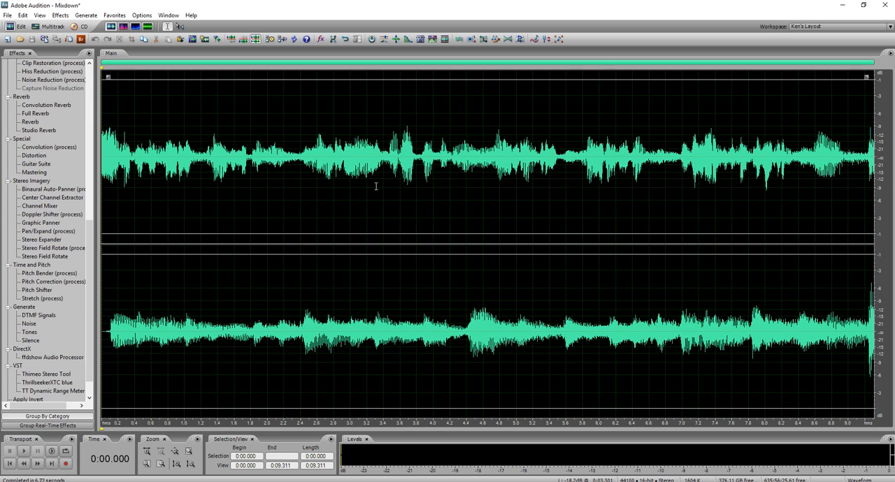
Save the mixdown as a Windows PCM file in the mono2stereo folder, with a file name starting with "AT40 5TH".
click(376, 186)
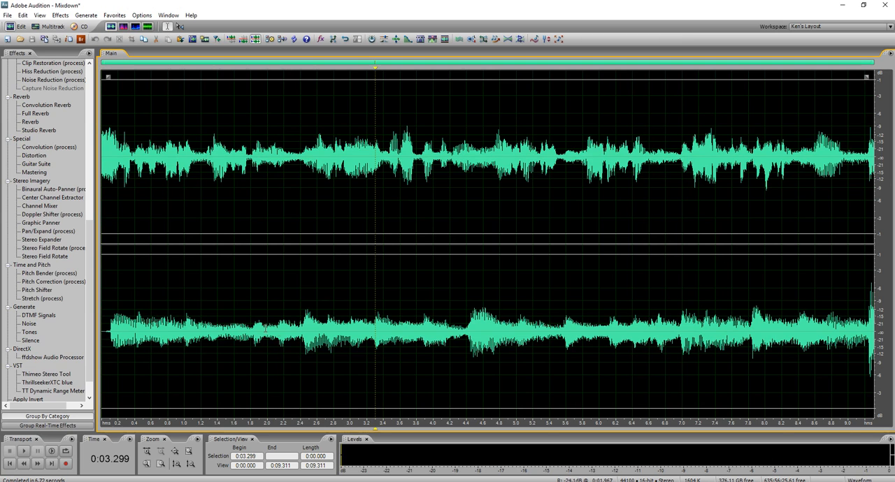
key(ctrl+s)
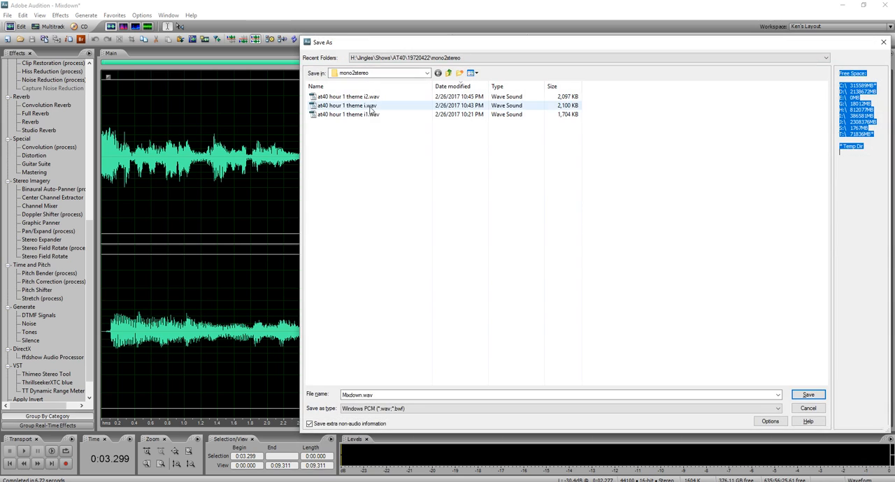
double_click(384, 395)
text(AT)
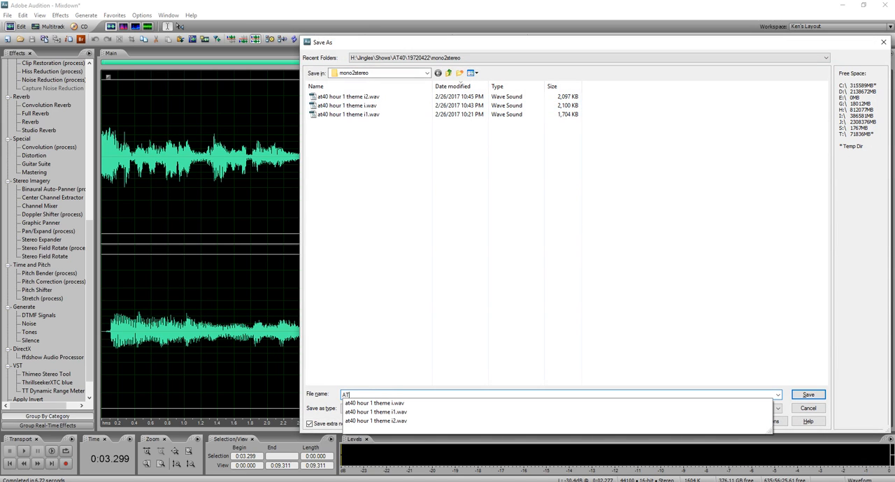
text(40 5TH LNID i)
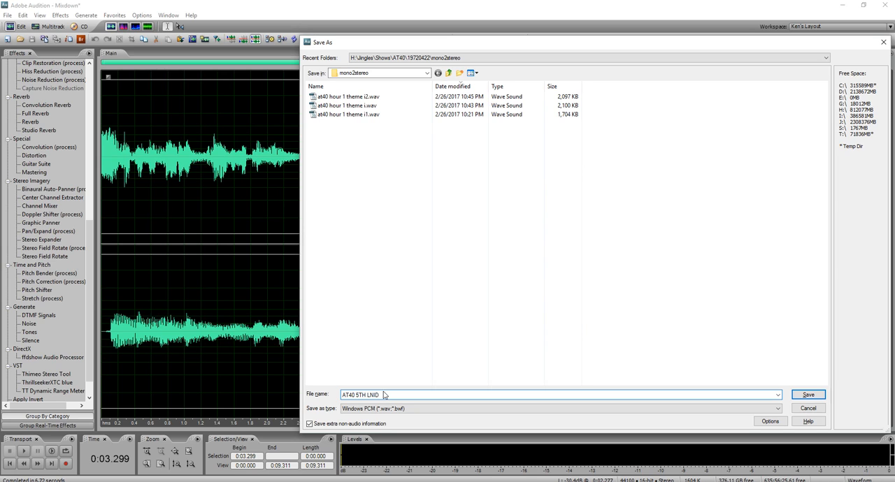
Save the mixdown as "AT40 5TH LNID i" in the mono2stereo folder and open that file in DC 7.
click(807, 395)
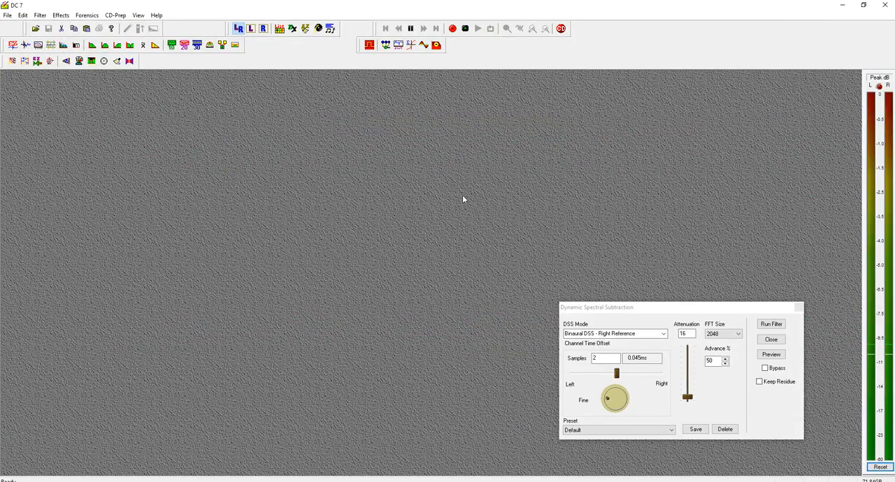
click(7, 15)
click(28, 24)
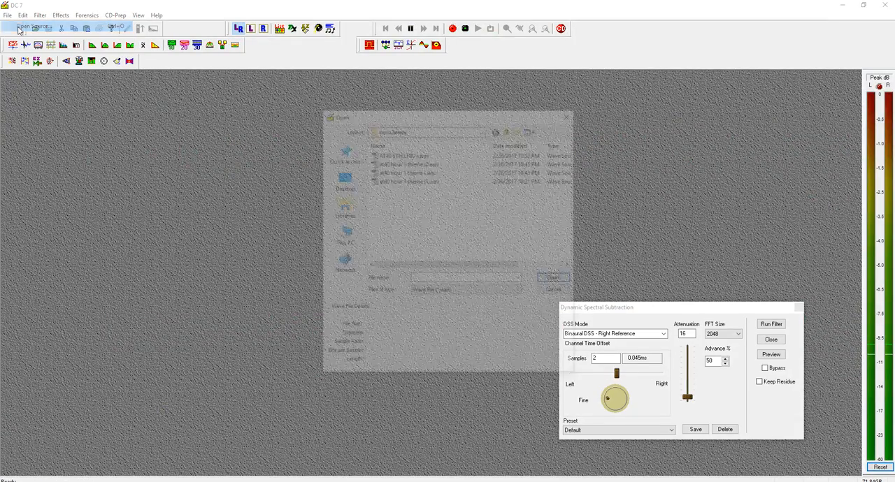
double_click(402, 153)
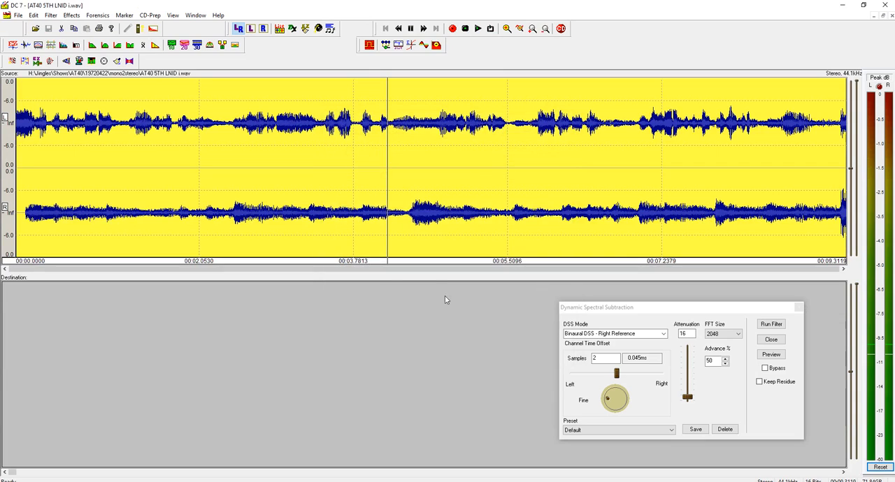
Preview Dynamic Spectral Subtraction, then run it with Binaural DSS - Right Reference and an attenuation of 19, and save the filtered file.
click(769, 354)
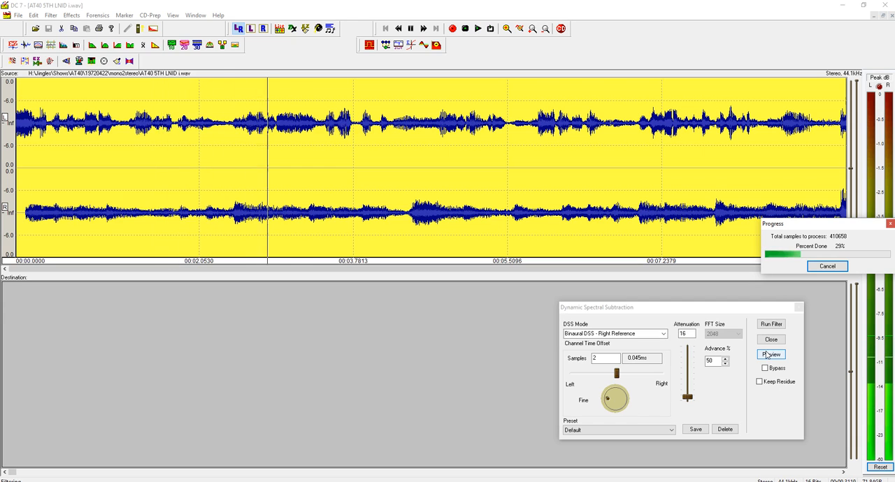
click(771, 355)
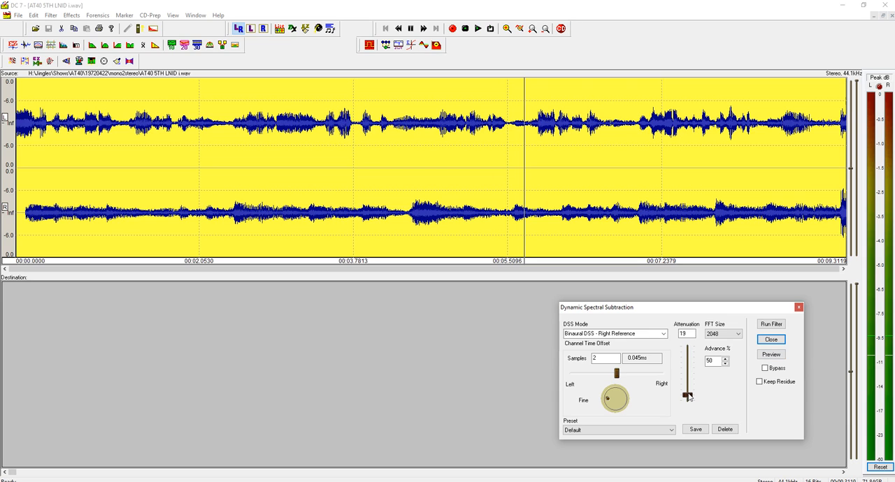
click(769, 325)
click(435, 342)
key(ctrl+s)
key(Return)
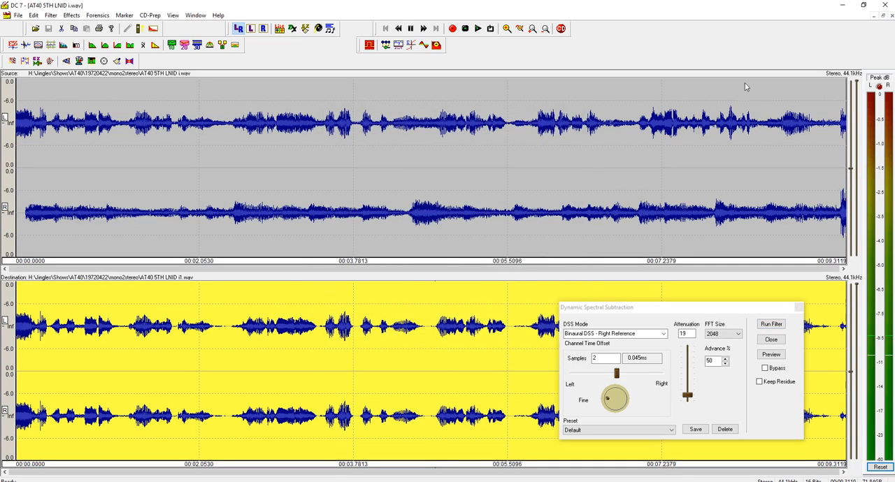
Close the file in DC 7, then import AT40 5TH LNID i1.wav into the Audition multitrack session at 0:22.611 on Casey Track MONO.
click(884, 14)
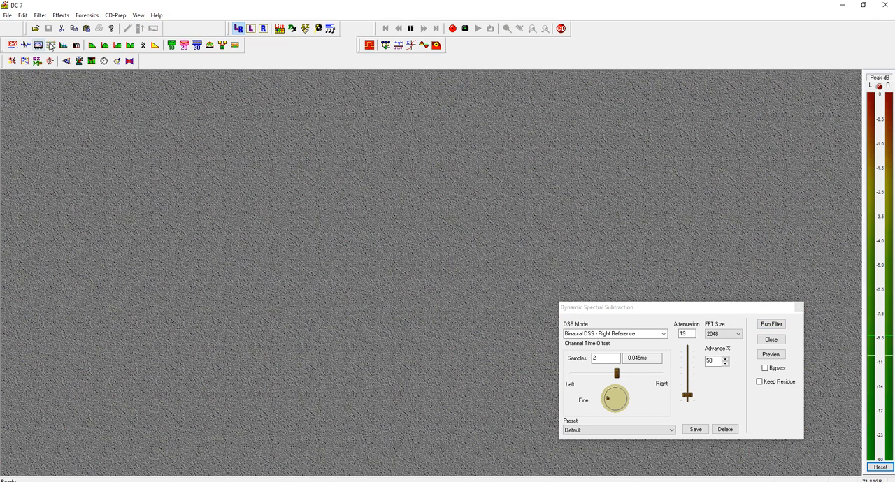
click(842, 6)
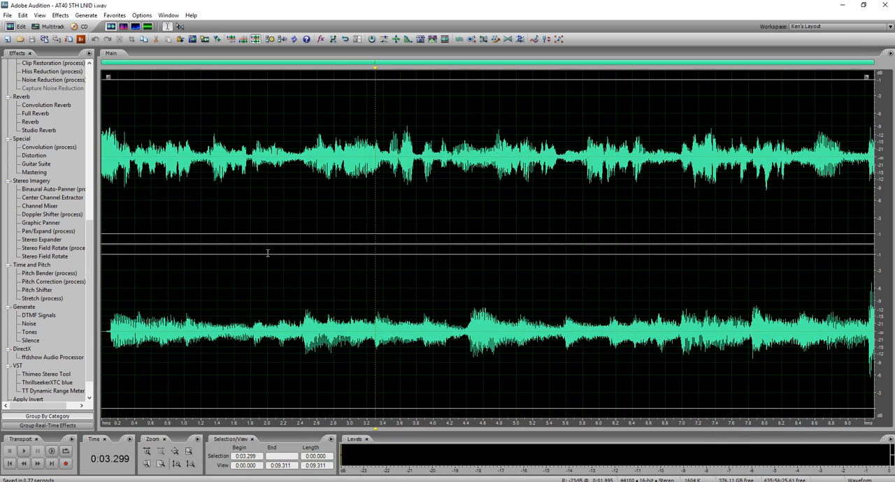
key(9)
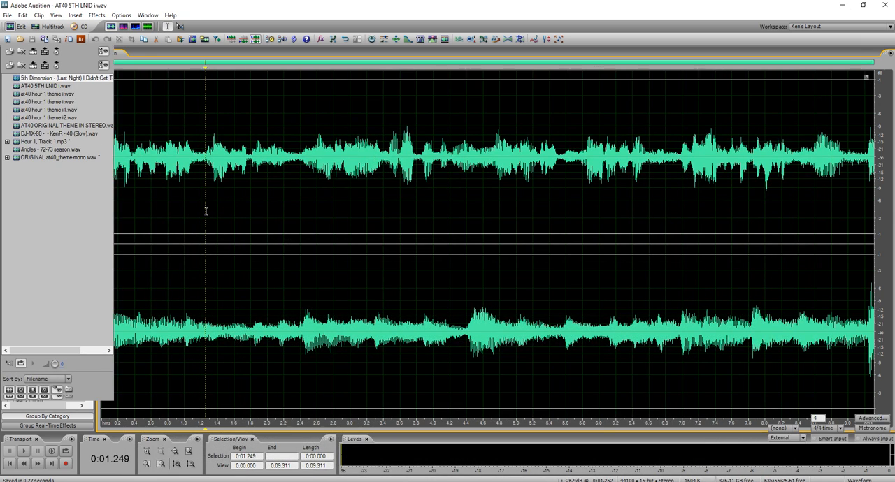
key(ctrl+i)
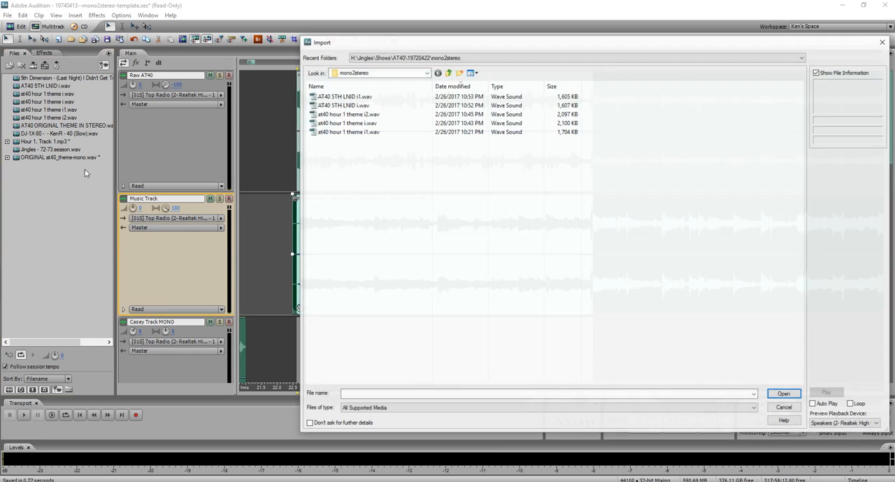
double_click(343, 98)
drag(52, 95, 324, 336)
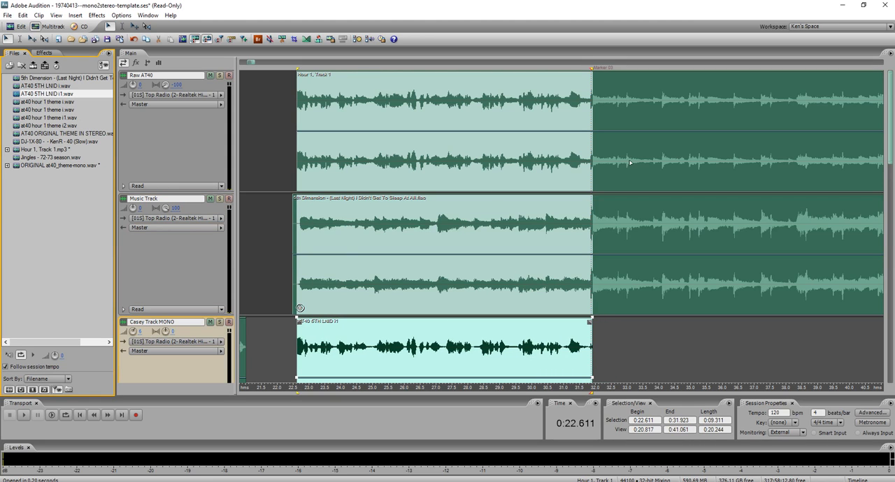
Delete the Raw AT40 audio from 0:21.904 to 0:32.702, keeping the song and the isolated voice.
drag(617, 160, 274, 175)
key(Delete)
scroll(279, 235, down, 2)
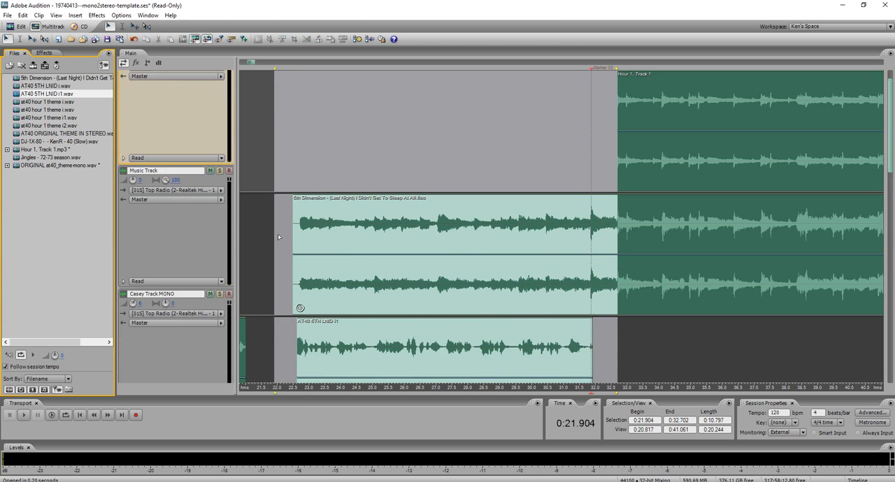
click(324, 225)
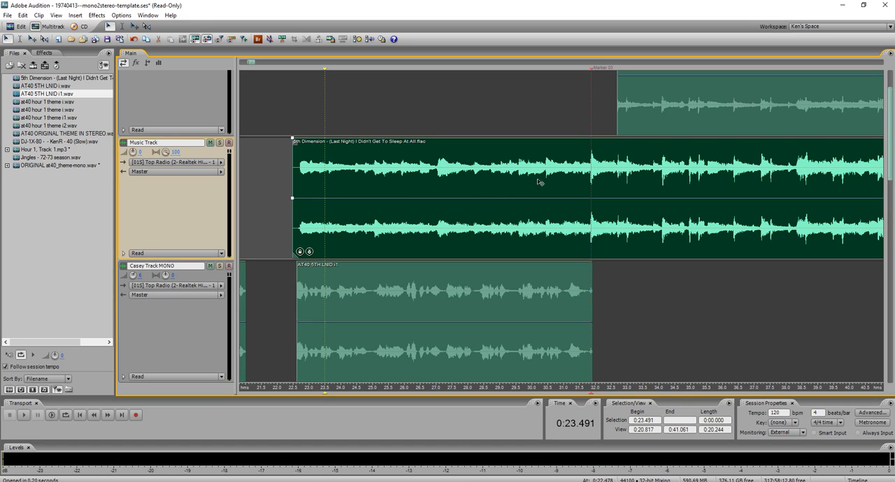
Solo Casey Track MONO and listen to the start of the new voice clip from 0:22.510.
scroll(228, 219, down, 1)
scroll(289, 275, up, 4)
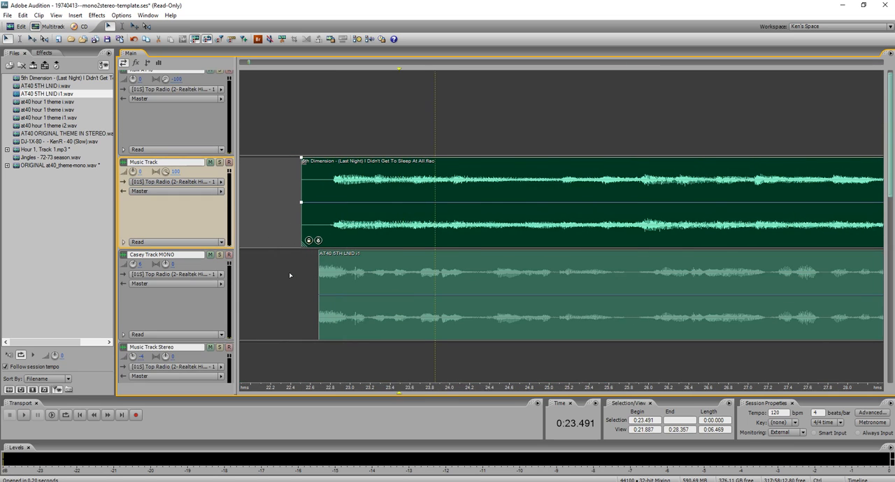
click(220, 255)
scroll(198, 282, up, 2)
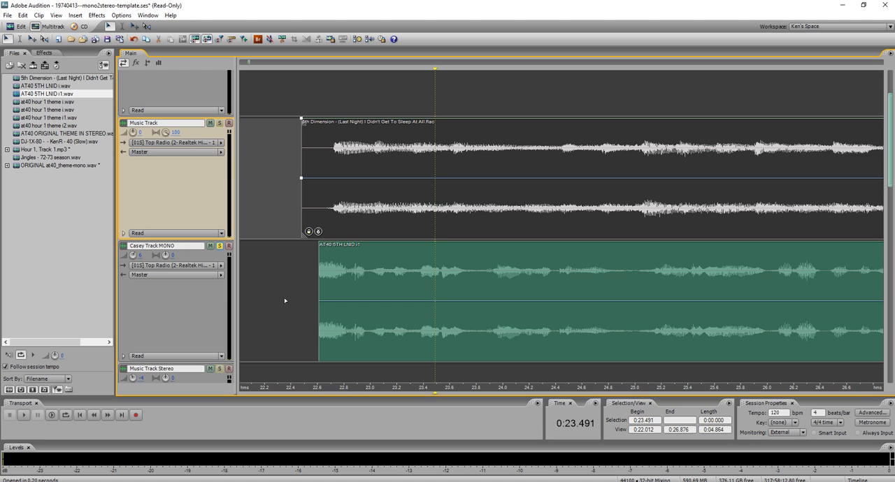
scroll(298, 292, up, 2)
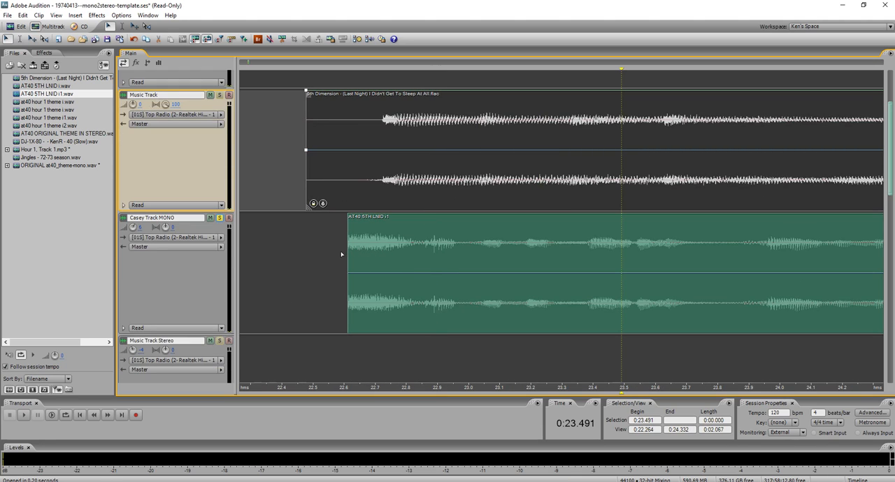
click(323, 265)
key(space)
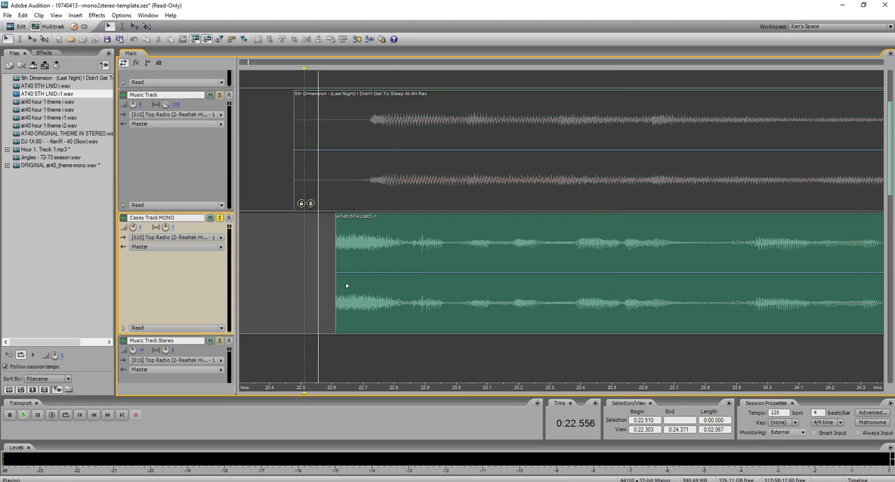
key(space)
Split the new voice clip at about 0:22.86 and delete the part before the split.
scroll(405, 266, up, 3)
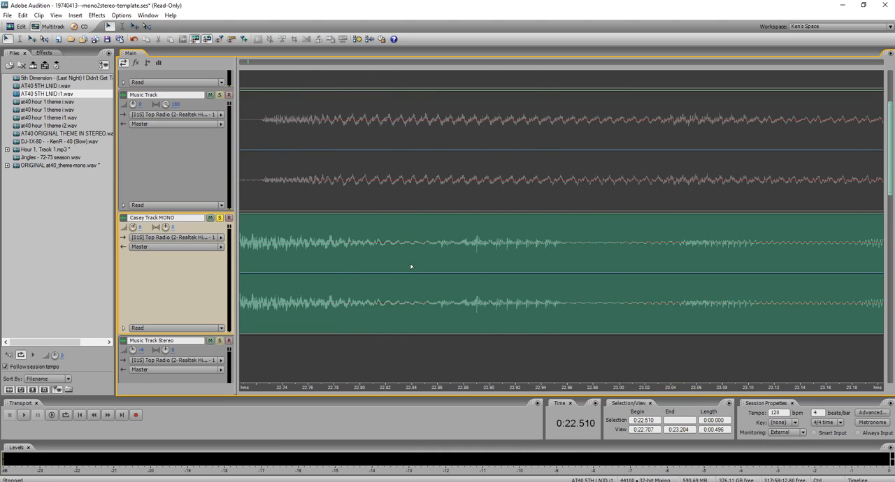
click(434, 247)
key(ctrl+k)
click(423, 253)
key(Delete)
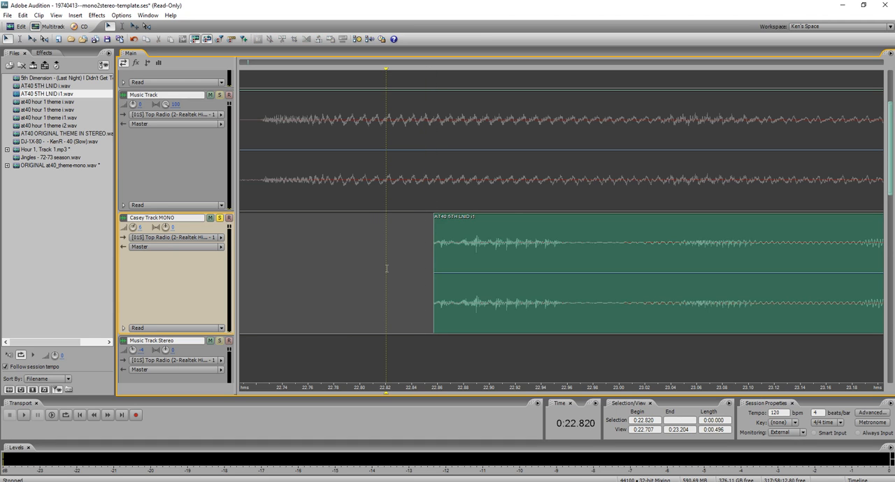
Listen to the soloed voice clip from 0:22.820 and again near its end from 0:30.654.
scroll(386, 268, down, 7)
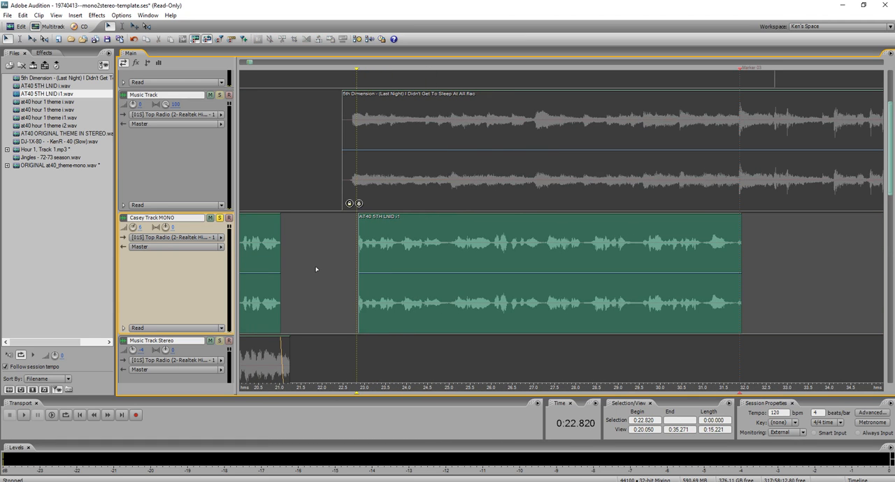
key(space)
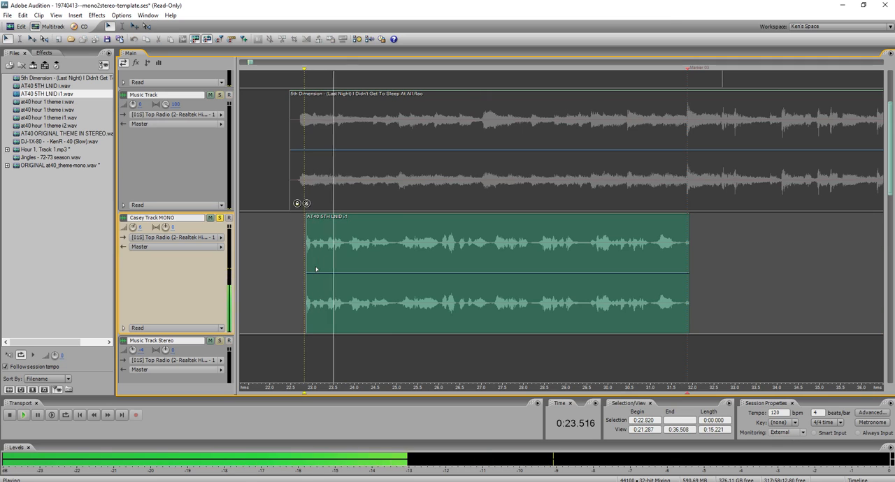
key(space)
click(636, 264)
key(space)
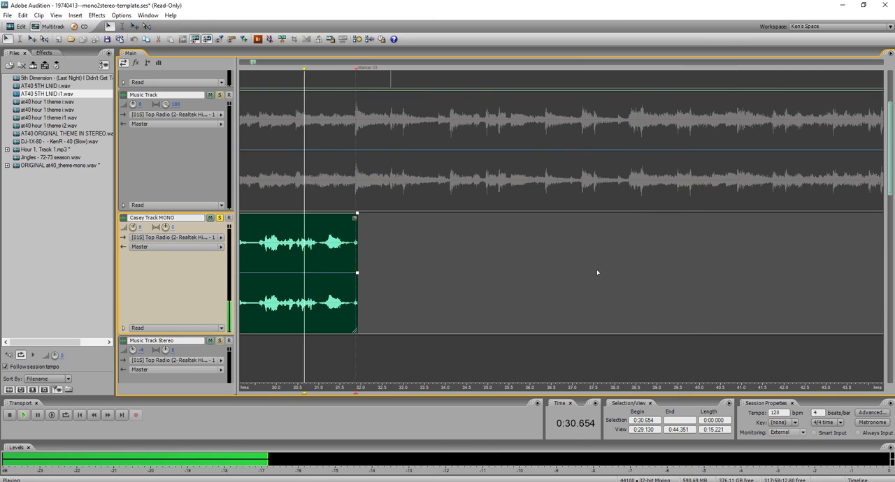
key(space)
Trim the voice clip's end to about 0:31.8 and add a fade-out starting at about 0:31.65.
scroll(327, 263, up, 3)
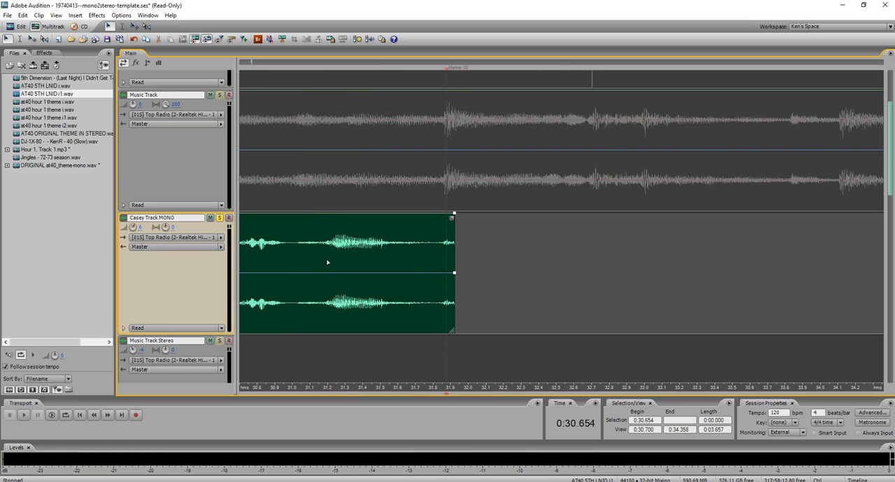
drag(455, 252, 433, 262)
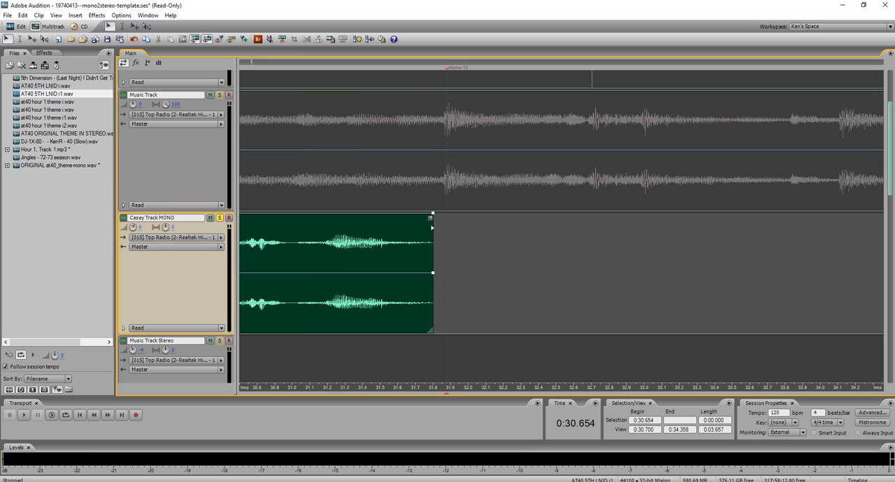
drag(417, 228, 406, 238)
Listen to the voice clip's faded ending from 0:31.101.
click(310, 237)
scroll(330, 246, up, 2)
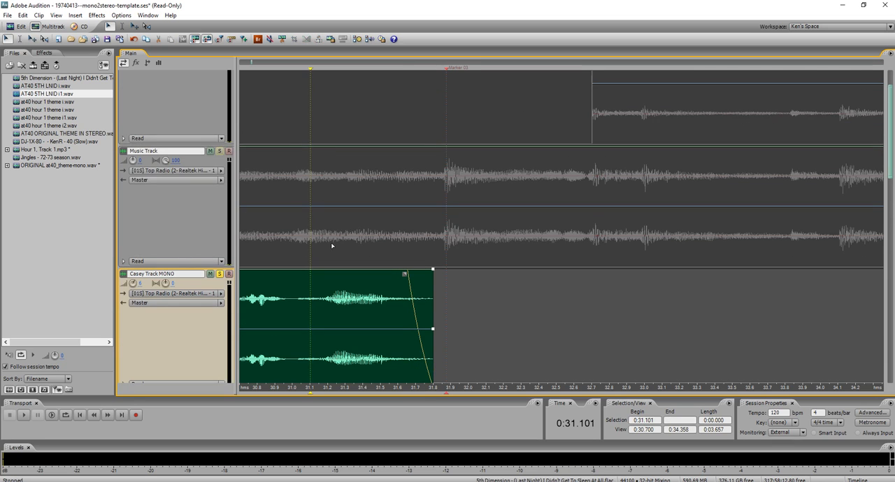
key(space)
key(space)
Go to the end of the song near 3:19 and turn off the solo on Casey Track MONO.
scroll(329, 271, down, 1)
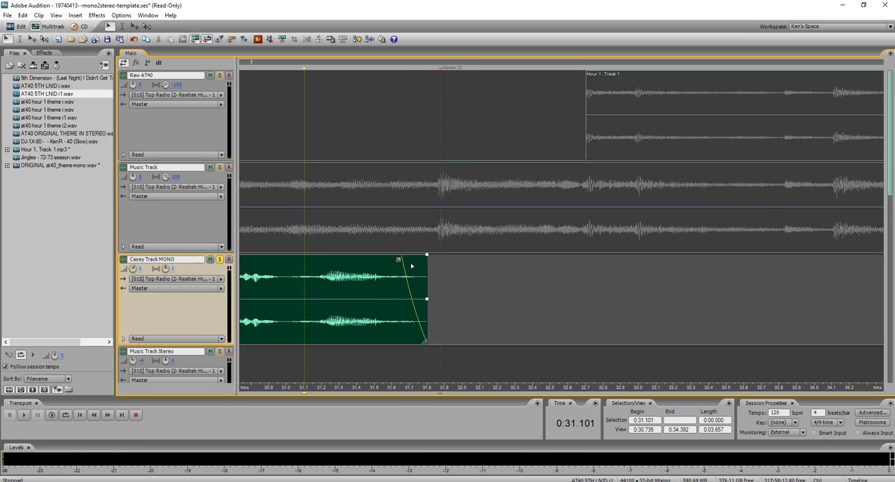
scroll(439, 275, down, 6)
scroll(458, 277, down, 4)
click(425, 248)
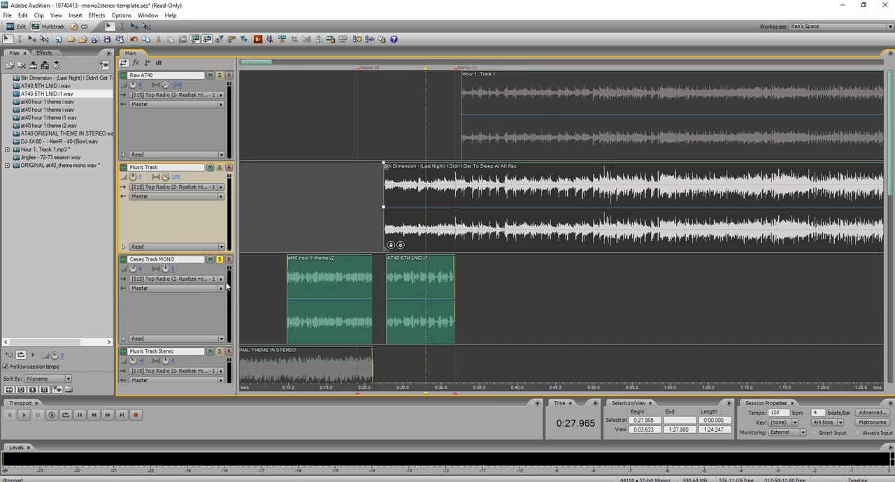
scroll(244, 282, down, 2)
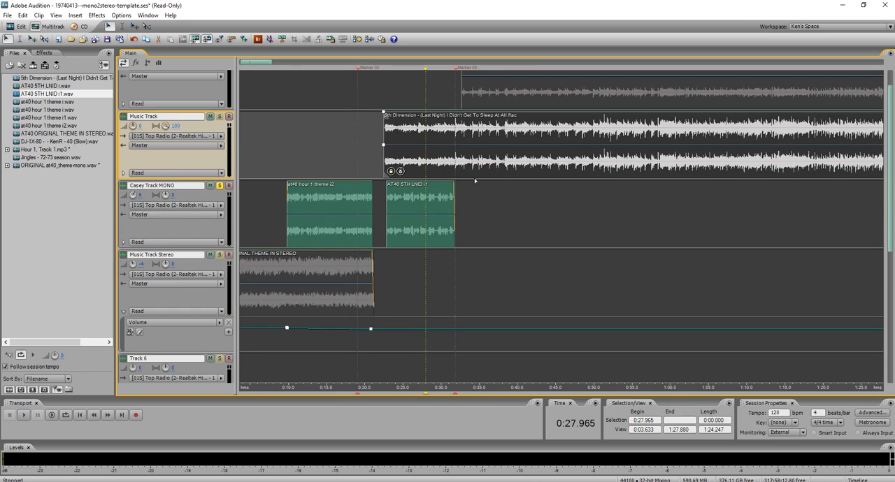
scroll(346, 181, down, 4)
scroll(679, 159, up, 1)
scroll(687, 152, up, 4)
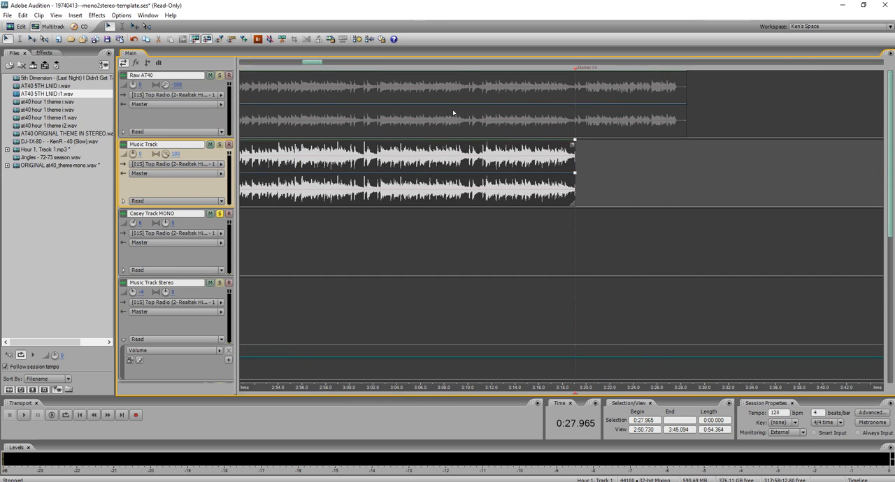
scroll(234, 97, up, 2)
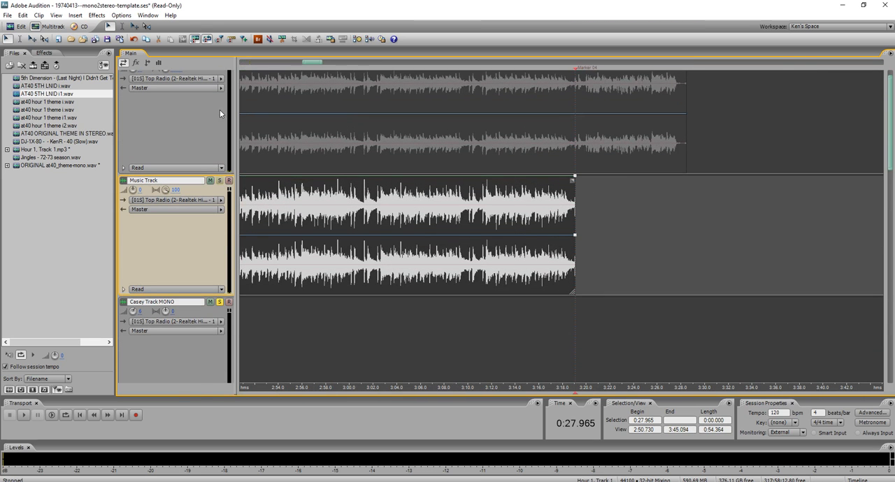
scroll(225, 116, up, 1)
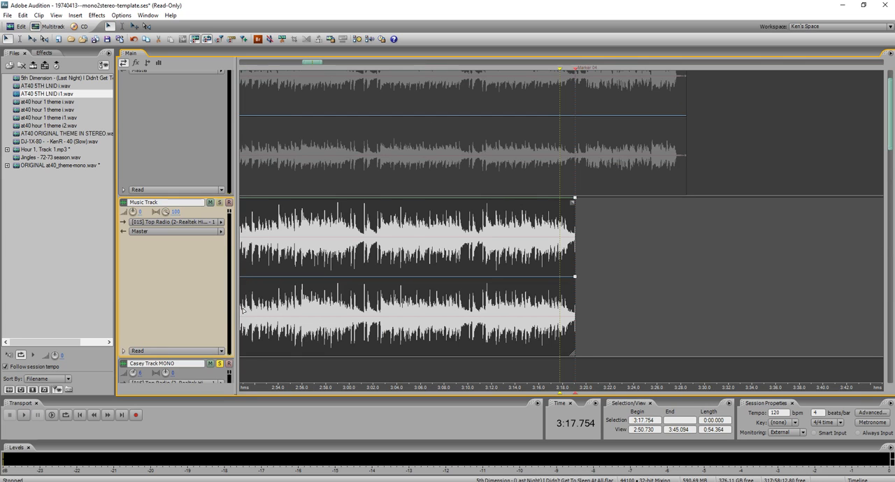
click(221, 366)
Listen to Raw AT40 from 3:18.386 past the end of the song clip to hear the voice-over.
scroll(222, 366, up, 1)
click(567, 207)
key(space)
scroll(184, 242, down, 1)
scroll(577, 232, up, 4)
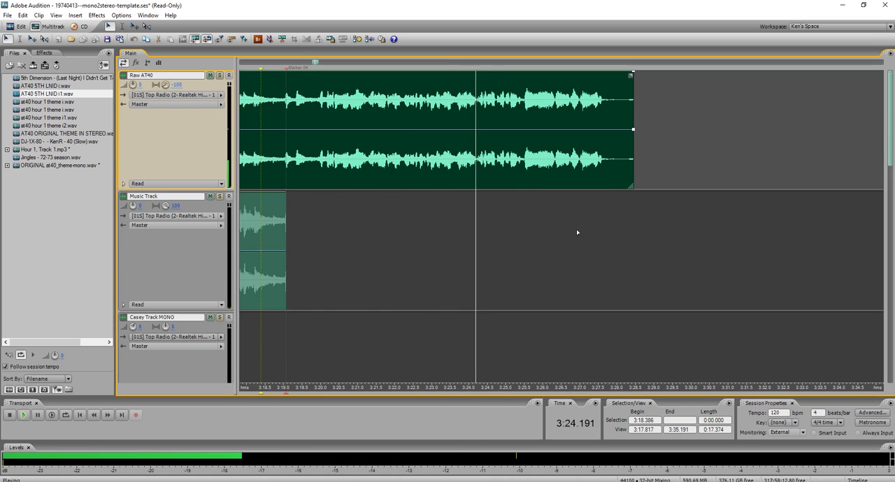
key(space)
Extend the song clip's end to about 3:25.6 and listen to the ending from 3:25.445.
click(270, 223)
drag(286, 223, 528, 225)
click(522, 177)
key(space)
key(space)
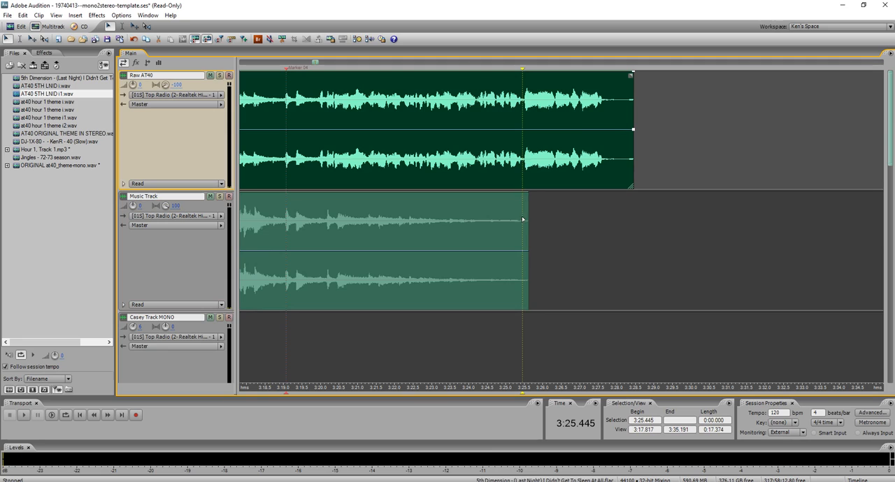
Select 3:19.708 to 3:25.615 across Raw AT40 and the song, and mix the range down to a new stereo file.
drag(309, 176, 528, 182)
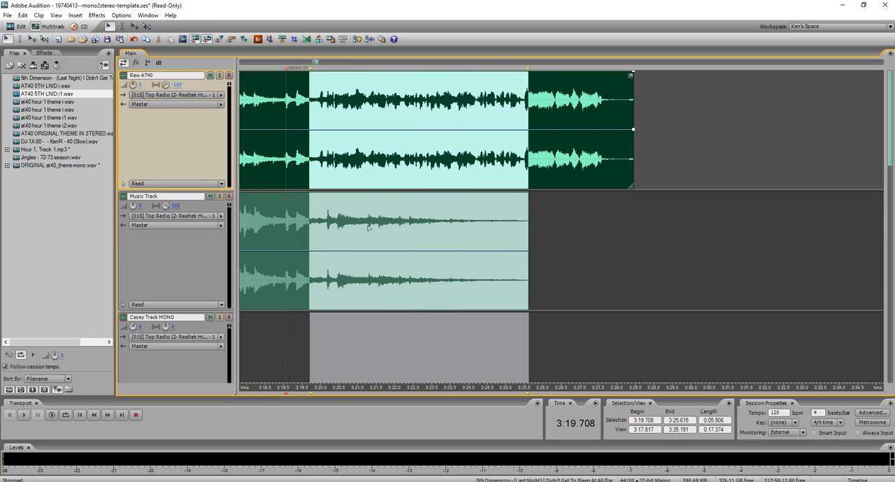
key(ctrl+shift+m)
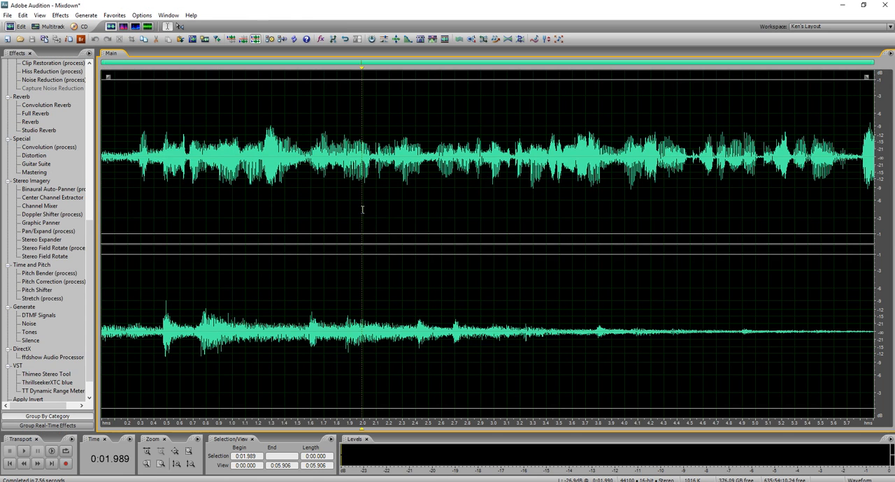
Save the mixdown as AT40 5TH LNID o.wav in the mono2stereo folder.
key(ctrl+s)
click(364, 97)
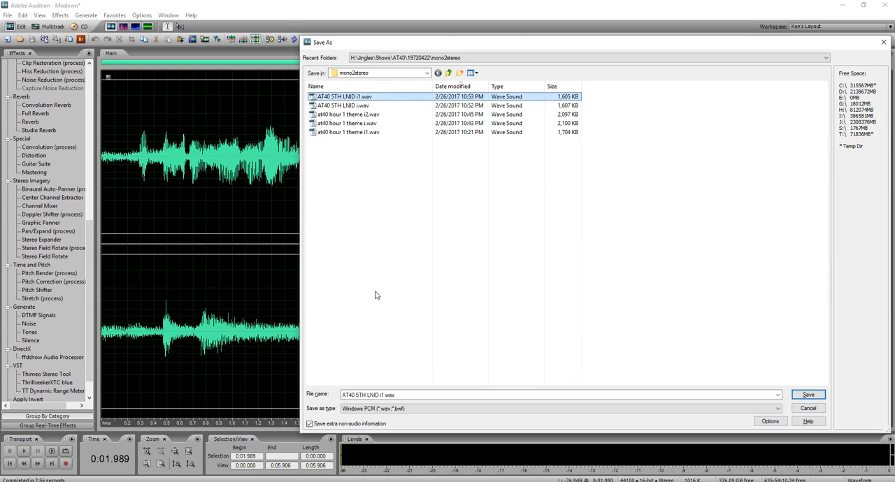
click(392, 395)
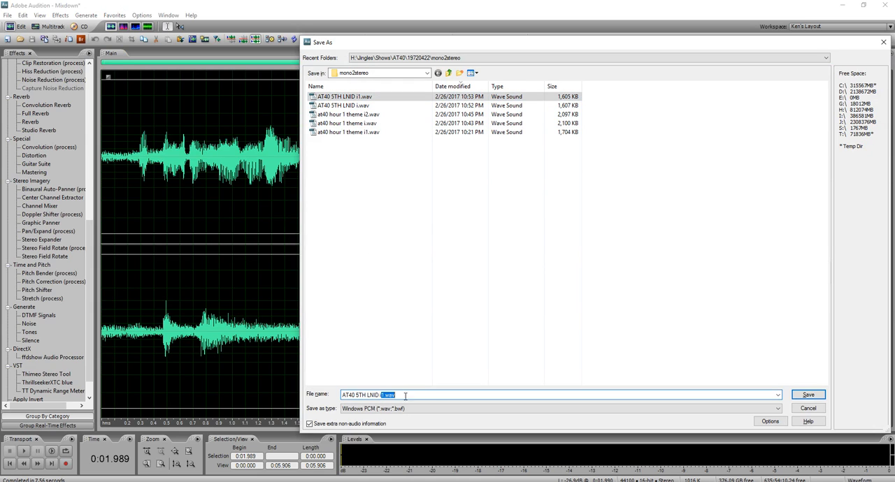
key(BackSpace)
text(o)
key(Return)
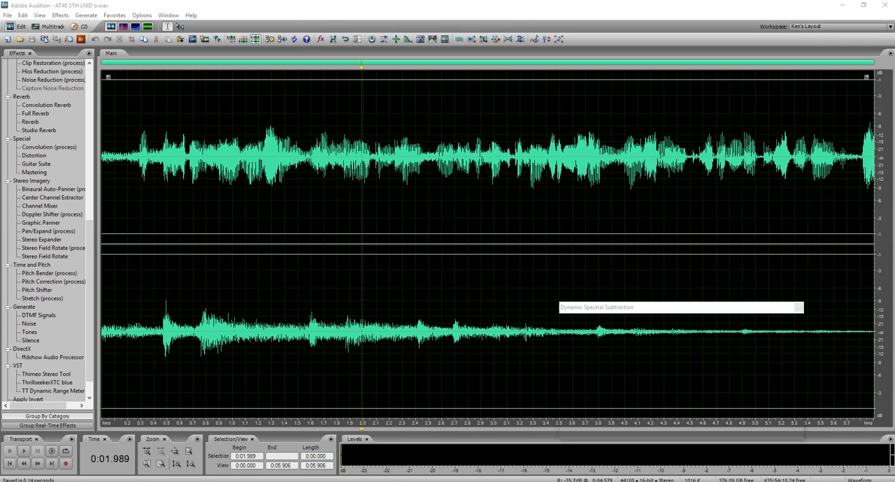
Switch to DC 7 and open AT40 5TH LNID o.wav from the mono2stereo folder.
key(alt+Tab)
click(7, 15)
click(28, 24)
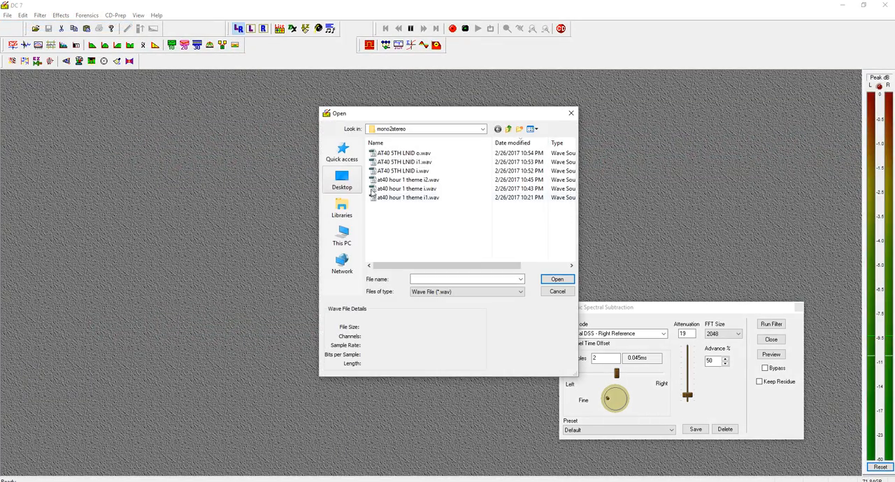
click(412, 153)
double_click(412, 153)
Preview Dynamic Spectral Subtraction, set the attenuation to 16, and run the filter into AT40 5TH LNID o1.wav.
click(771, 354)
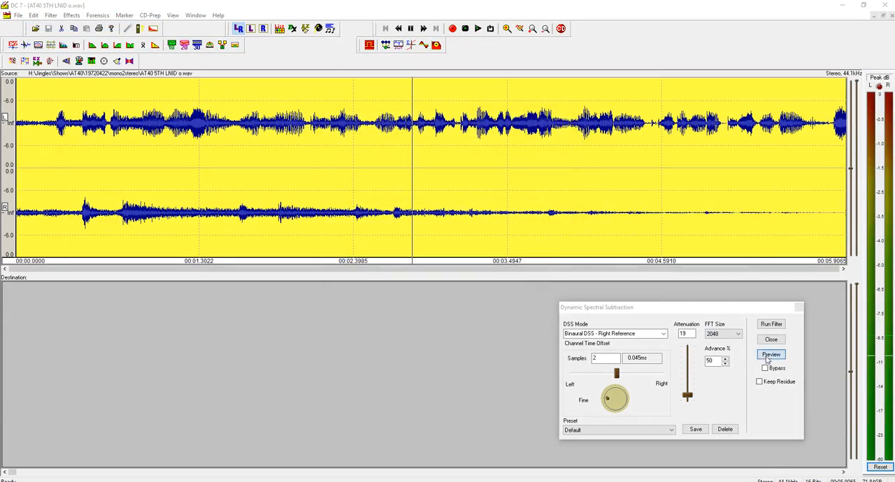
drag(688, 396, 689, 400)
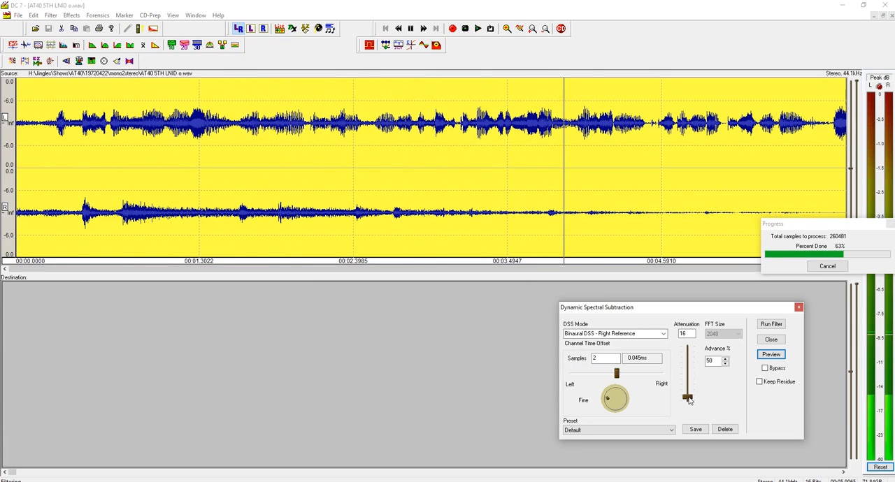
click(767, 326)
click(408, 343)
key(ctrl+s)
key(Return)
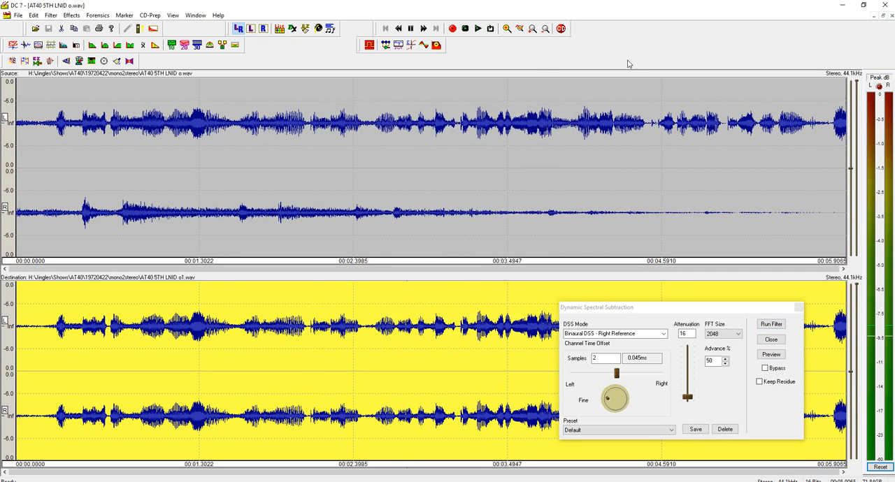
Close the processed files, minimize DC 7 and return to the multitrack session in Adobe Audition.
click(889, 16)
click(843, 5)
key(9)
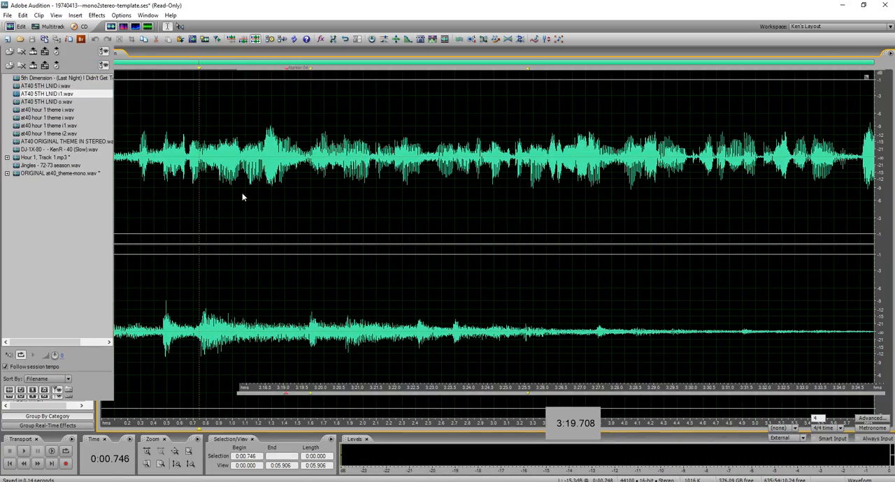
Import AT40 5TH LNID o1.wav and place it on Casey Track MONO starting at 3:19.708.
double_click(73, 230)
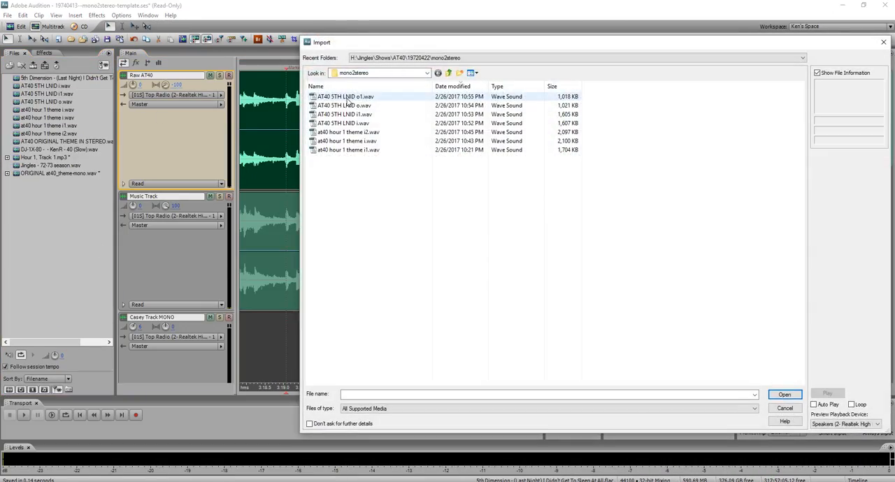
double_click(352, 97)
drag(61, 110, 342, 342)
Delete the Raw AT40 audio up to about 3:25.6 that the isolated voice clip replaces.
drag(381, 149, 529, 148)
key(Delete)
click(365, 138)
scroll(375, 212, down, 3)
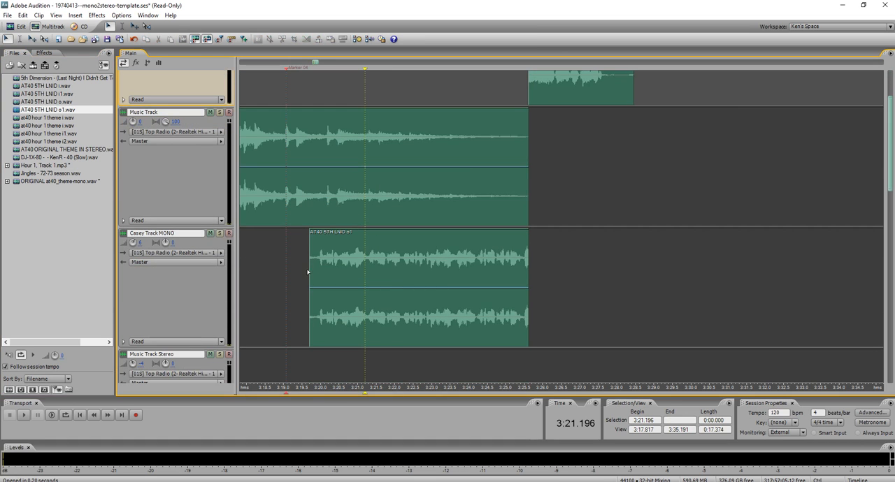
Solo Casey Track MONO and listen to the start of the isolated voice clip from about 3:19.972.
scroll(308, 273, up, 6)
click(377, 266)
click(376, 265)
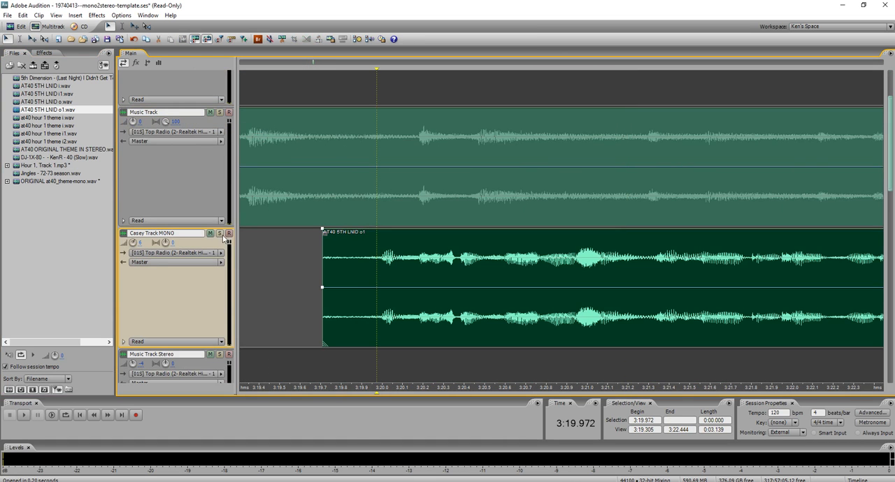
click(221, 234)
key(space)
key(space)
Split the isolated voice clip just before the first word, at about 3:19.95, and delete the part before the split.
click(302, 270)
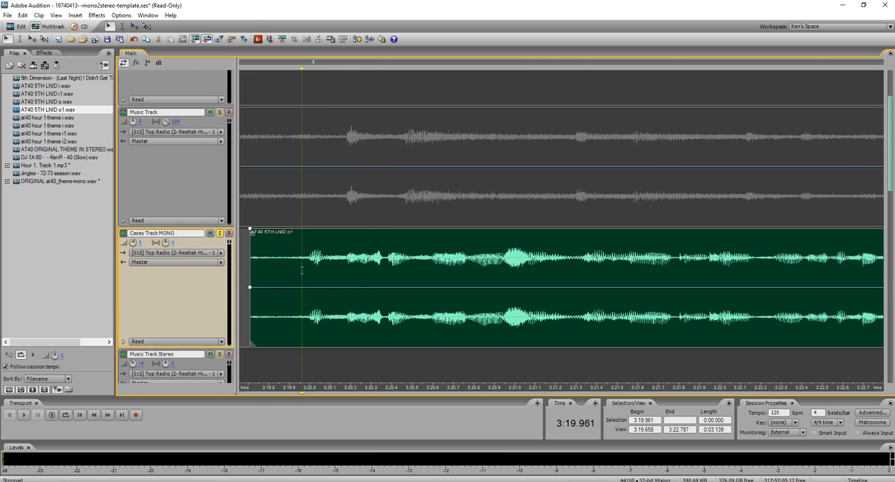
drag(302, 271, 300, 270)
key(ctrl+k)
key(Delete)
click(290, 269)
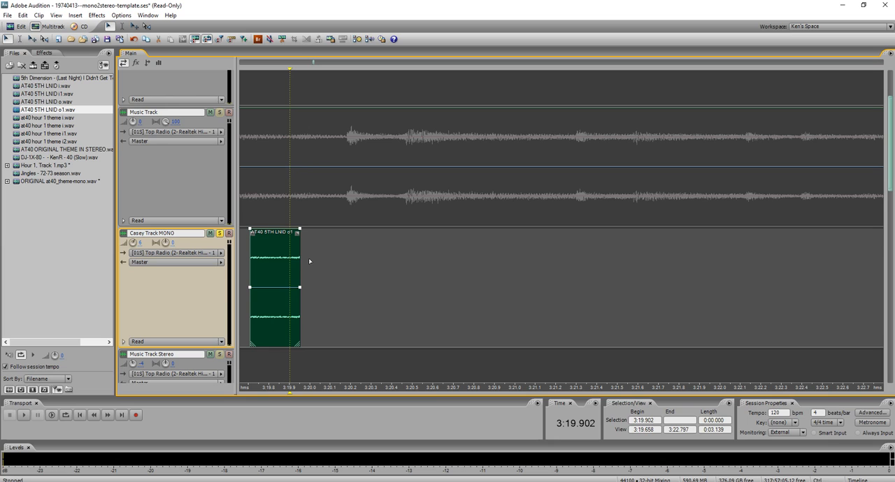
key(ctrl+z)
key(Delete)
Add a short fade-in to the start of the trimmed voice clip and listen to it from 3:19.826.
click(310, 255)
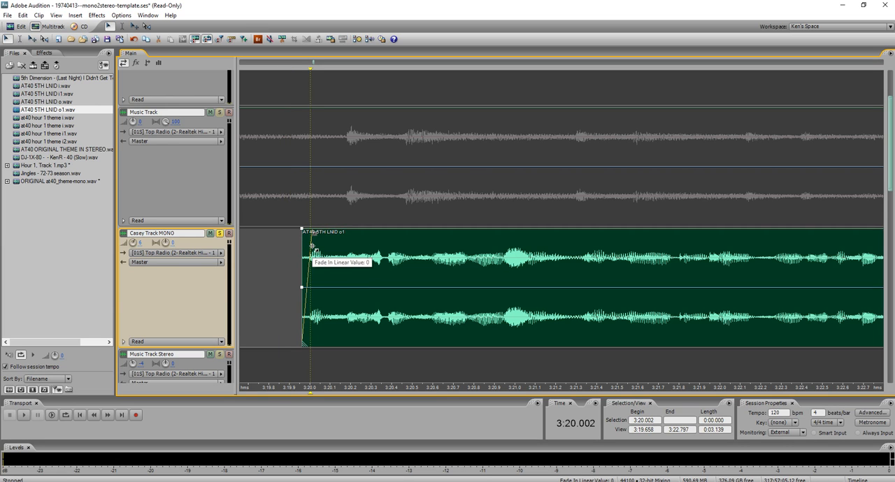
click(278, 264)
key(space)
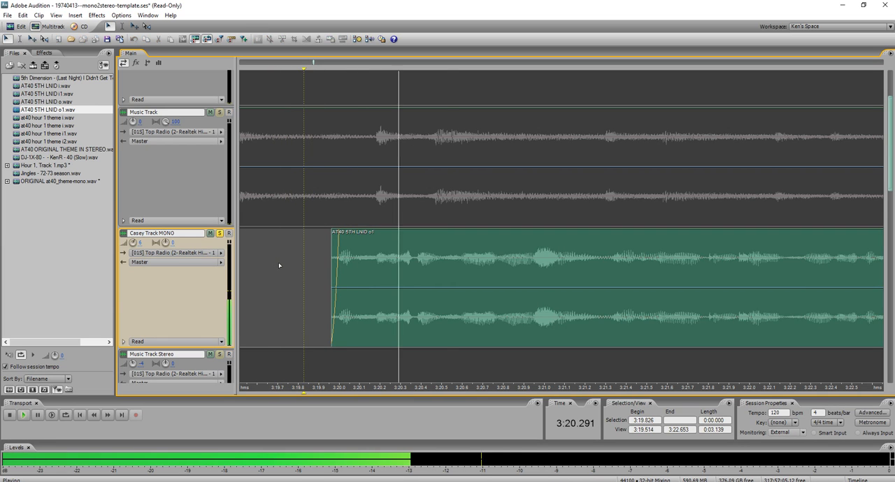
key(space)
Turn off the solo on Casey Track MONO and move the 5th Dimension song clip from Music Track to Track 6.
scroll(529, 252, down, 6)
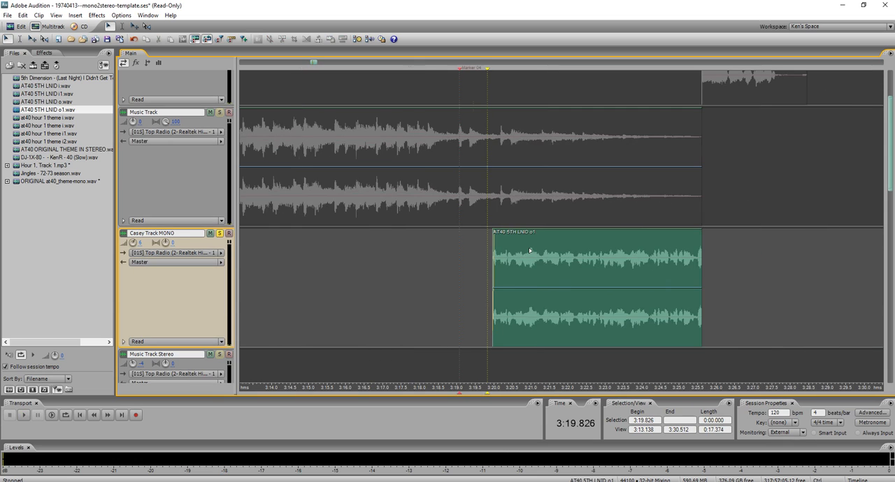
click(220, 233)
scroll(529, 231, down, 8)
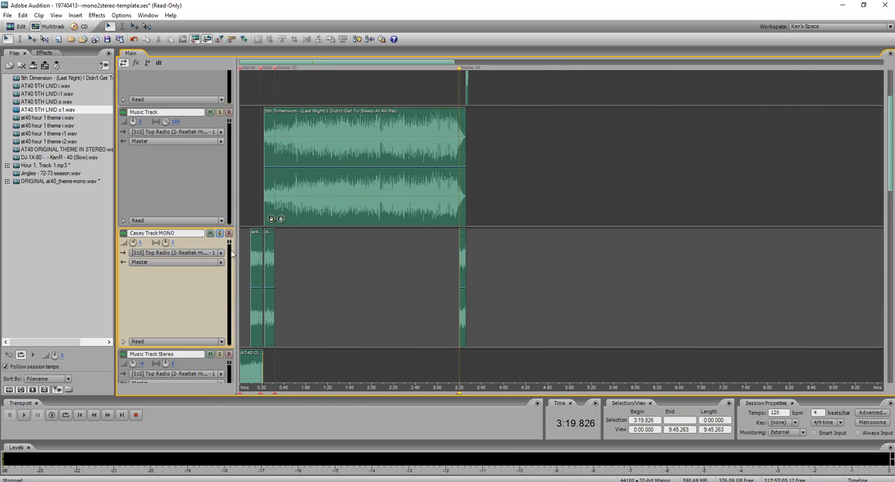
scroll(249, 256, down, 3)
drag(318, 144, 317, 322)
scroll(290, 243, down, 3)
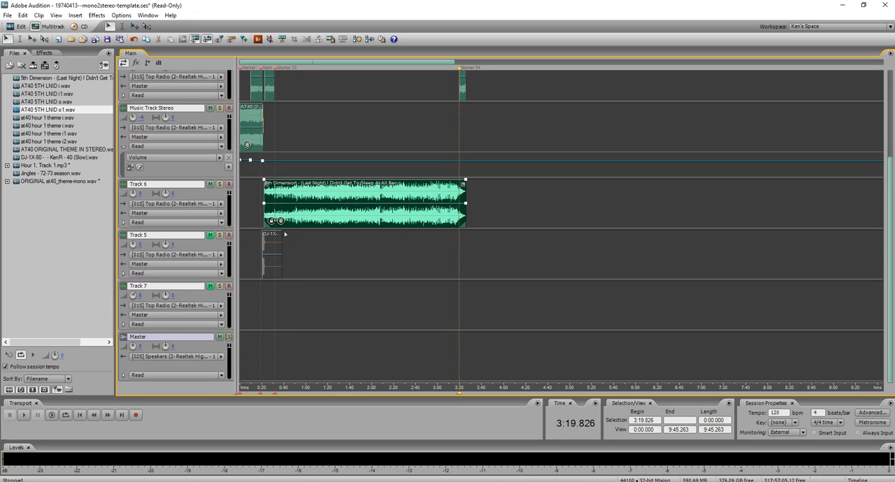
Unmute Track 5, which holds the DJ-1X-80 jingle, and place the cursor at 0:09.852.
click(210, 236)
scroll(245, 232, up, 2)
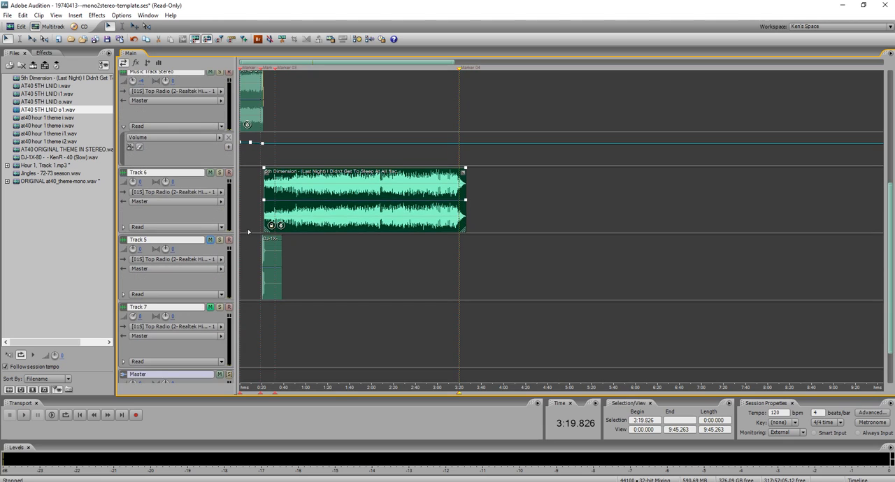
click(250, 218)
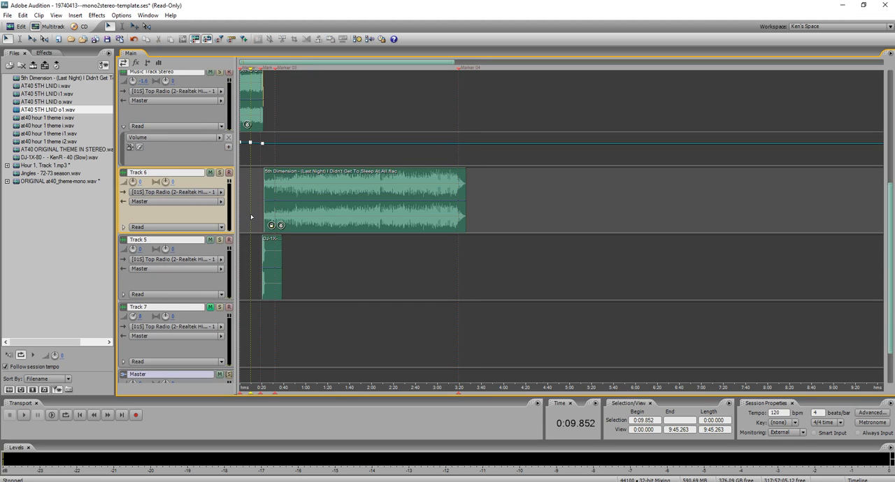
scroll(321, 165, down, 2)
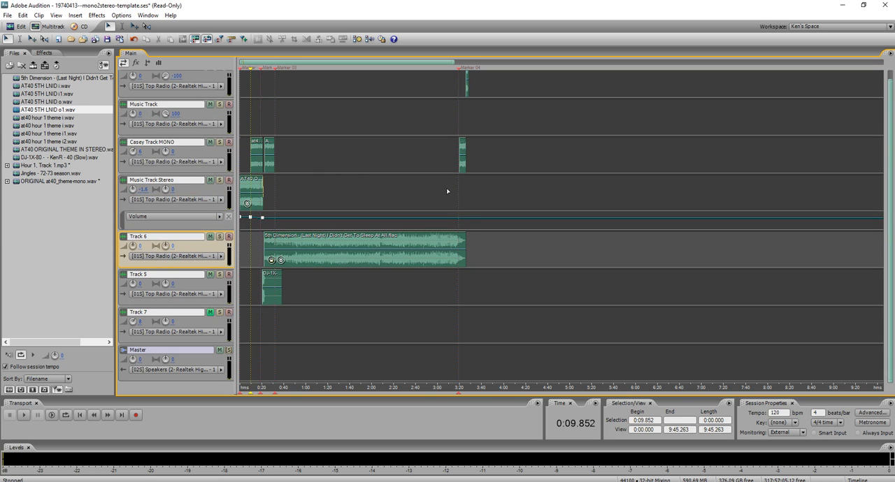
Move the remaining Raw AT40 clip down to Casey Track MONO, starting at 3:25.615 right after the voice clip.
scroll(438, 188, up, 5)
drag(424, 82, 425, 155)
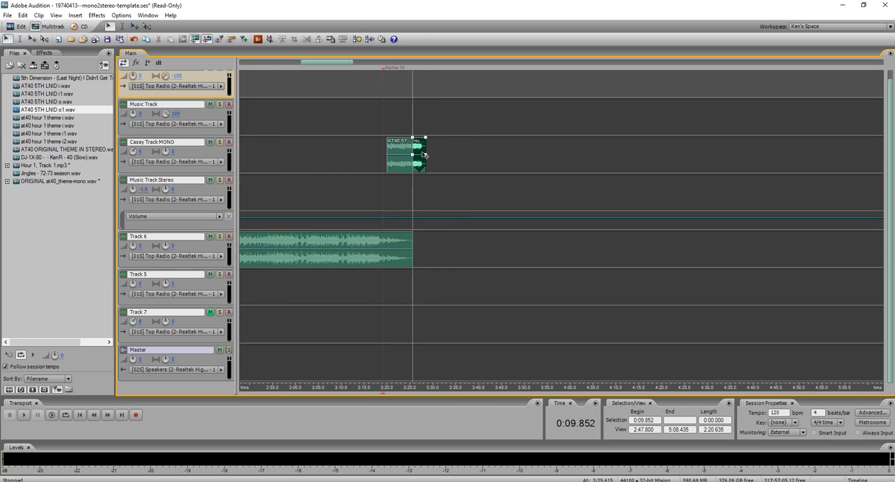
scroll(463, 194, up, 3)
Listen from 3:24.432 across the join between the isolated voice and the jingle that follows it.
scroll(285, 217, up, 4)
click(286, 217)
key(space)
scroll(286, 216, up, 4)
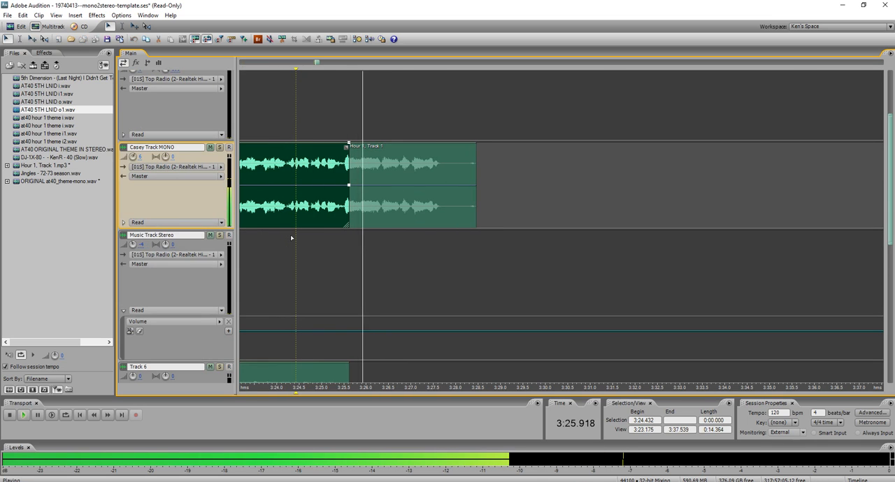
scroll(382, 232, down, 1)
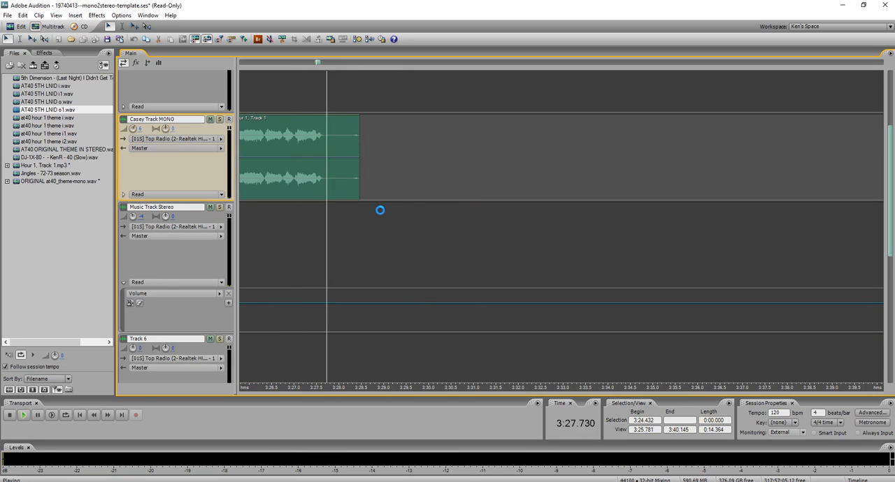
key(space)
scroll(406, 251, down, 1)
scroll(174, 250, down, 1)
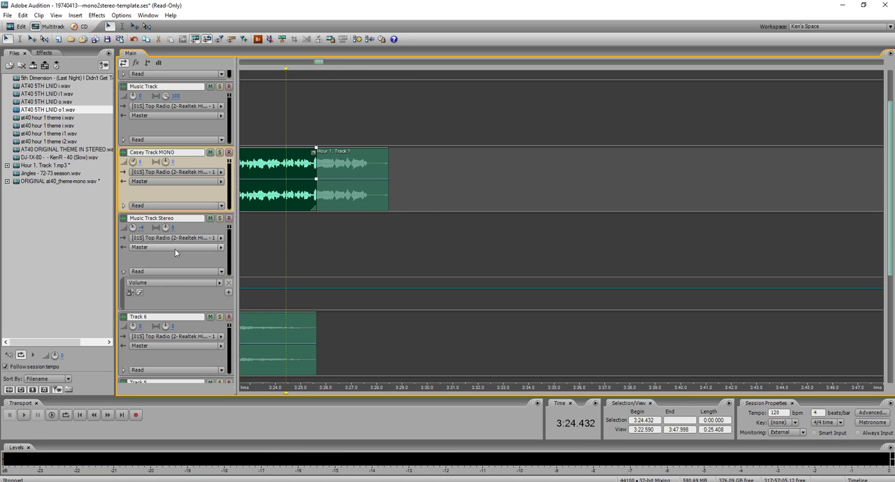
Import Track01.wav from the AT40 Jingles folder into the session.
double_click(51, 222)
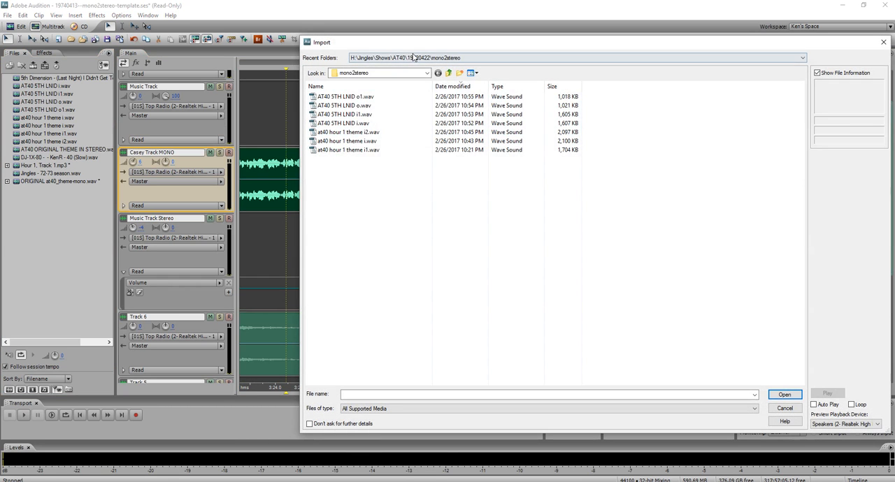
click(412, 57)
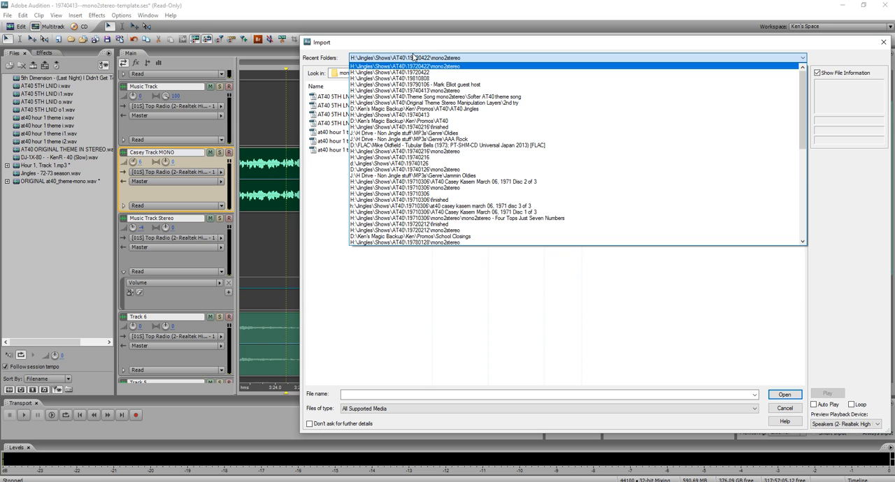
click(514, 109)
double_click(413, 302)
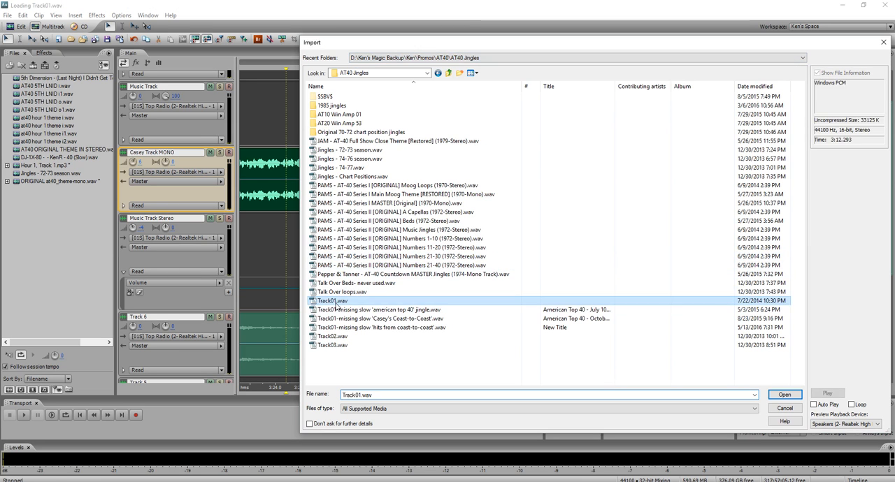
Open Track01.wav for editing and sample its jingles to find the one that follows the voice.
double_click(40, 191)
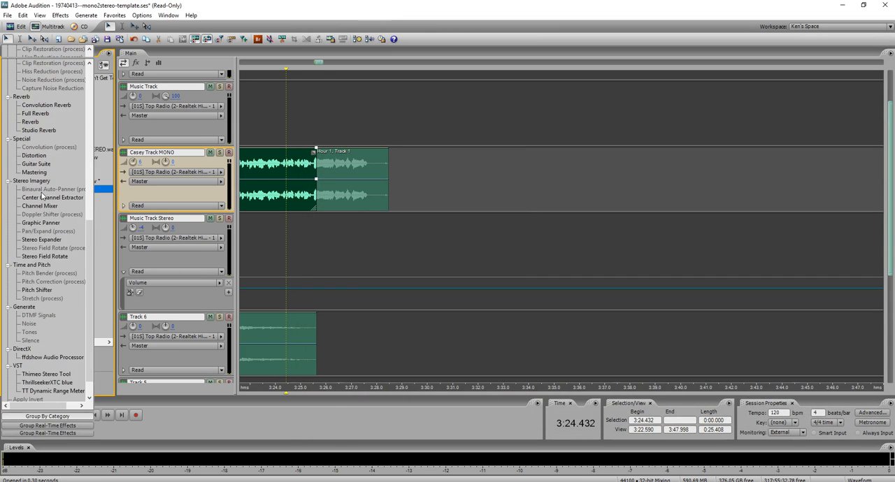
scroll(300, 187, up, 3)
scroll(279, 183, down, 3)
scroll(230, 177, up, 2)
click(247, 174)
key(space)
scroll(279, 175, up, 2)
scroll(419, 176, down, 2)
key(space)
scroll(425, 177, up, 1)
Listen to Track01.wav from 0:41.246, select the jingle up to 0:44.310 and return to the multitrack session.
click(383, 161)
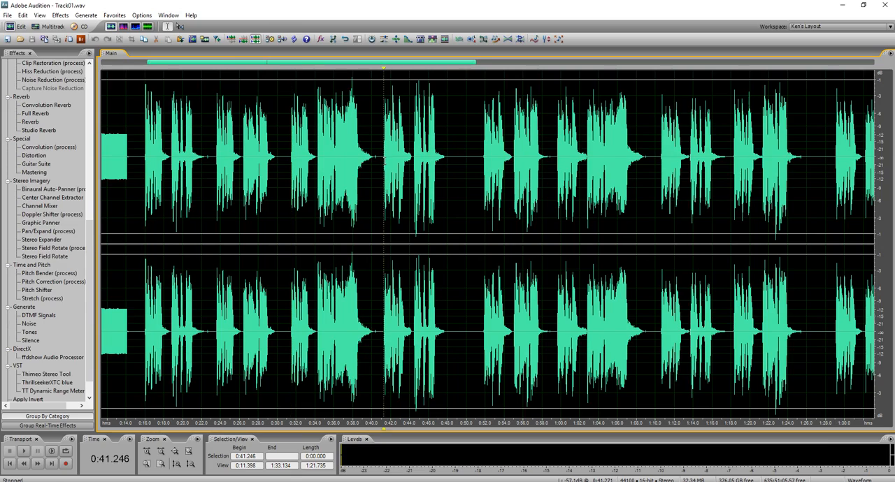
key(space)
key(space)
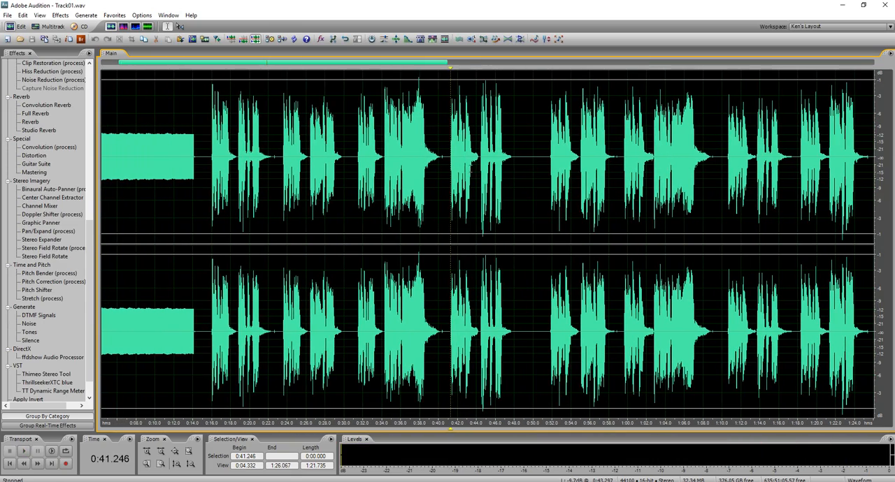
shift+click(479, 168)
key(ctrl+m)
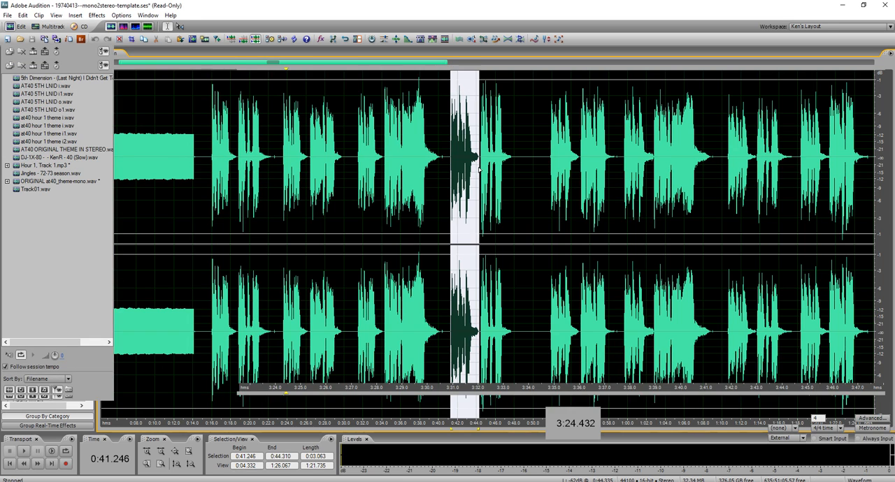
Play the session from 3:24.432 to compare its mono jingle with the selected one.
key(space)
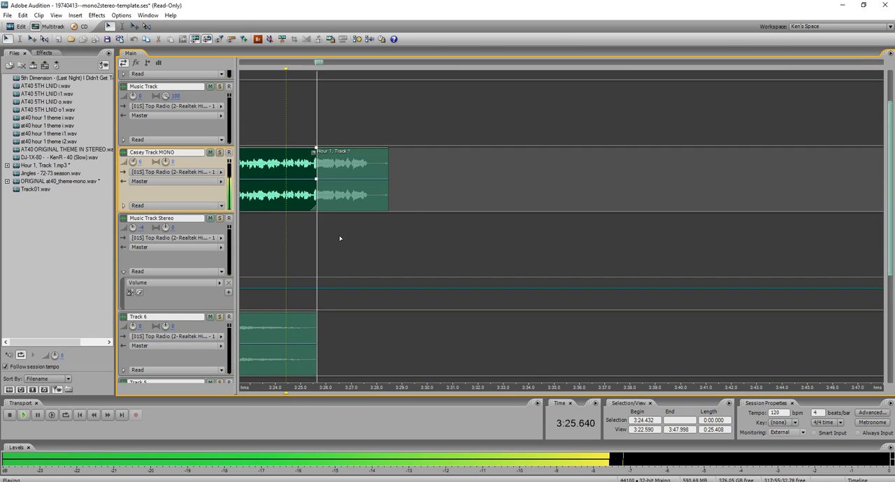
key(space)
key(8)
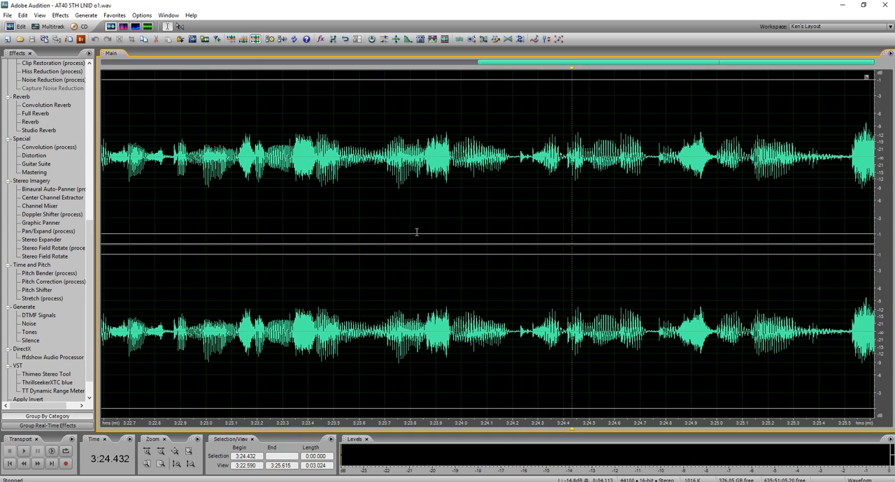
key(9)
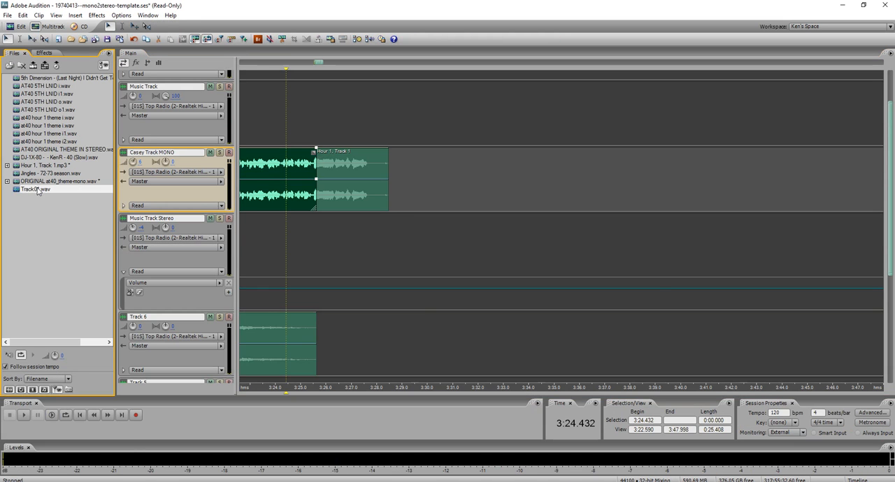
Replay the selected jingle in Track01.wav, audition from 1:10.550 and select that jingle up to 1:13.599.
key(8)
key(space)
key(space)
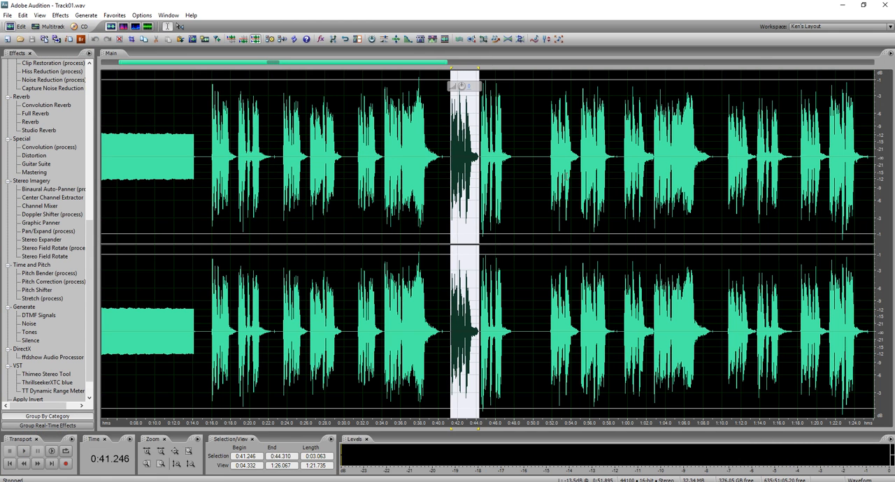
click(728, 172)
key(space)
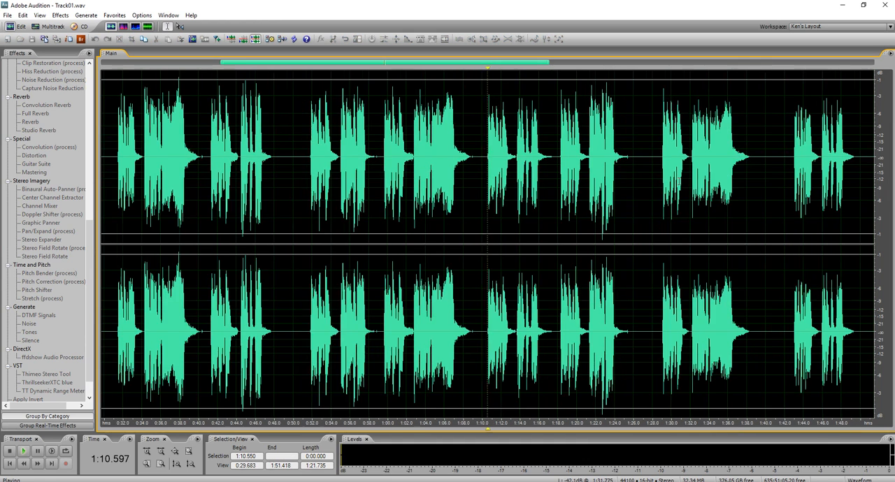
scroll(538, 168, up, 4)
key(space)
shift+click(542, 165)
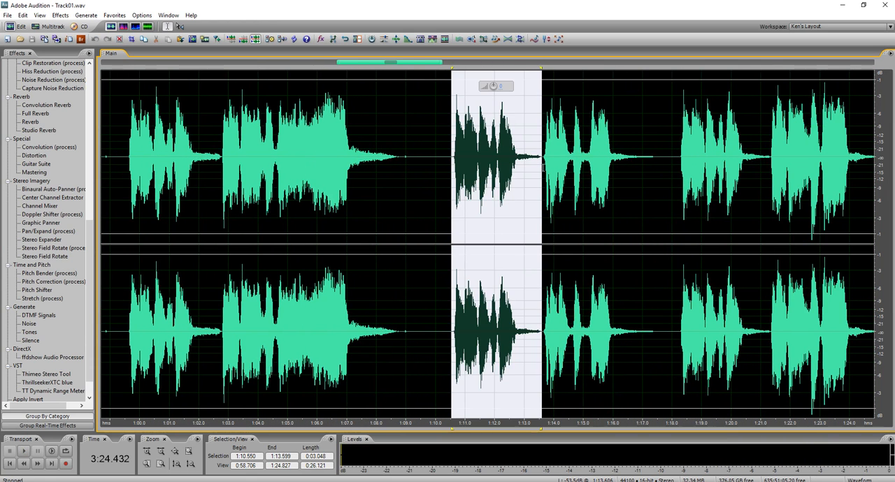
Insert the selected jingle into the session and align it on Music Track Stereo with the mono jingle at about 3:25.4.
key(Print)
key(8)
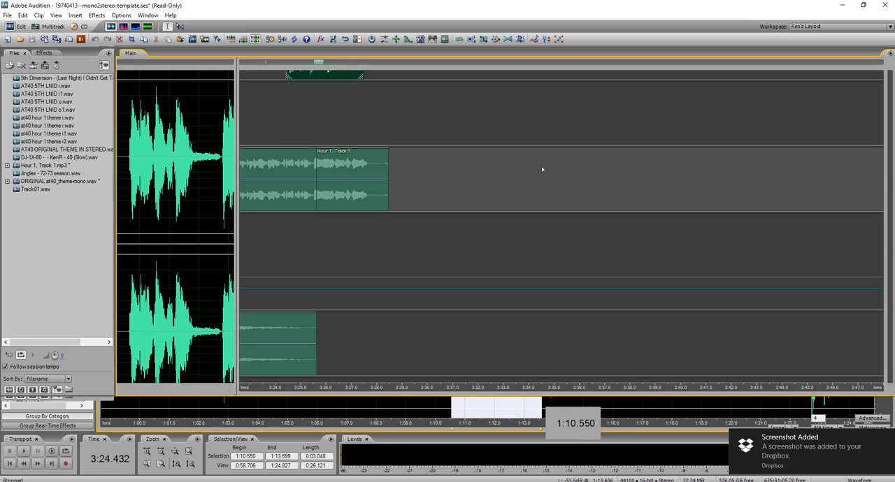
drag(319, 74, 341, 232)
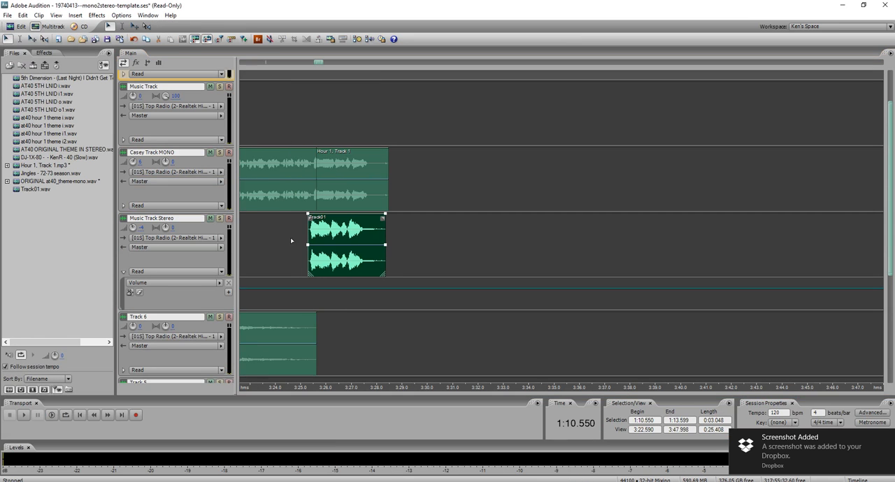
scroll(282, 228, up, 4)
drag(448, 241, 460, 237)
scroll(421, 235, up, 1)
scroll(421, 235, up, 2)
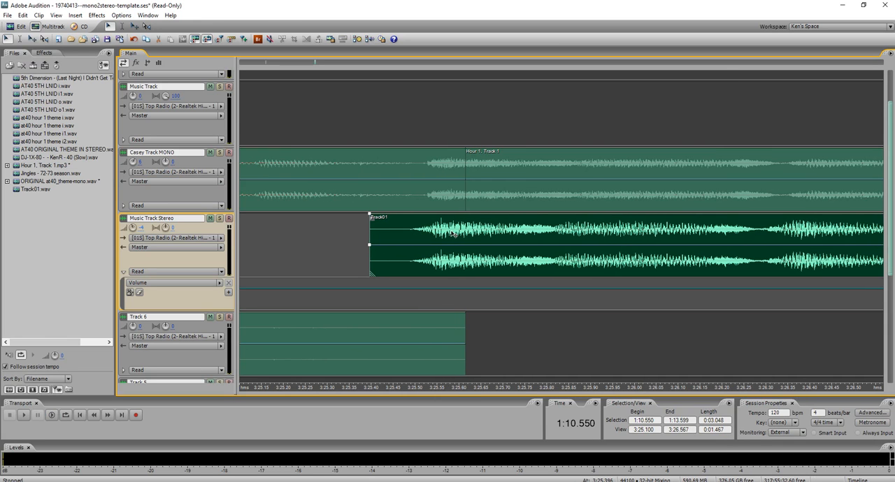
scroll(437, 222, down, 1)
scroll(437, 223, down, 1)
drag(561, 228, 567, 229)
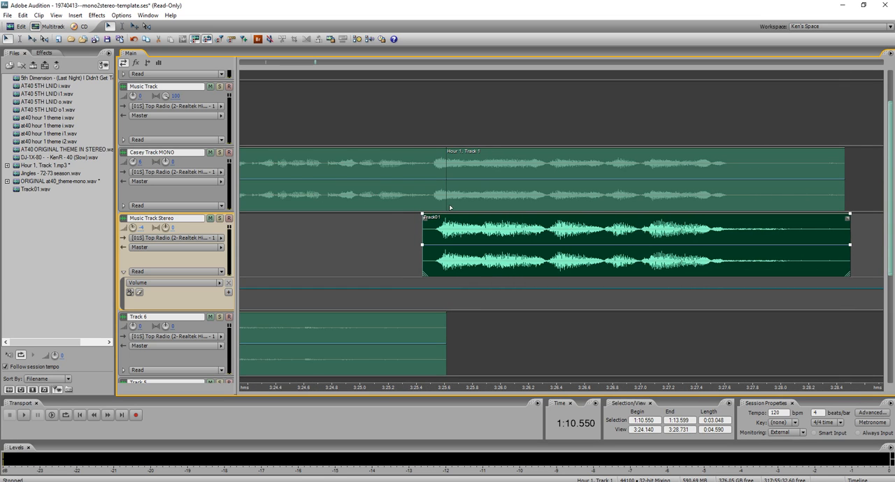
Delete the Hour 1, Track 1 mono jingle clip from Casey Track MONO and play from 3:25.176.
click(450, 207)
key(Delete)
click(385, 207)
key(space)
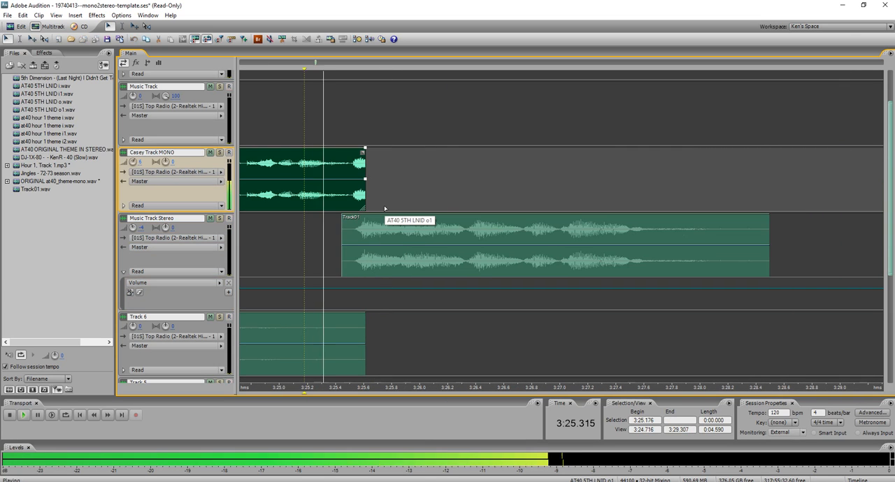
Trim the mono jingle remnant off the voice clip's end and shift the Track01 clip slightly earlier, checking playback from 3:24.803.
key(space)
drag(353, 201, 362, 240)
key(Delete)
click(345, 180)
click(253, 241)
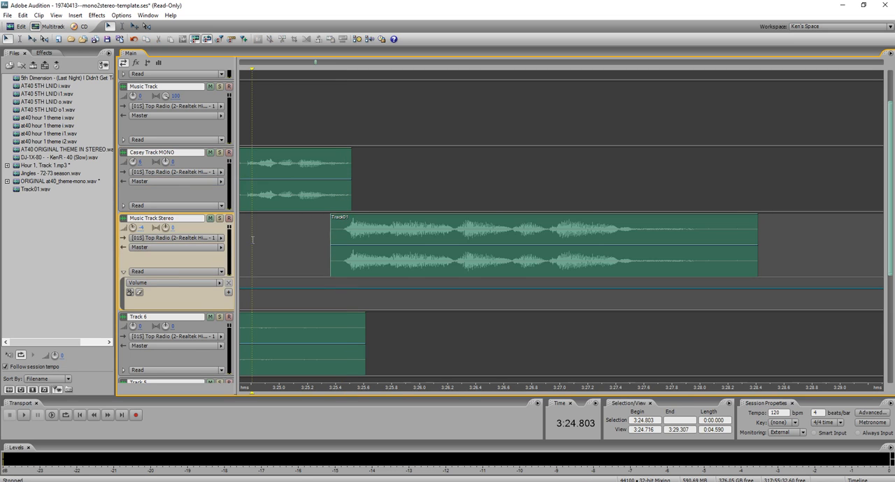
key(space)
key(space)
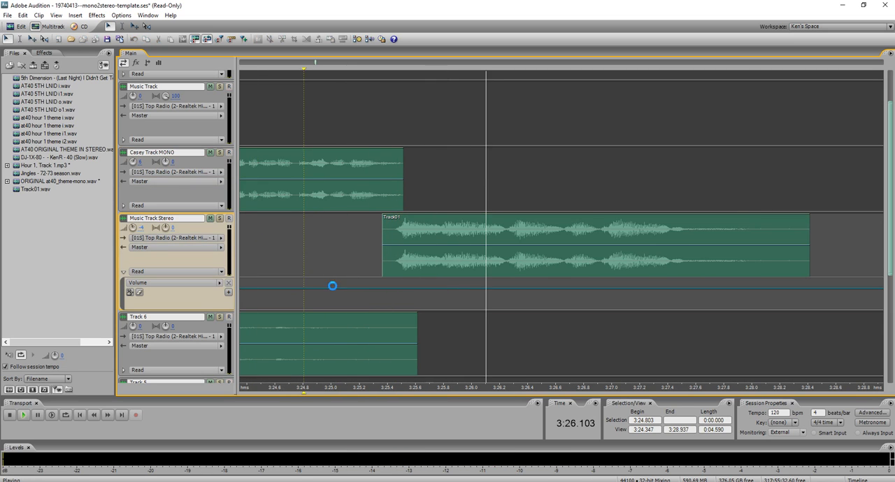
Raise the Music Track Stereo volume envelope to -0.6 dB with points at about 3:25.0 and 3:25.1 and play the transition into the jingle.
click(334, 288)
drag(343, 288, 346, 287)
click(313, 258)
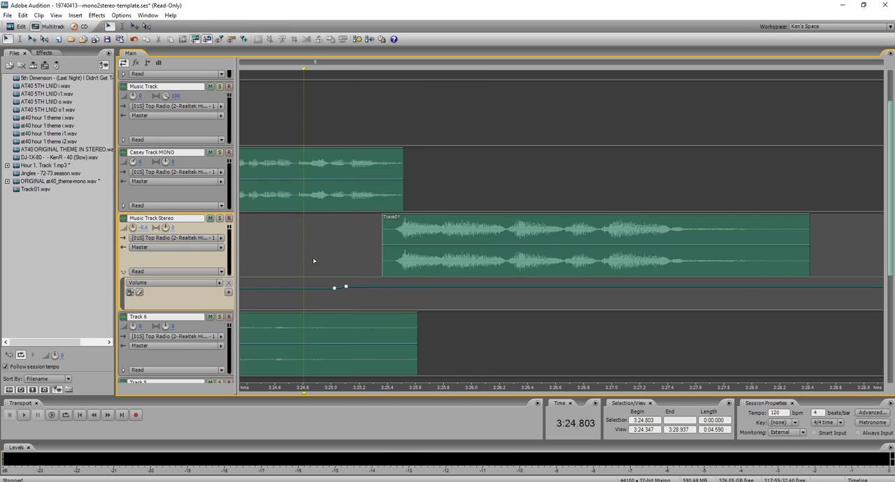
key(space)
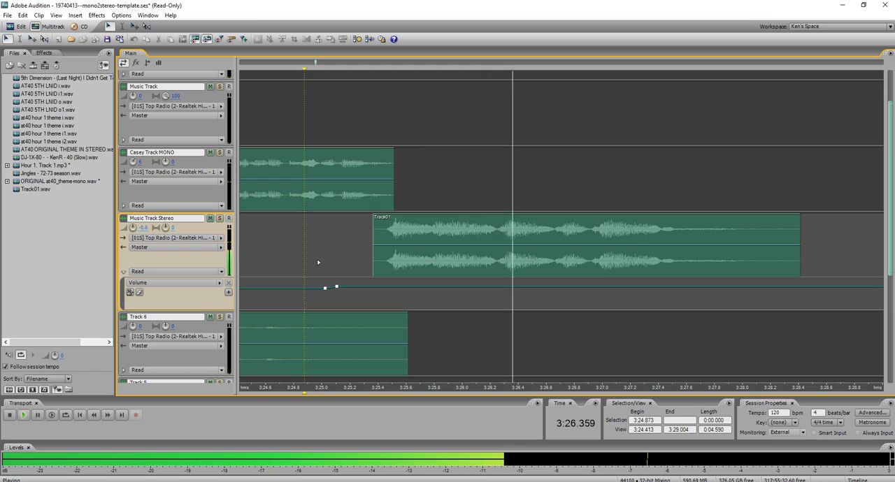
key(space)
scroll(537, 246, down, 5)
scroll(510, 230, down, 2)
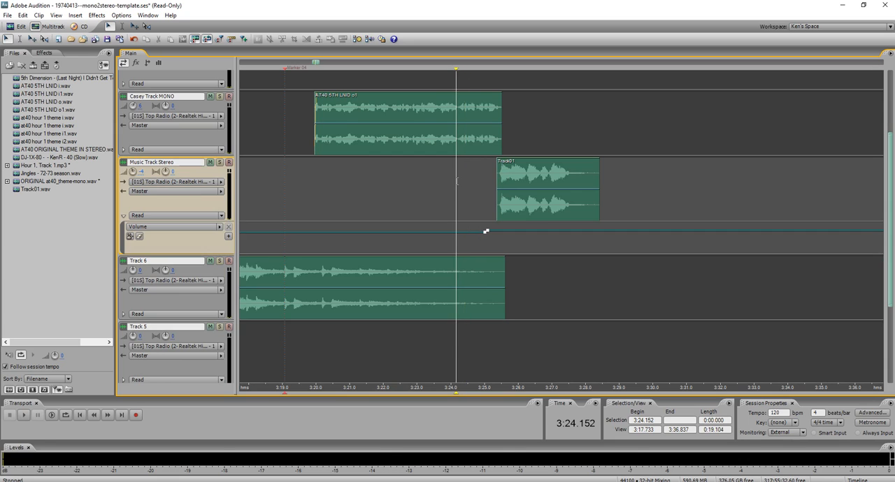
key(space)
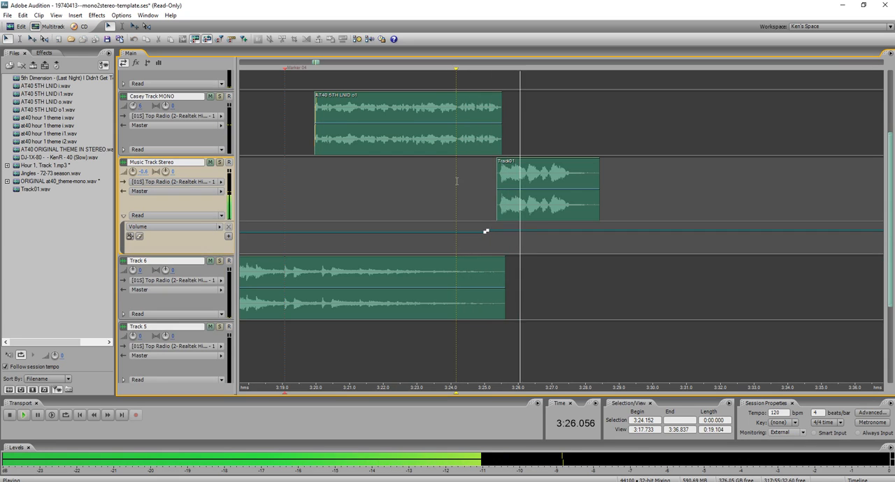
key(space)
Play the session from its start with the Mixer open to check the track levels.
scroll(671, 208, down, 10)
scroll(704, 228, down, 1)
scroll(273, 255, down, 1)
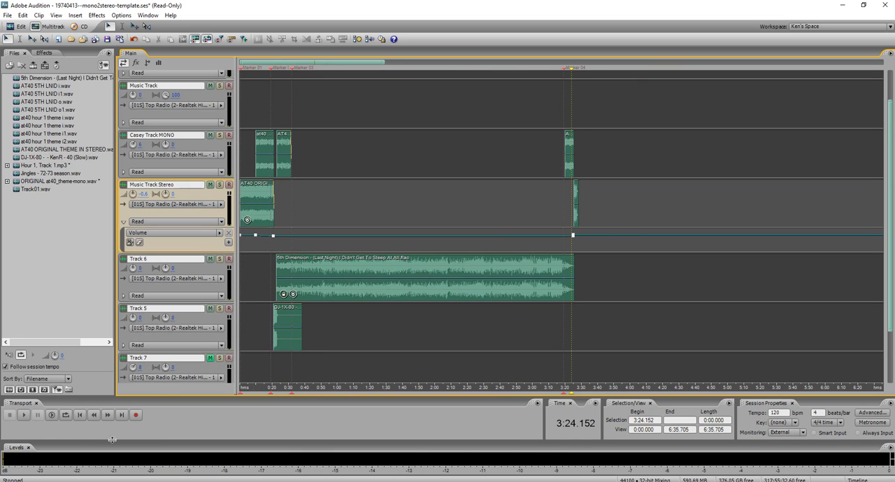
click(79, 417)
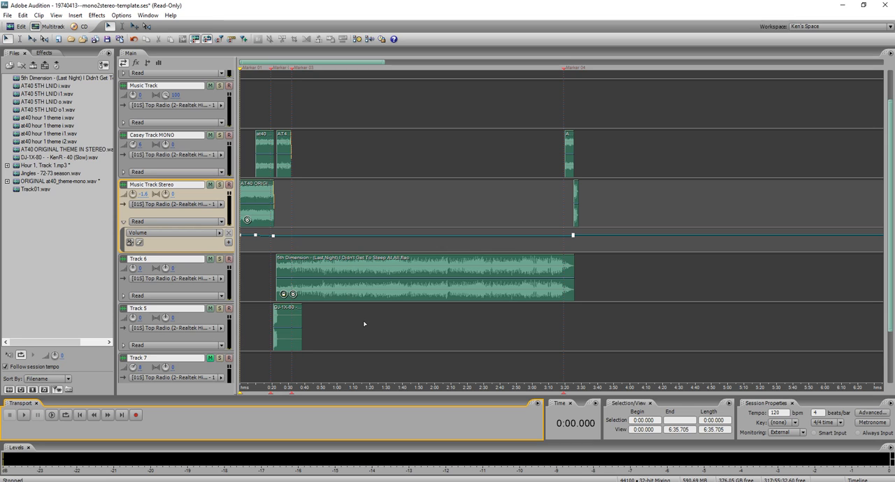
key(space)
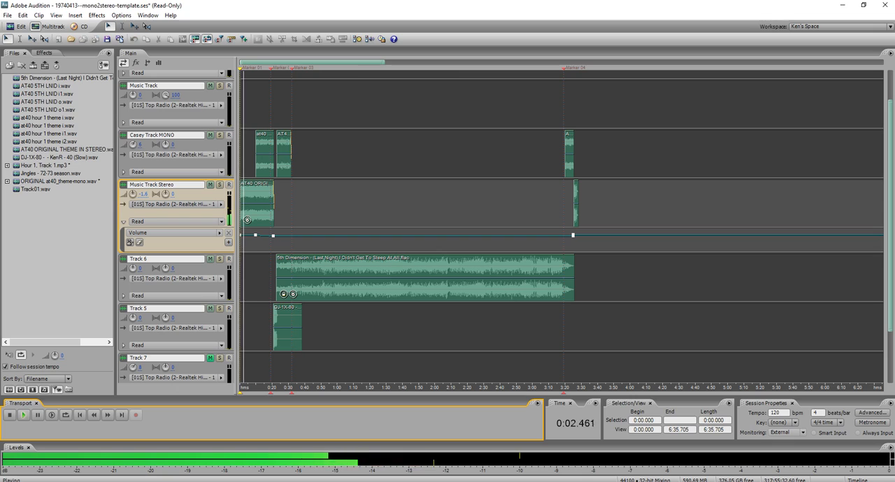
key(alt+2)
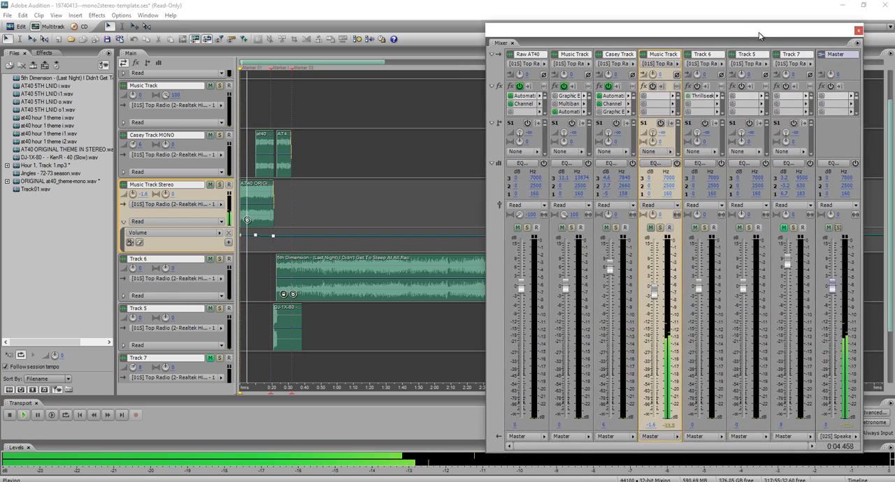
scroll(311, 185, down, 3)
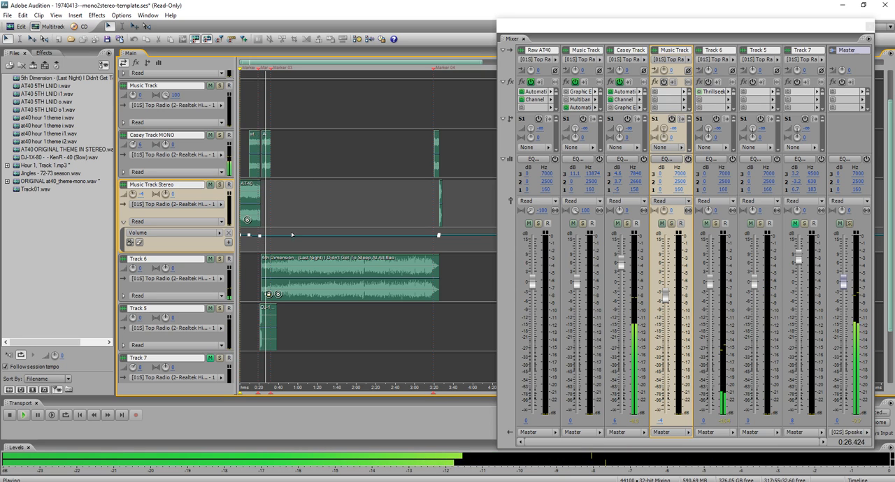
scroll(215, 283, up, 1)
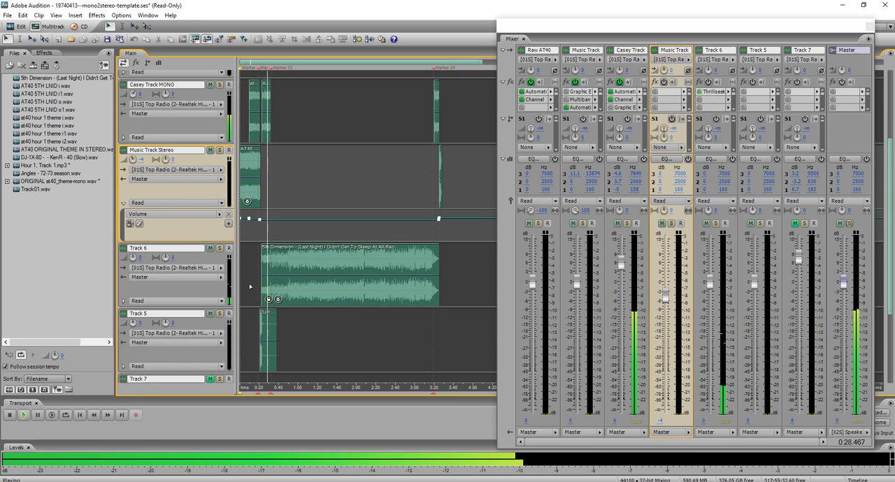
scroll(250, 287, down, 1)
scroll(259, 286, up, 5)
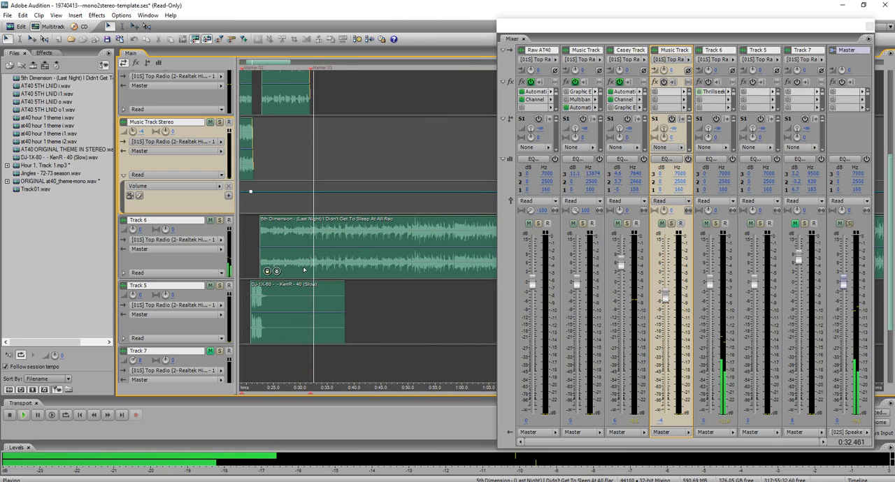
key(space)
Show Track 6's volume envelope and set the track's volume to 4 dB, listening from about 0:21.2.
click(124, 273)
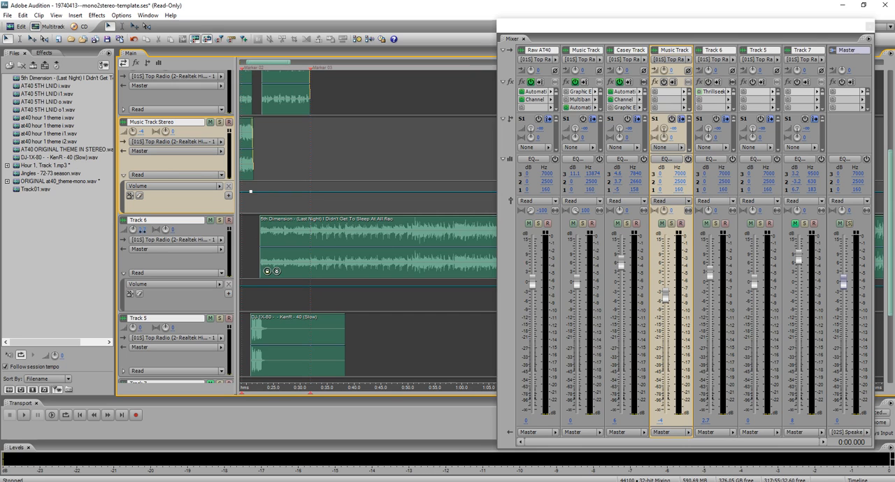
click(248, 306)
scroll(258, 292, up, 4)
key(space)
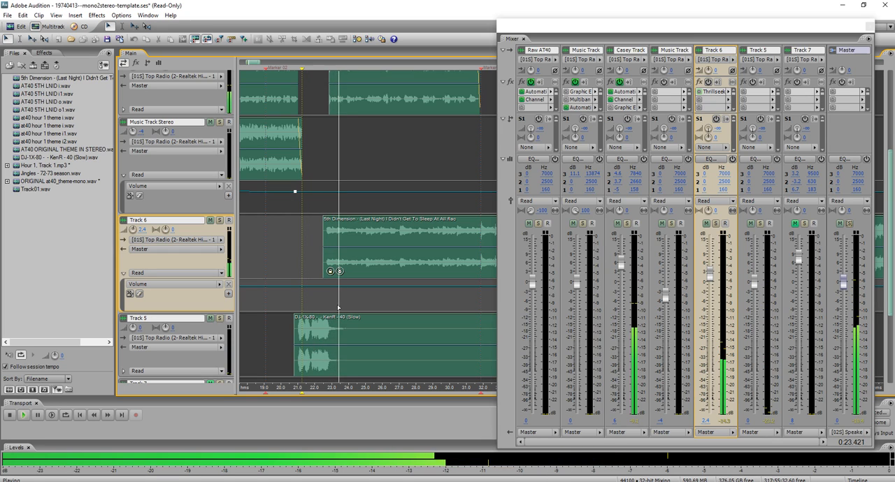
drag(136, 230, 142, 229)
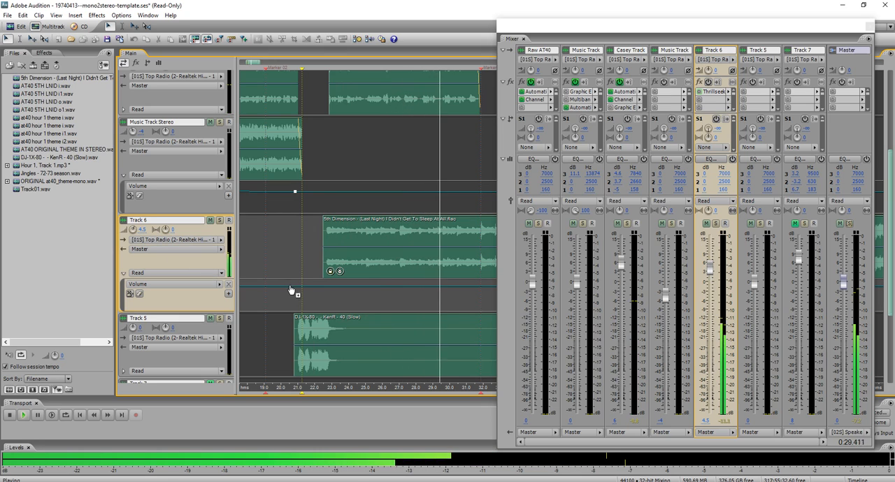
scroll(303, 296, down, 2)
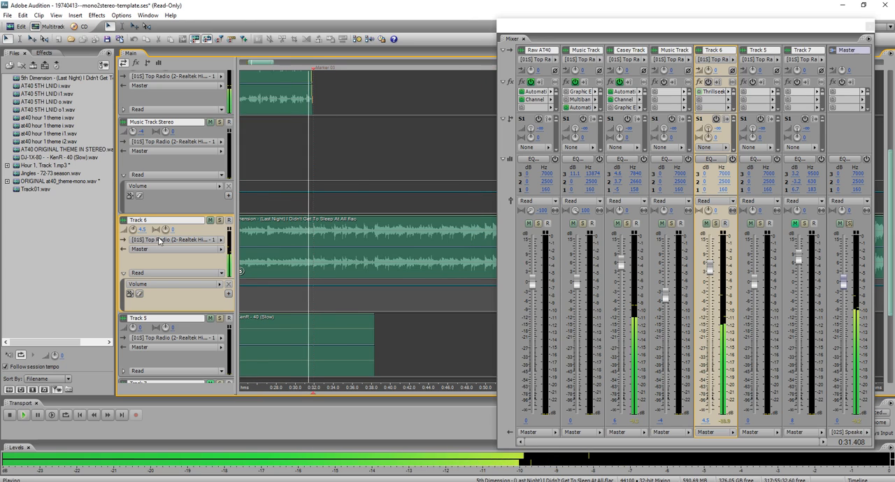
key(space)
click(142, 229)
text(4)
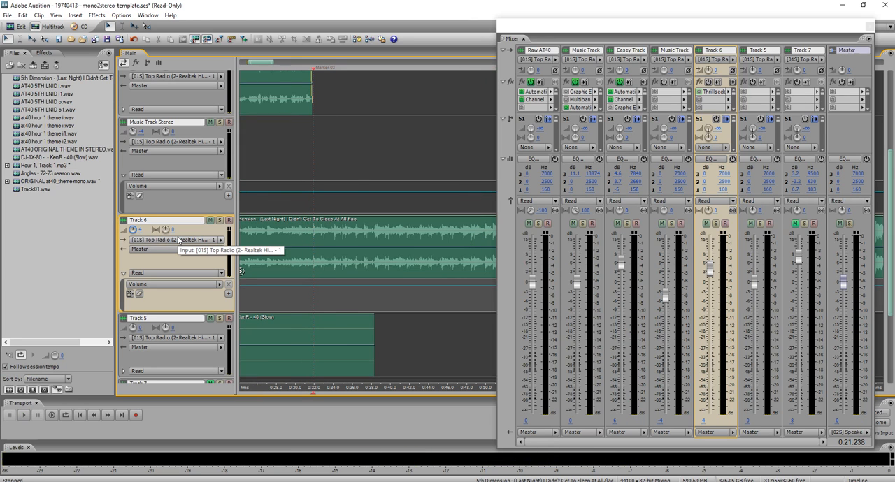
Add Track 6 volume points at about 0:31.4 and 0:31.7, raising the level to 6.7 dB, and play from 0:30.212.
click(308, 251)
scroll(318, 252, up, 3)
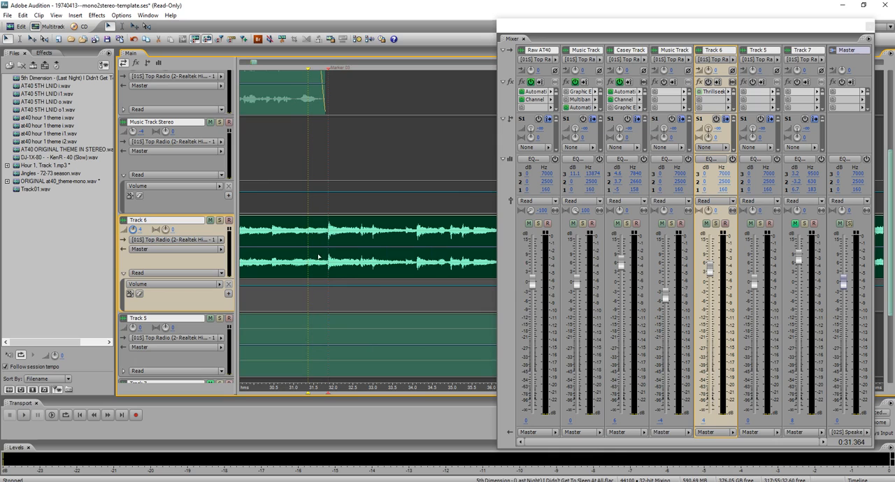
click(308, 285)
click(320, 286)
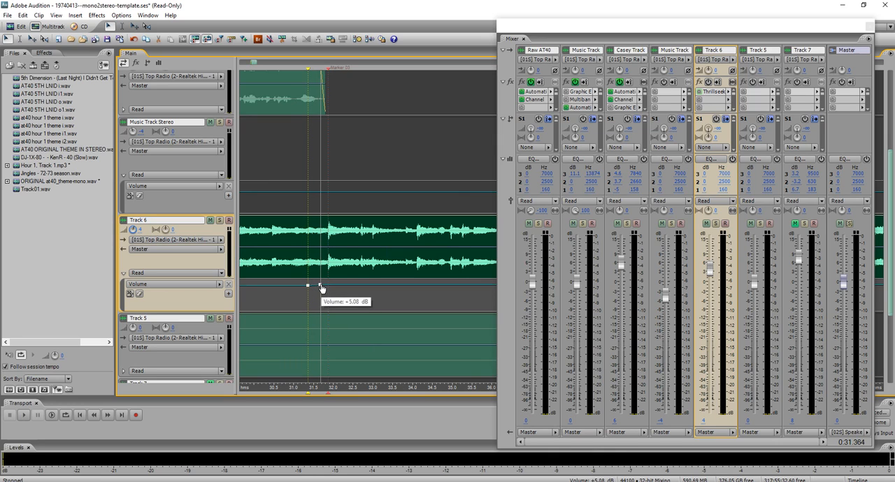
click(266, 292)
key(space)
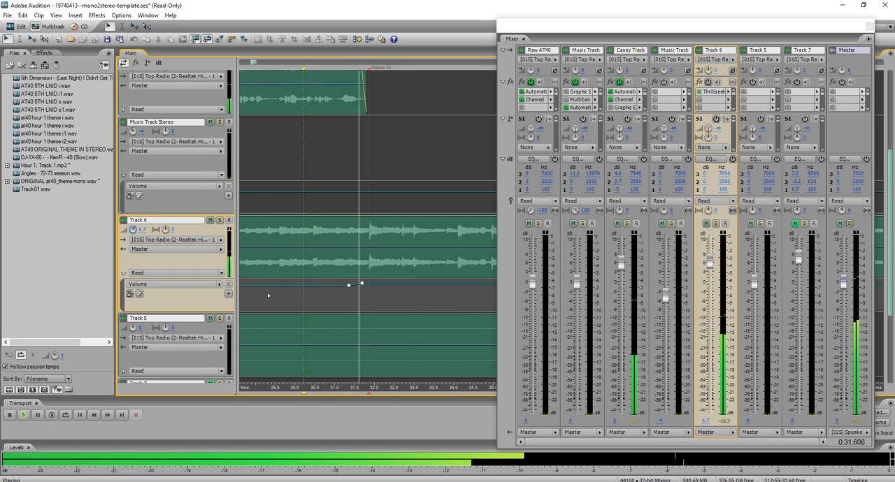
Lower the second Track 6 volume point to 5.1 dB and play the passage again.
click(361, 284)
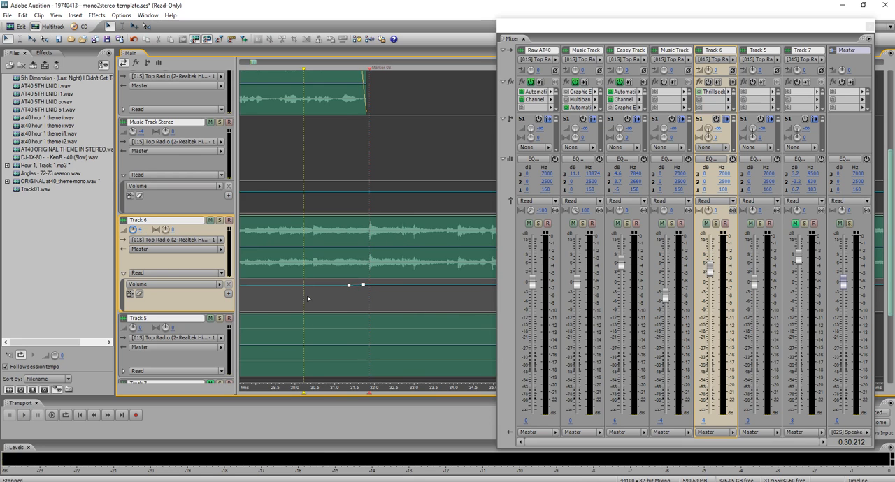
key(space)
scroll(307, 298, down, 6)
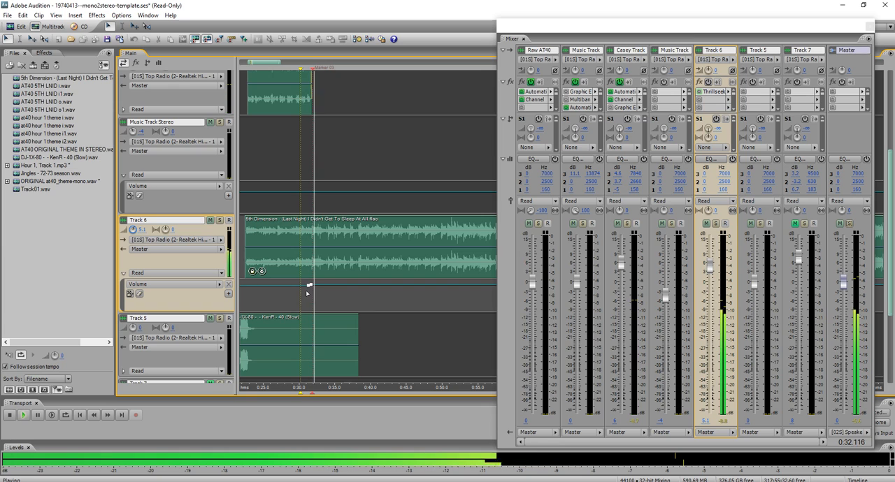
key(space)
Add Music Track Stereo volume points at about 0:10.3 and 0:22, and lower the point near 0:21 to -8.6 dB.
scroll(316, 247, down, 2)
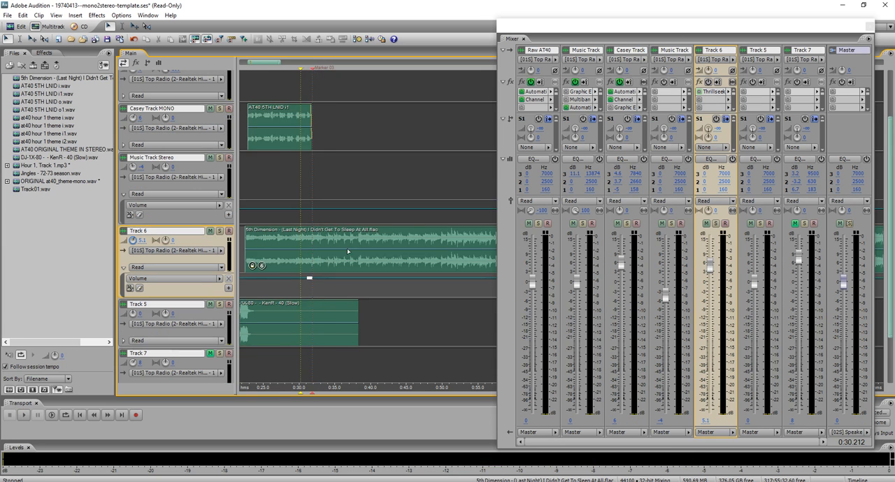
scroll(315, 247, down, 4)
scroll(277, 230, up, 4)
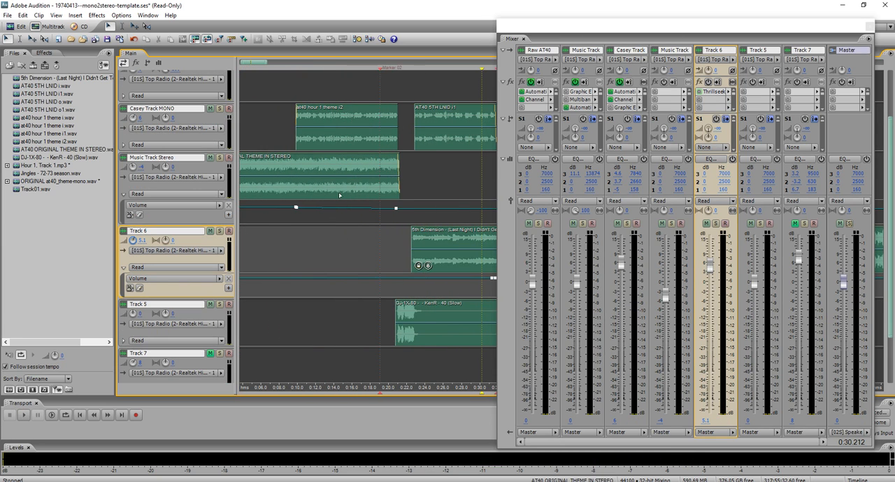
scroll(302, 253, up, 2)
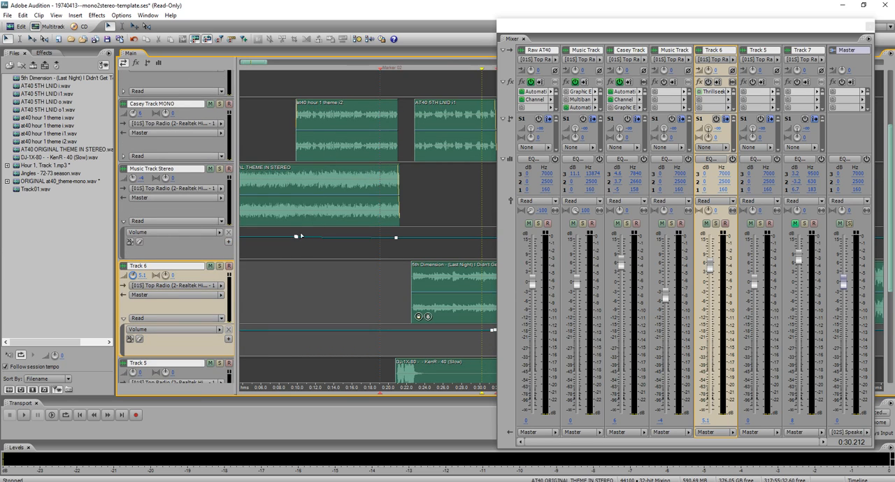
scroll(296, 250, up, 1)
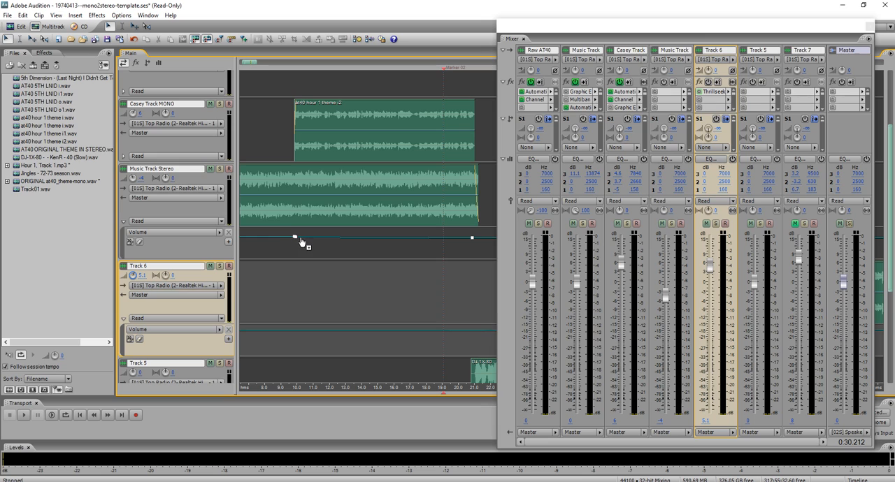
click(302, 239)
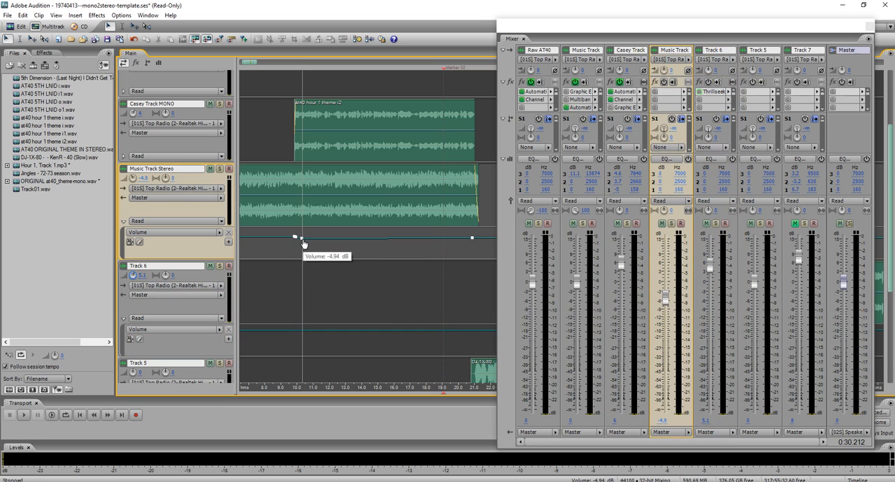
drag(472, 241, 474, 241)
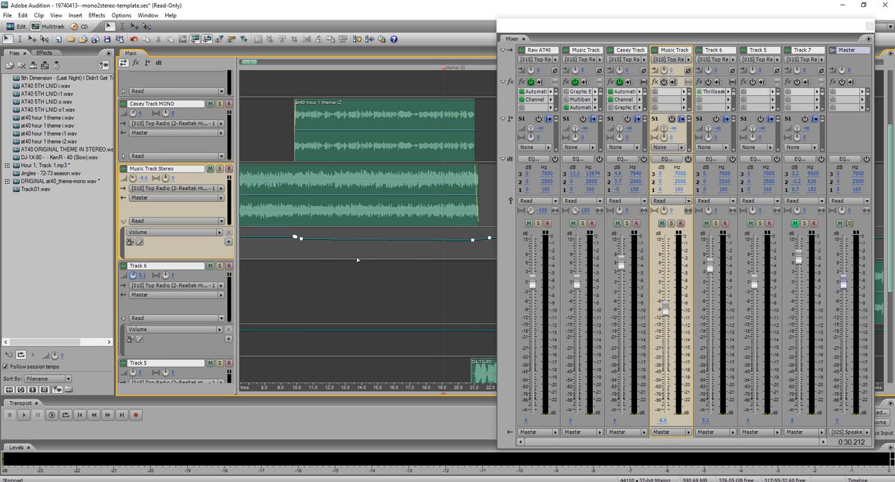
Play the theme under the voice from 0:09.597 to check the lowered volume envelope.
key(space)
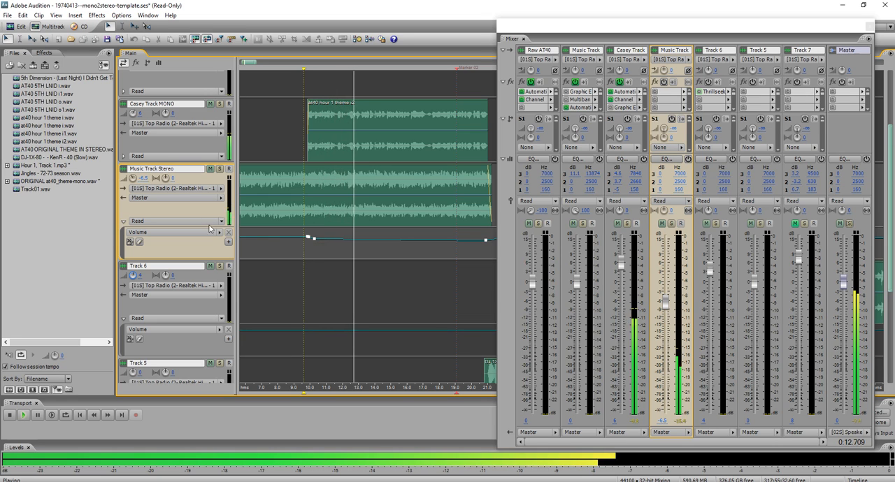
scroll(235, 226, down, 2)
key(space)
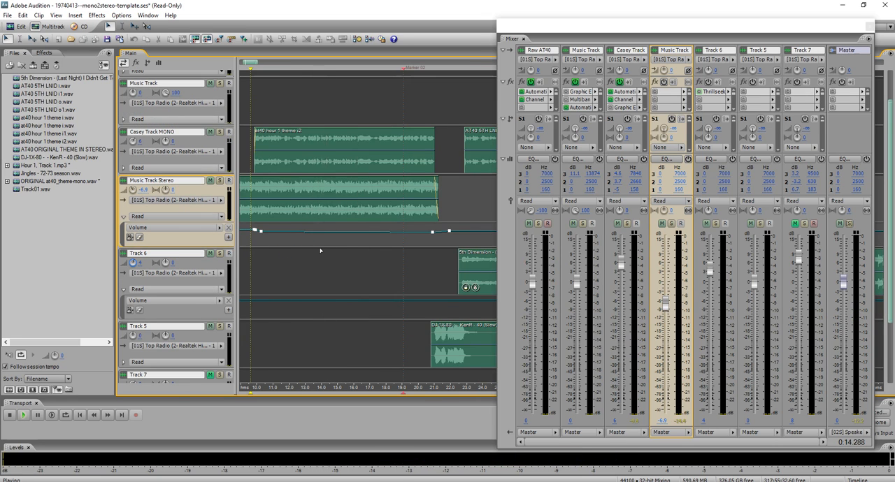
Play the end of the Track 6 song into the Track01 clip from about 3:16.7.
scroll(325, 244, down, 3)
scroll(325, 244, down, 4)
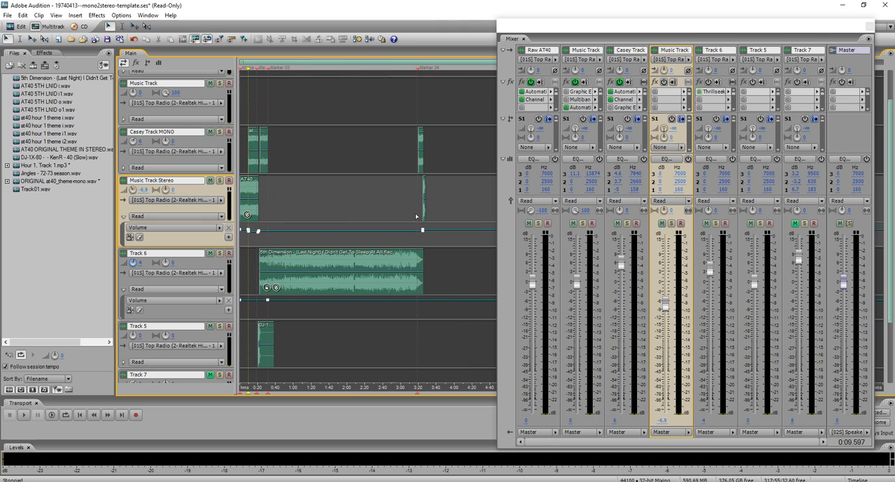
key(space)
scroll(416, 213, up, 6)
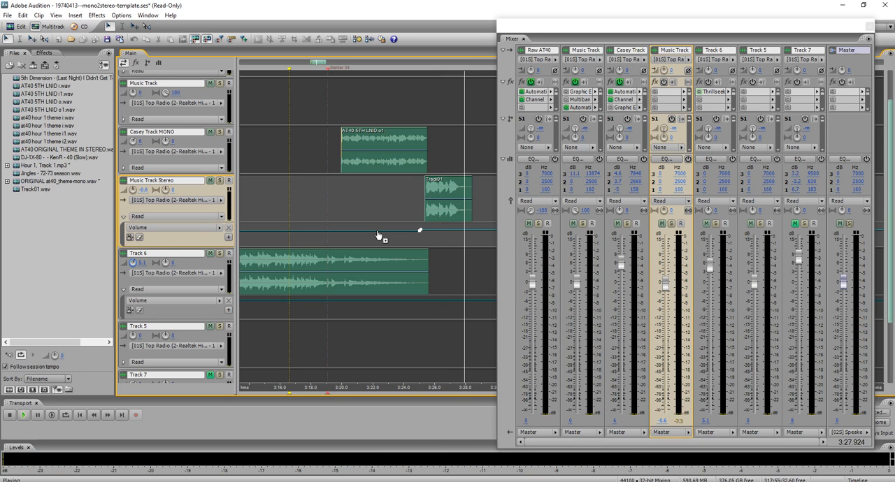
scroll(459, 195, up, 5)
key(space)
Trim the Track01 clip's end to about 3:28.3 with a fade-out from about 3:27.5, and play it from 3:26.781.
click(461, 194)
scroll(495, 193, down, 1)
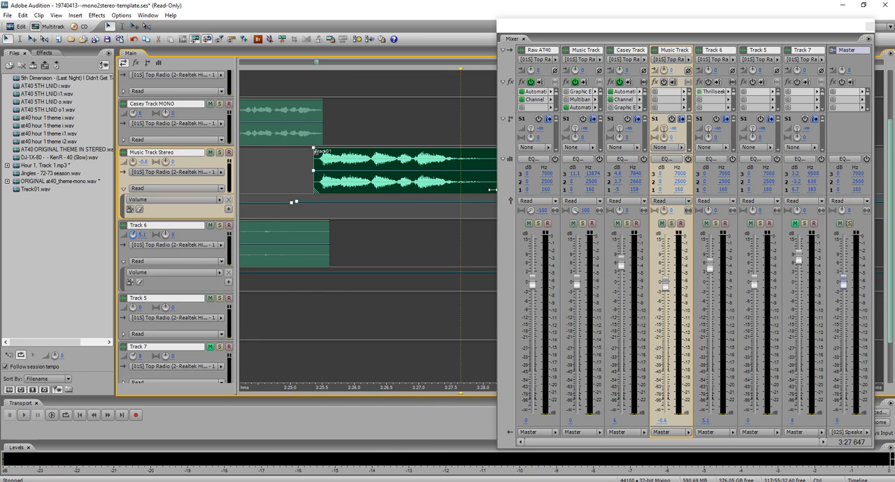
scroll(224, 201, down, 3)
mouse_move(447, 125)
mouse_down()
mouse_move(406, 140)
mouse_move(405, 150)
mouse_up()
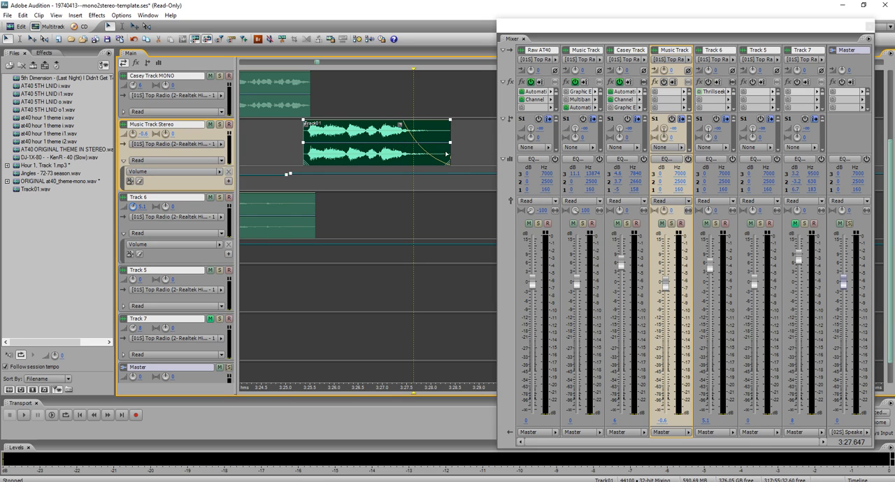
key(space)
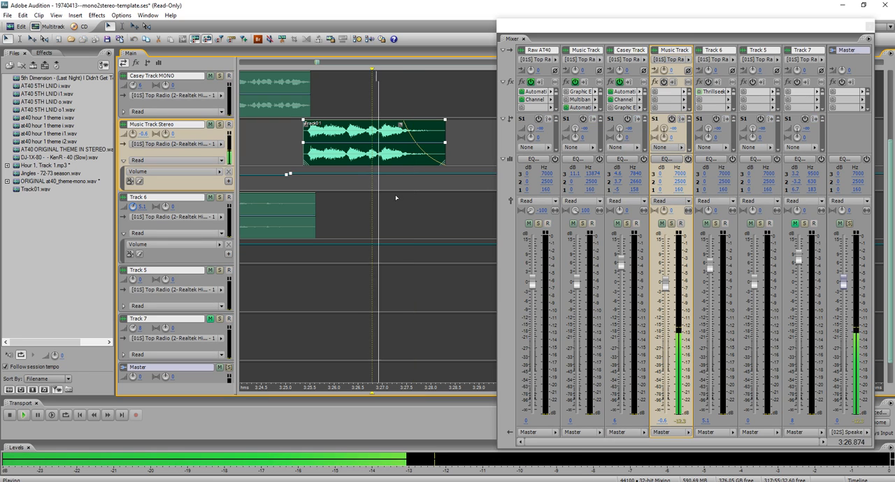
key(space)
Display the whole session, deselect the Track01 clip and place the cursor at 1:47.390 on Casey Track MONO.
scroll(414, 200, down, 10)
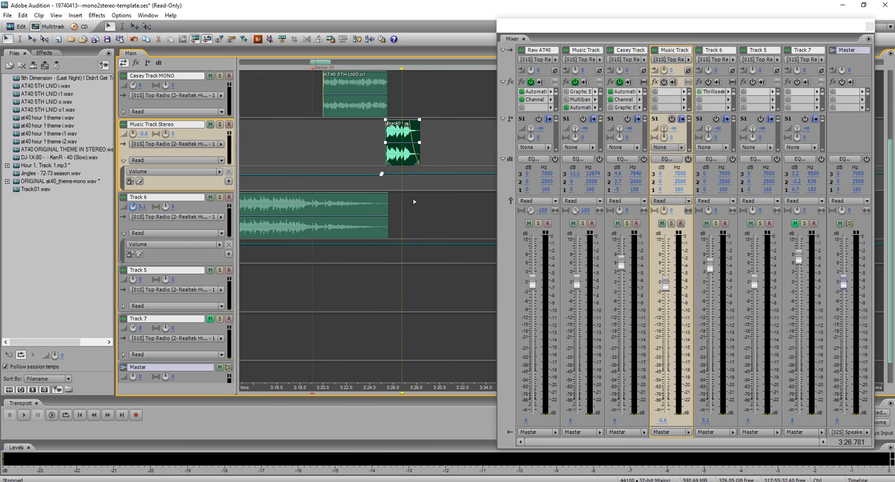
scroll(211, 163, down, 1)
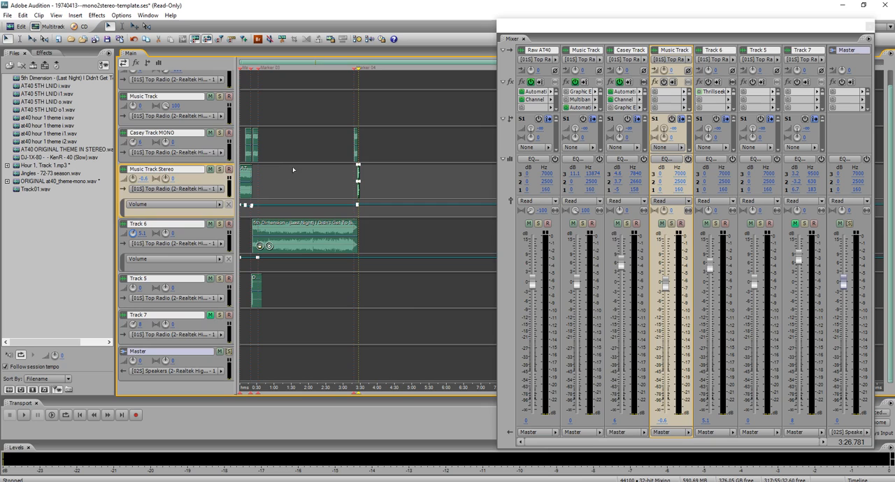
click(301, 153)
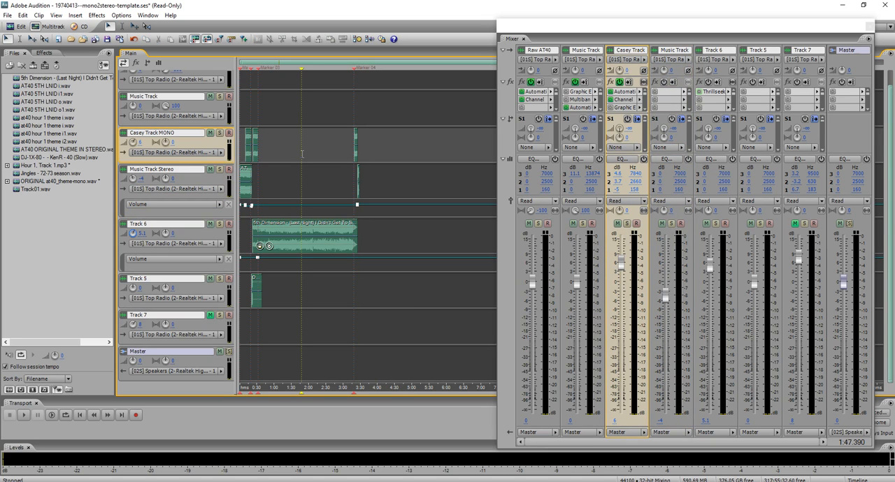